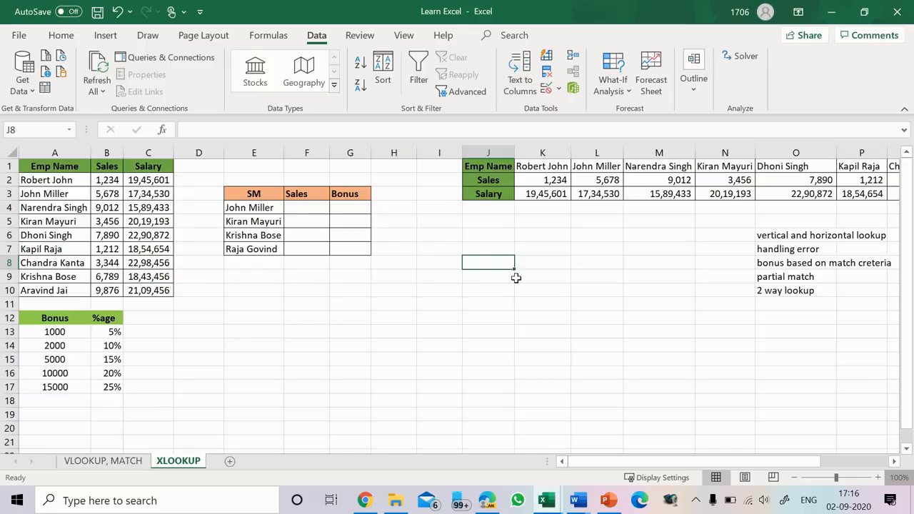
Step: Examine the vertical and horizontal employee tables, the bonus percentage table and the empty SM results table
click(459, 302)
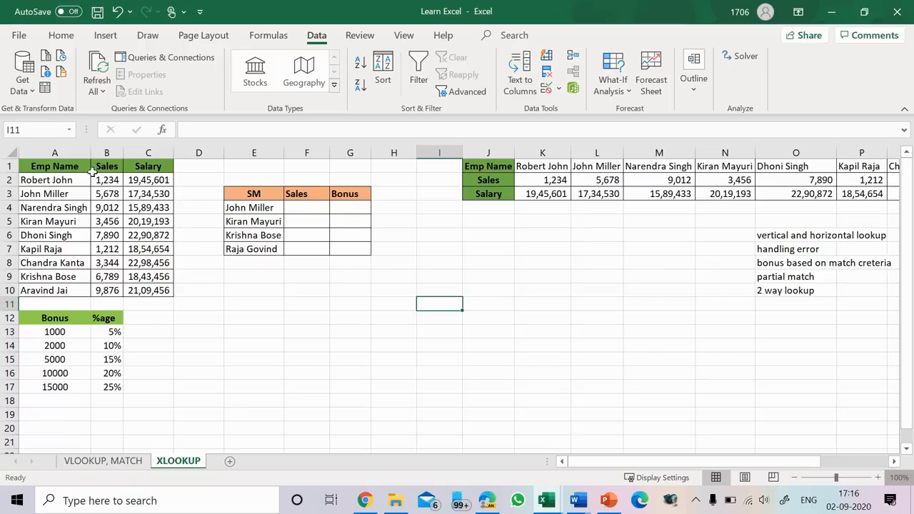
drag(56, 164, 143, 291)
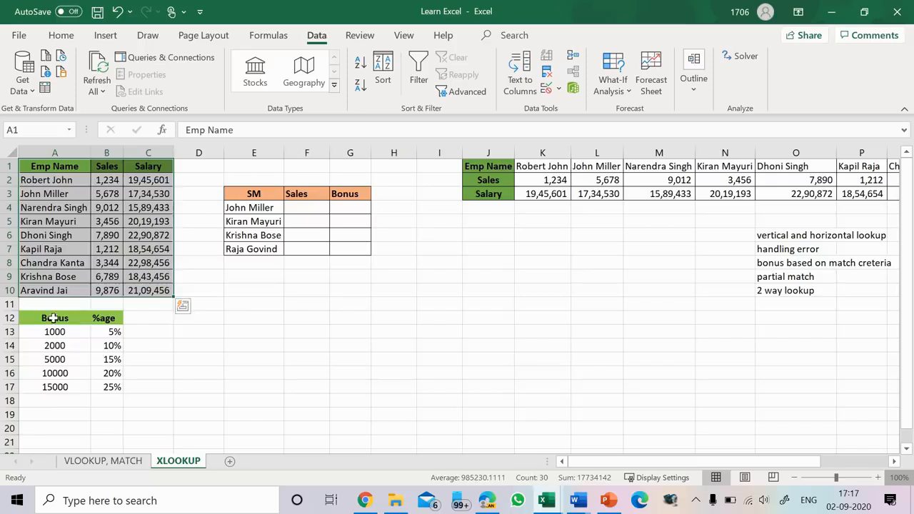
drag(52, 318, 107, 387)
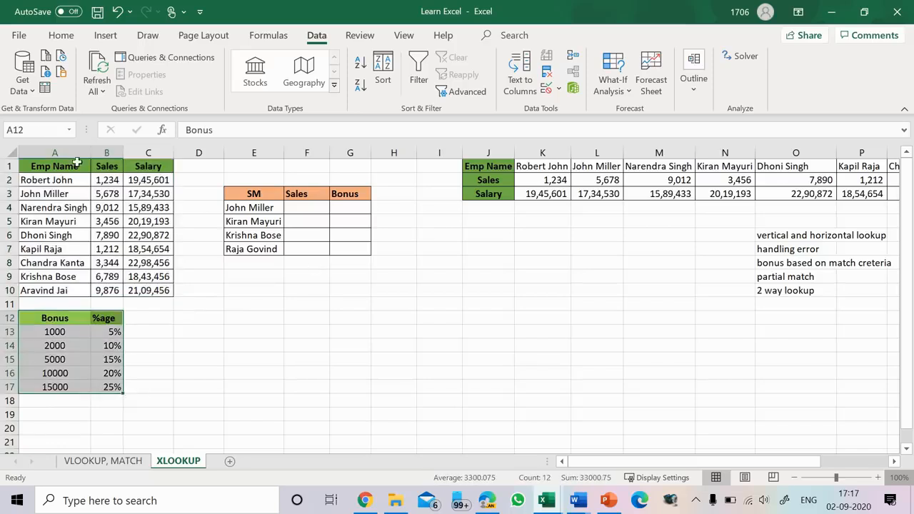
drag(73, 165, 155, 293)
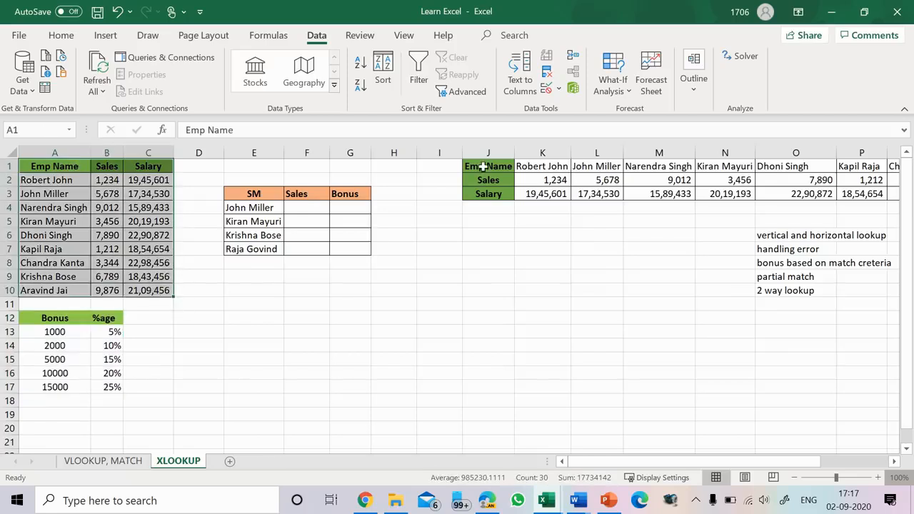
drag(481, 166, 784, 201)
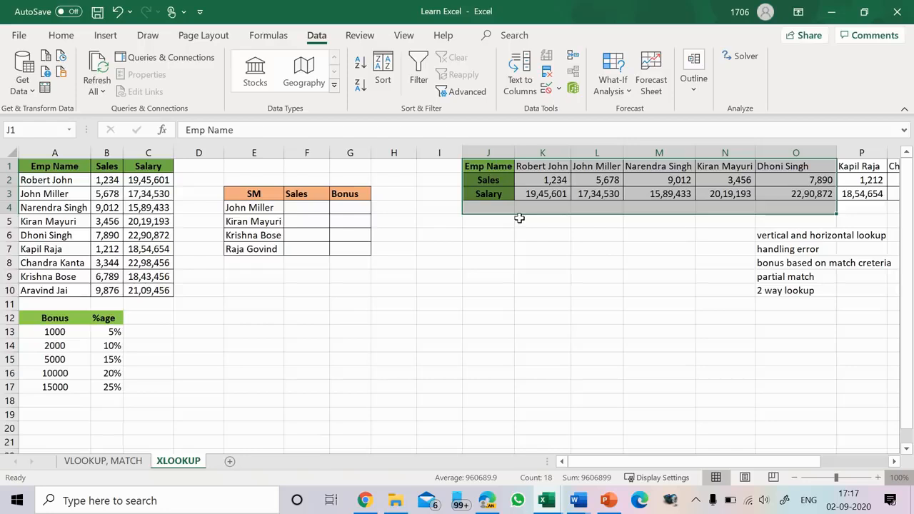
click(309, 211)
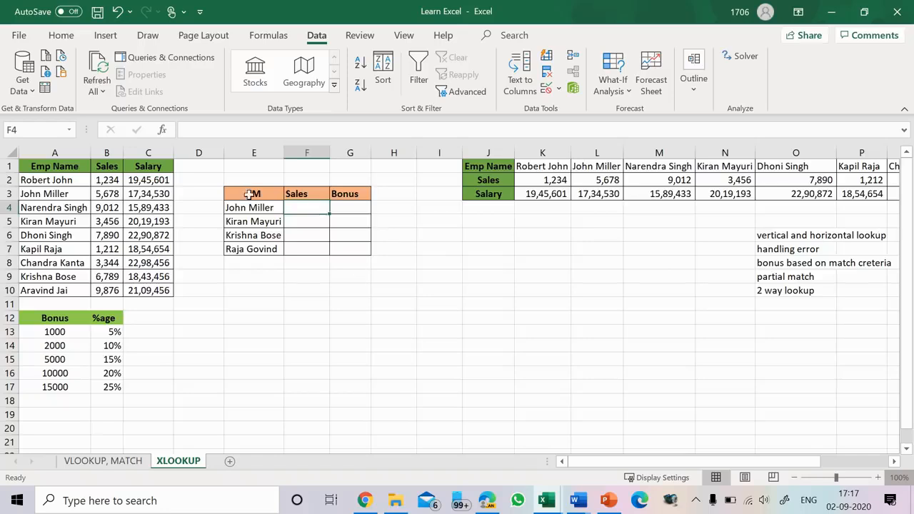
drag(249, 194, 351, 245)
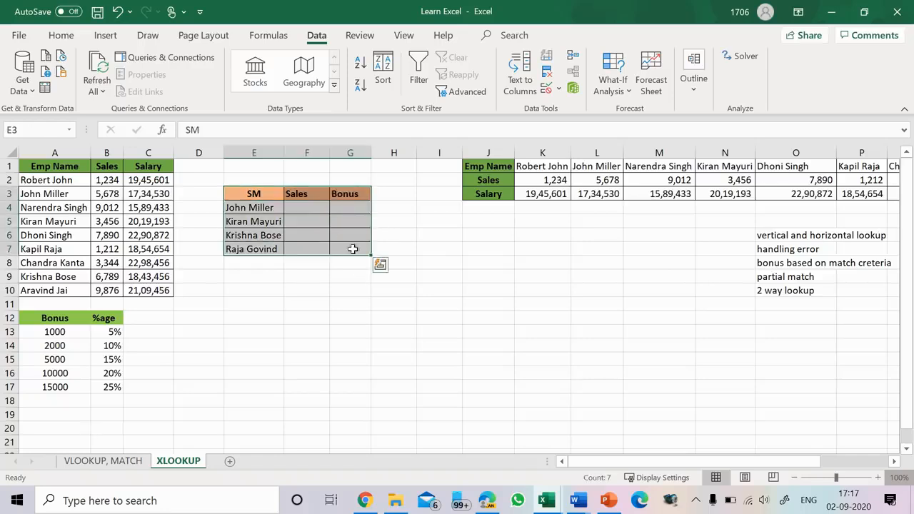
click(299, 205)
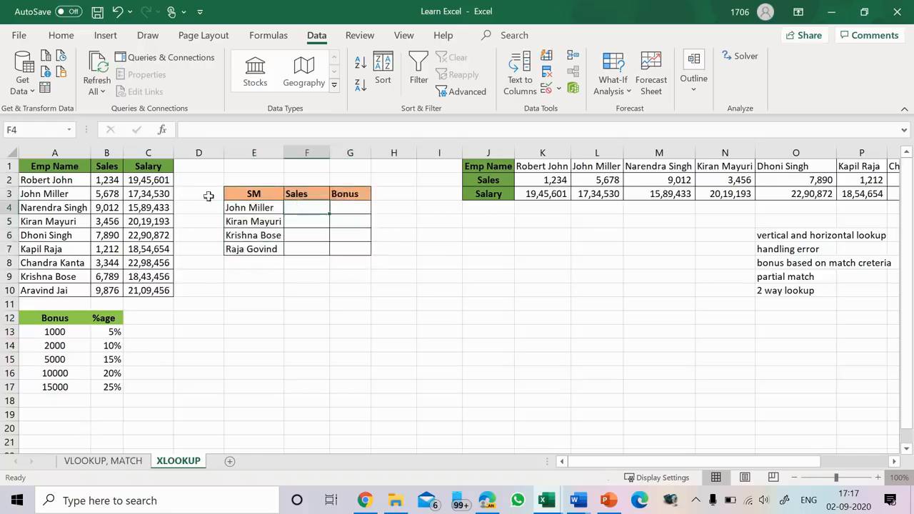
drag(79, 169, 152, 288)
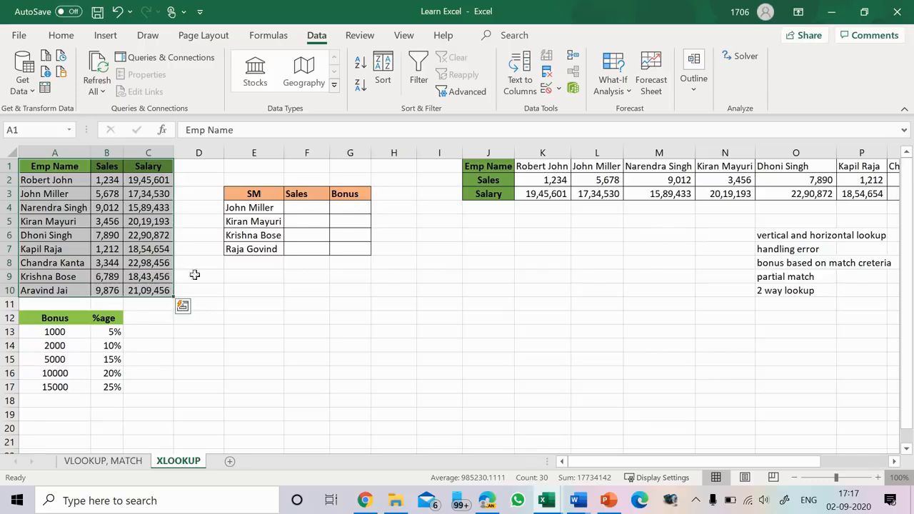
click(310, 209)
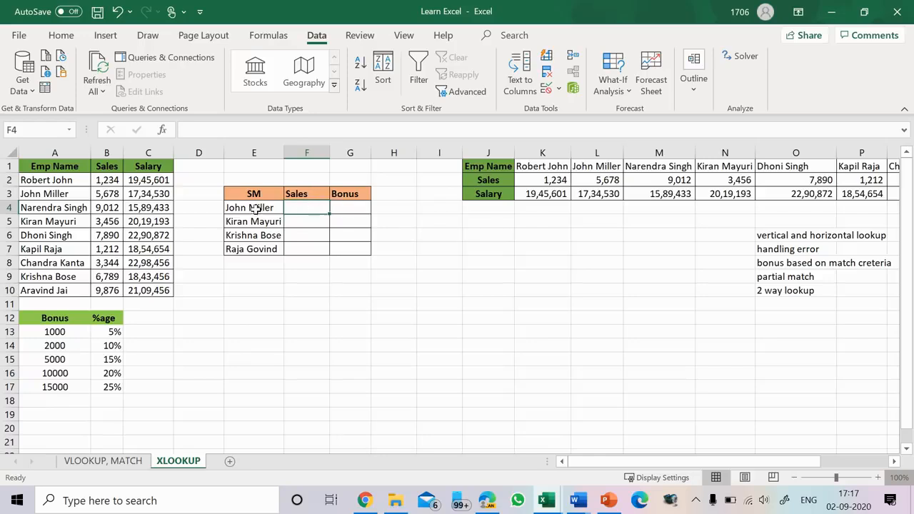
drag(256, 209, 258, 251)
Step: Start an XLOOKUP formula in F4 with lookup value E4, lookup array A2:A10 and return array B2:B10
click(302, 205)
text(=xl)
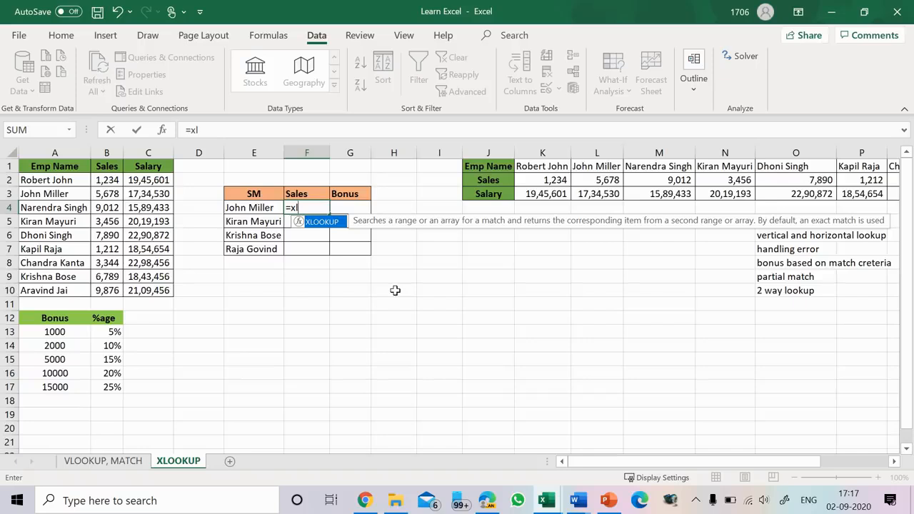
key(Tab)
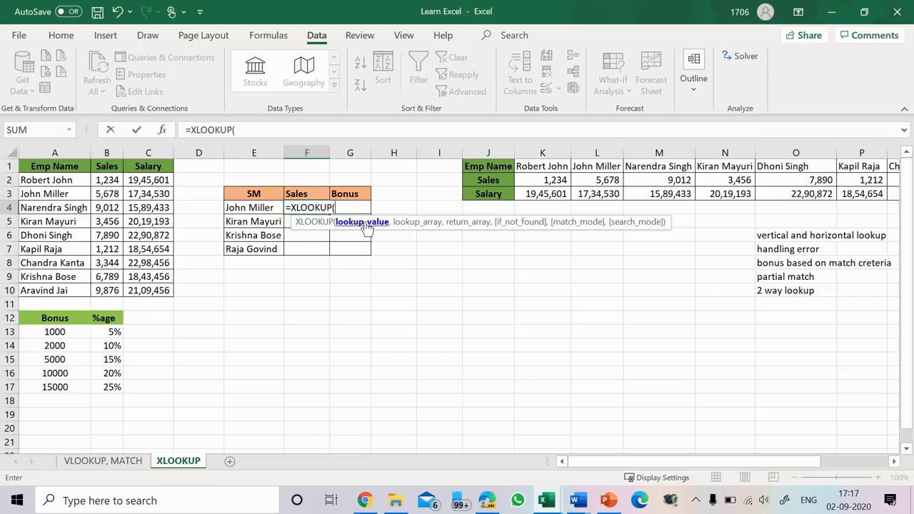
click(257, 207)
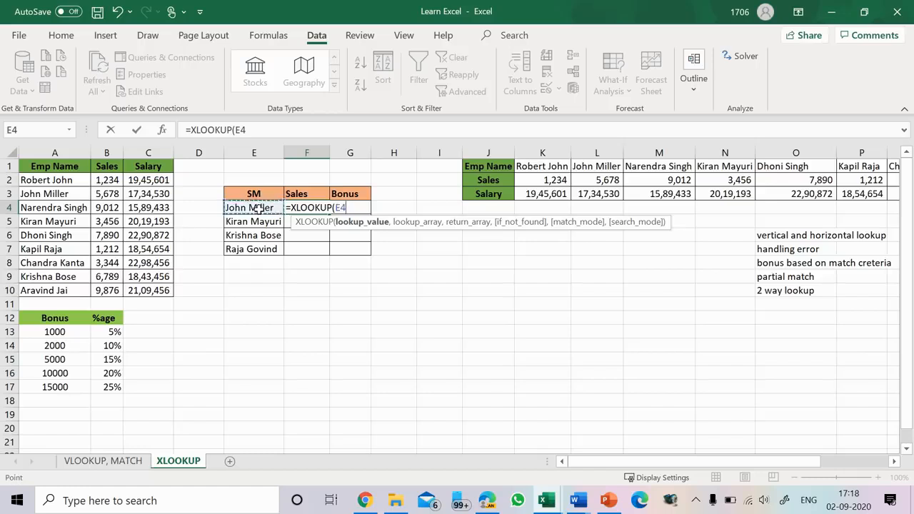
text(,)
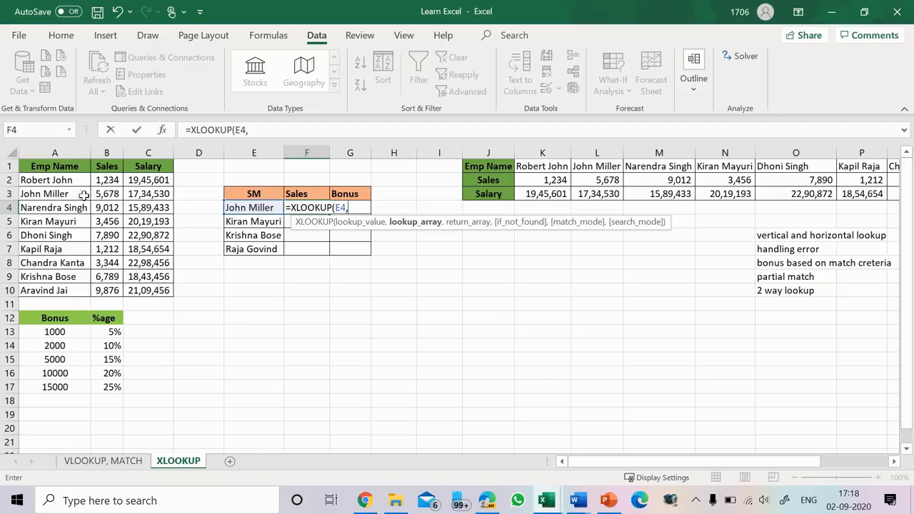
drag(57, 180, 50, 290)
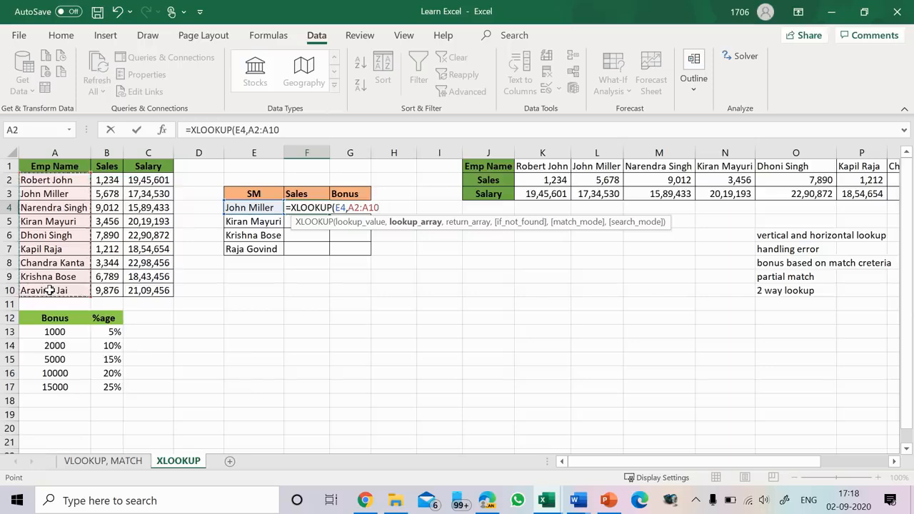
text(,)
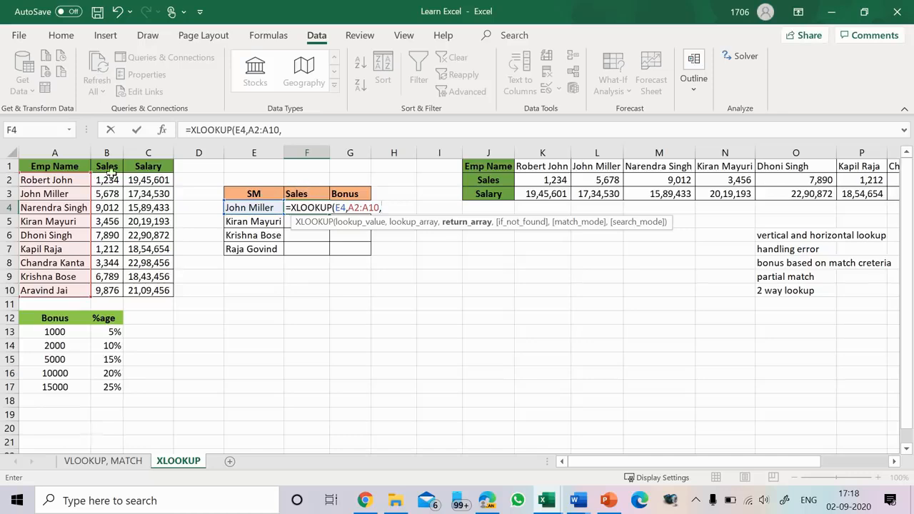
drag(107, 180, 107, 291)
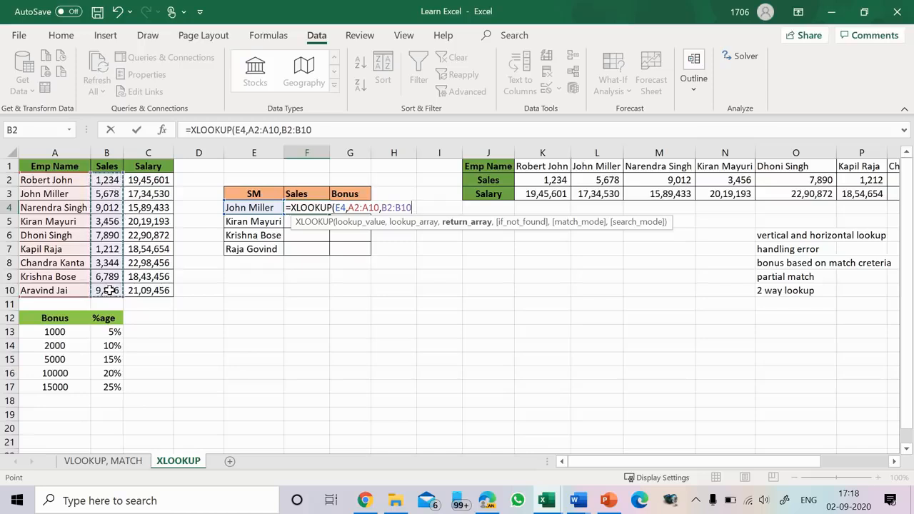
Step: Complete the F4 formula with "Not Available" as the if-not-found text and 0 for exact match, and check it against the source row
text(,)
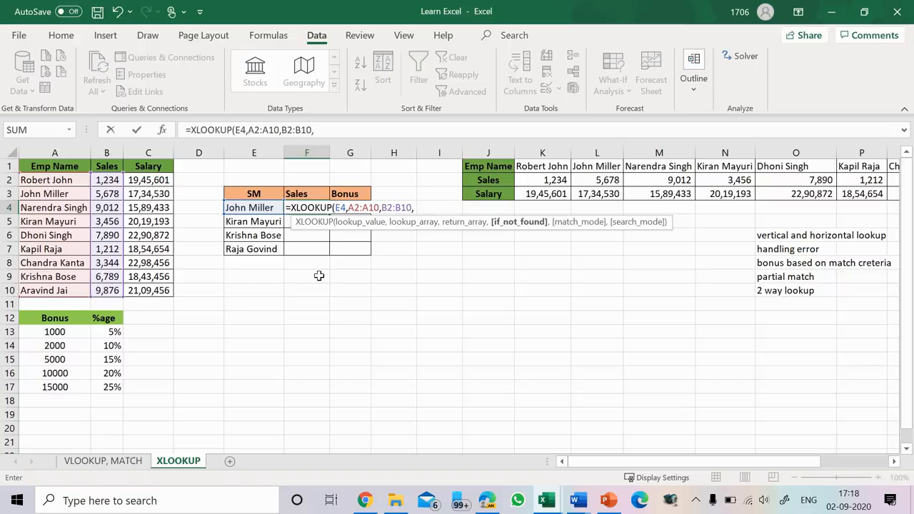
text("Not Available")
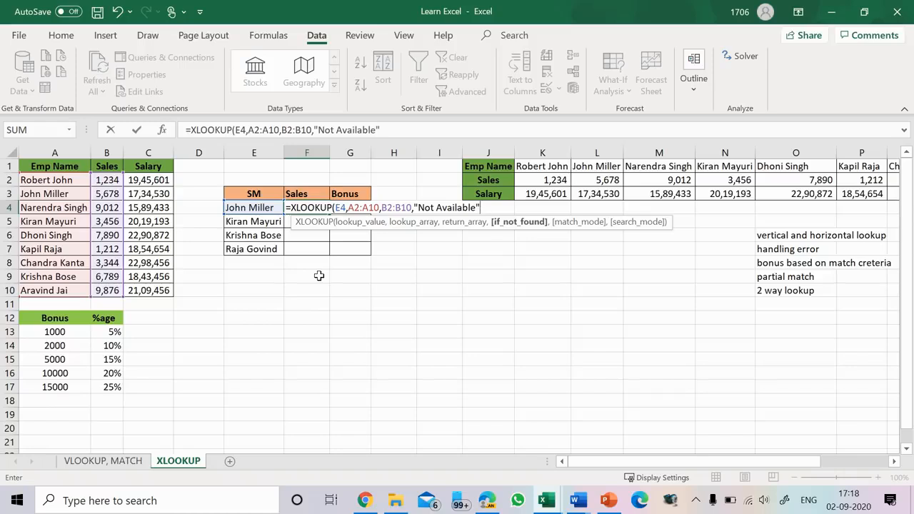
text(,)
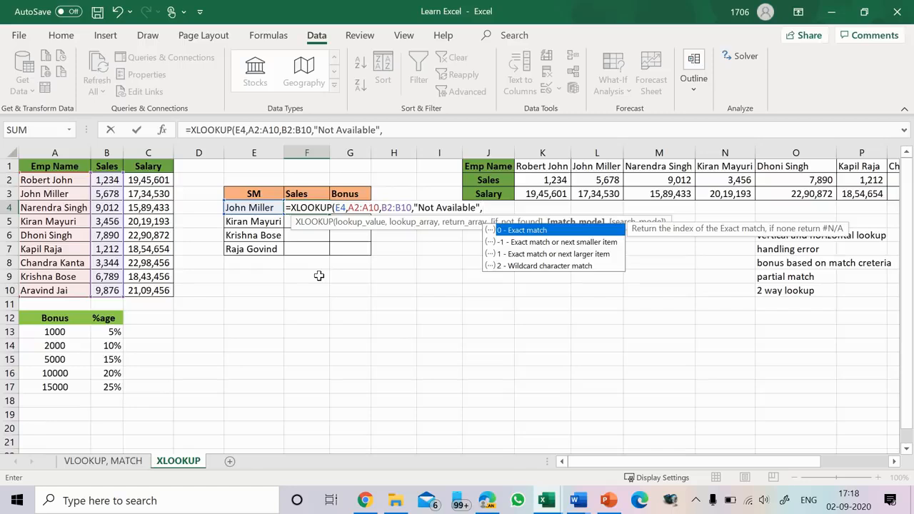
text(0)
text())
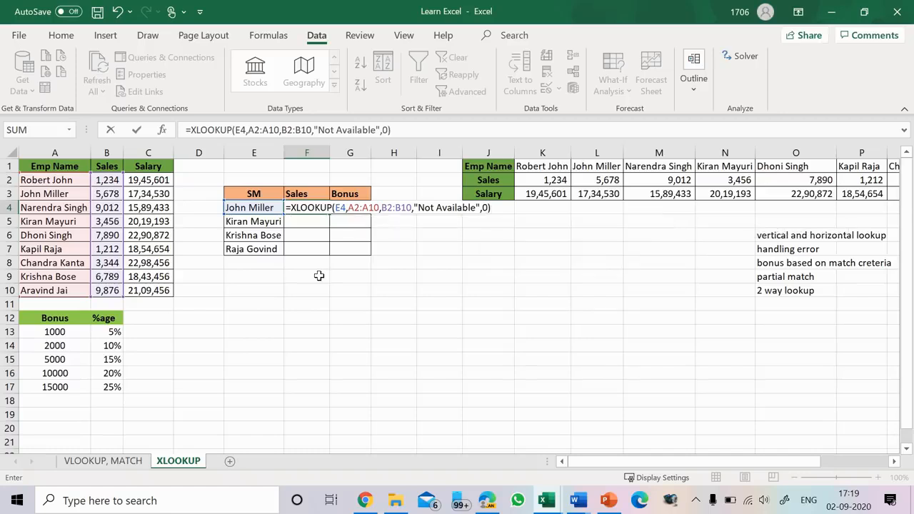
key(Return)
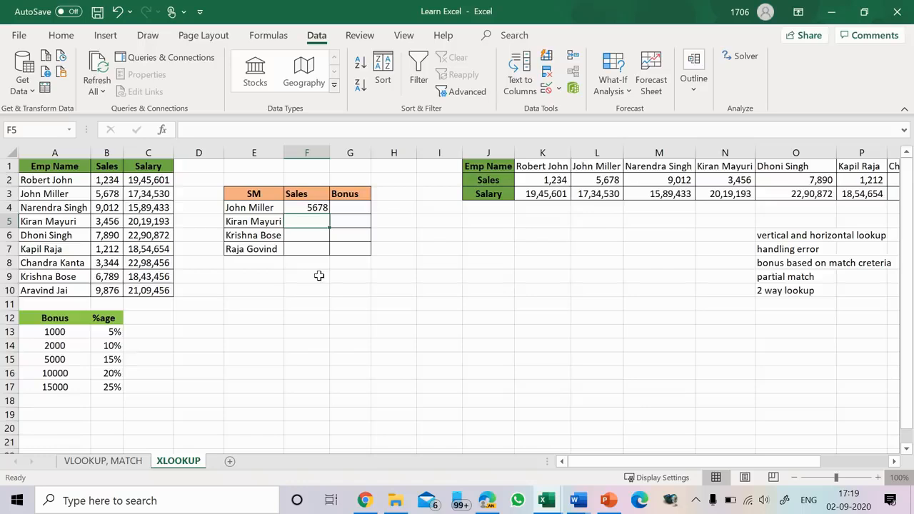
key(Up)
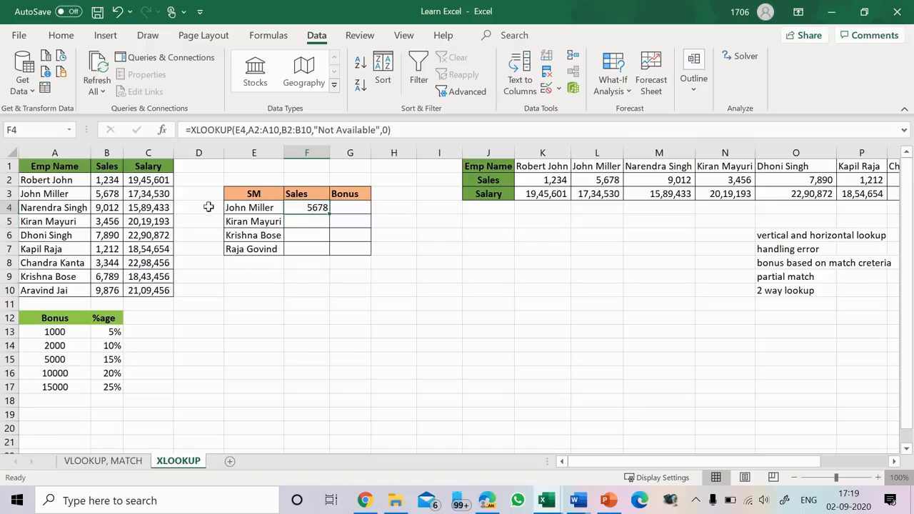
drag(57, 193, 107, 194)
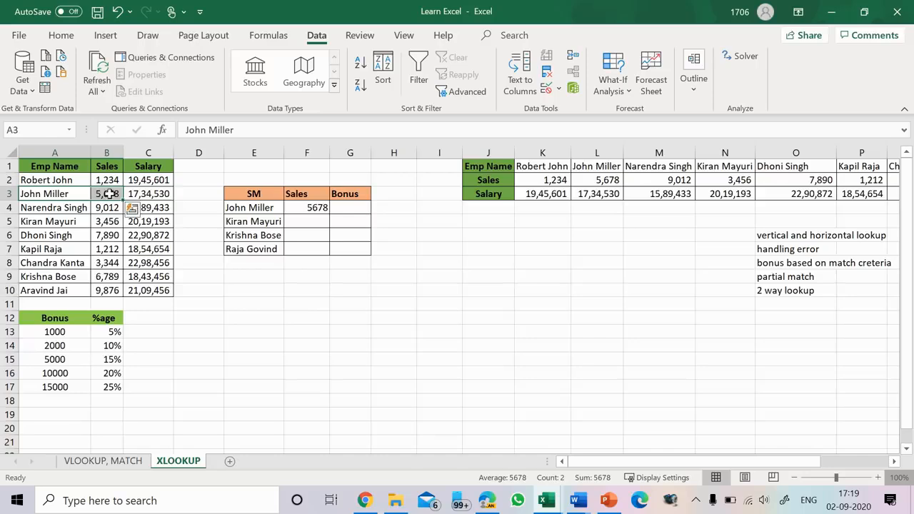
Step: Make the lookup and return arrays in the F4 formula absolute as $A$2:$A$10 and $B$2:$B$10
click(309, 207)
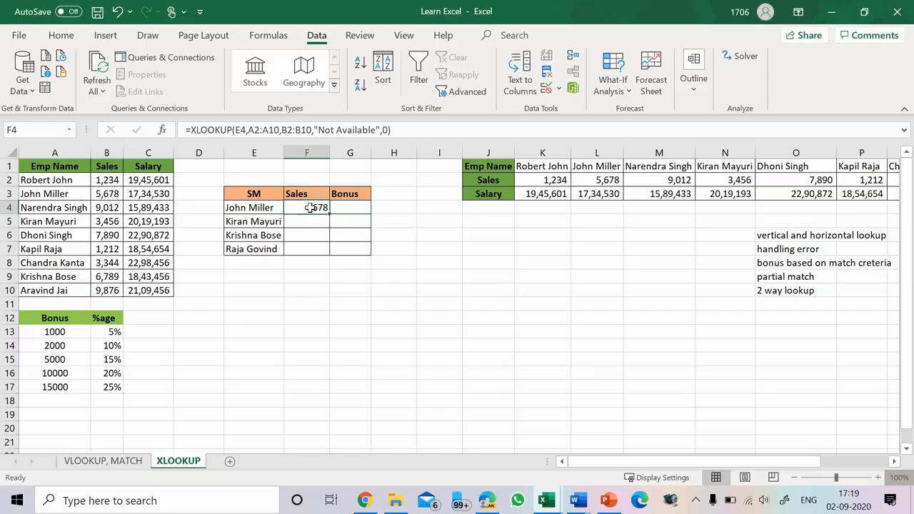
double_click(308, 207)
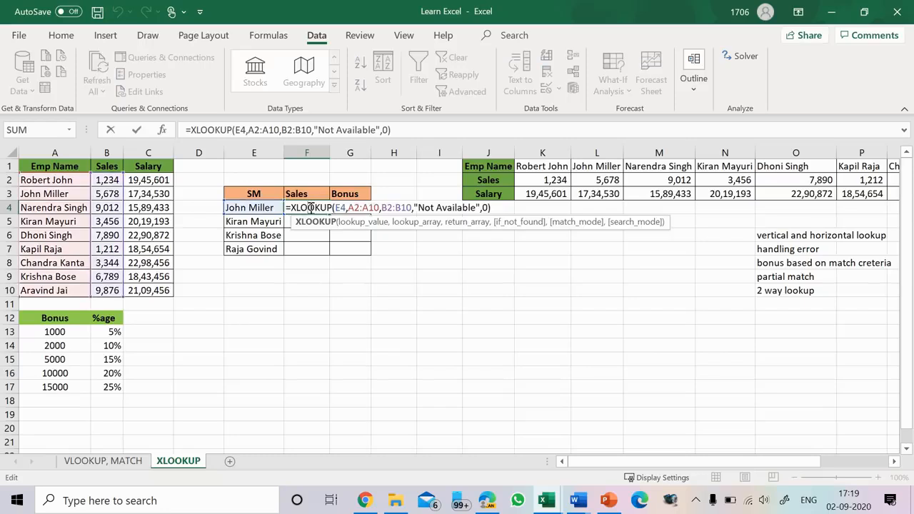
drag(310, 208, 321, 208)
click(348, 208)
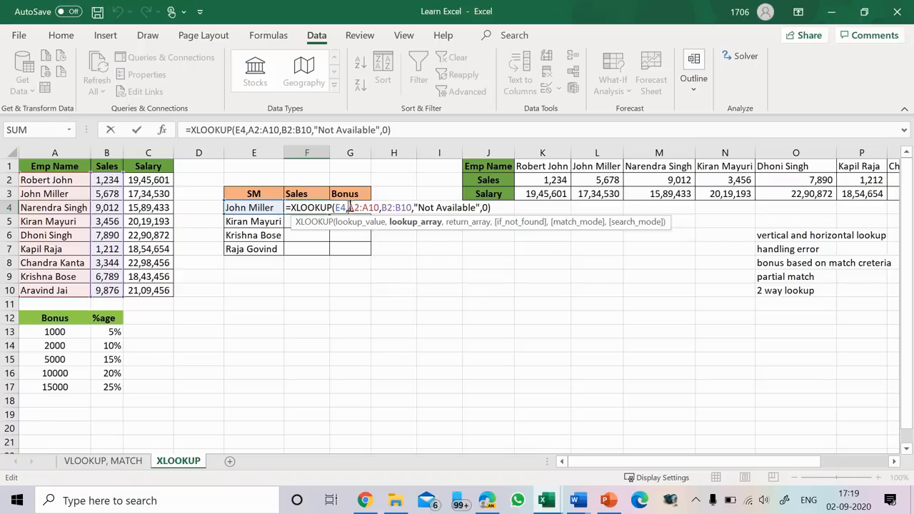
drag(348, 207, 411, 207)
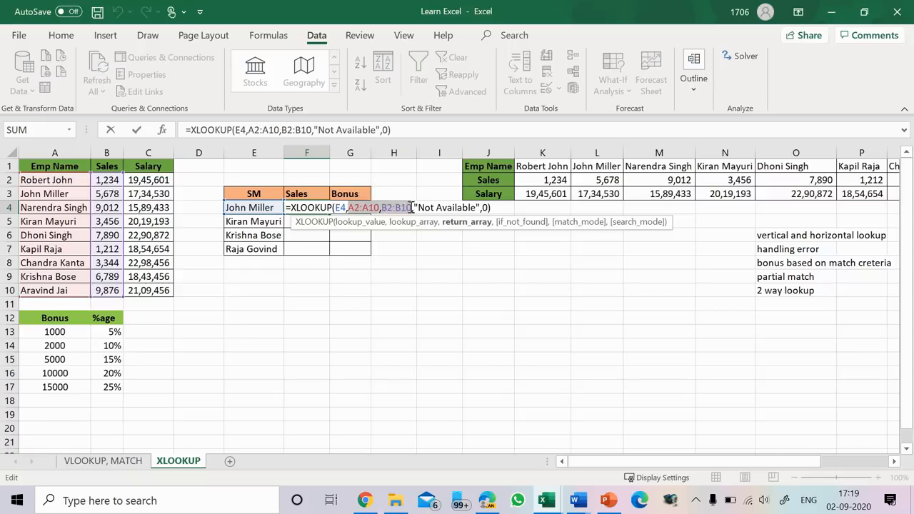
key(F4)
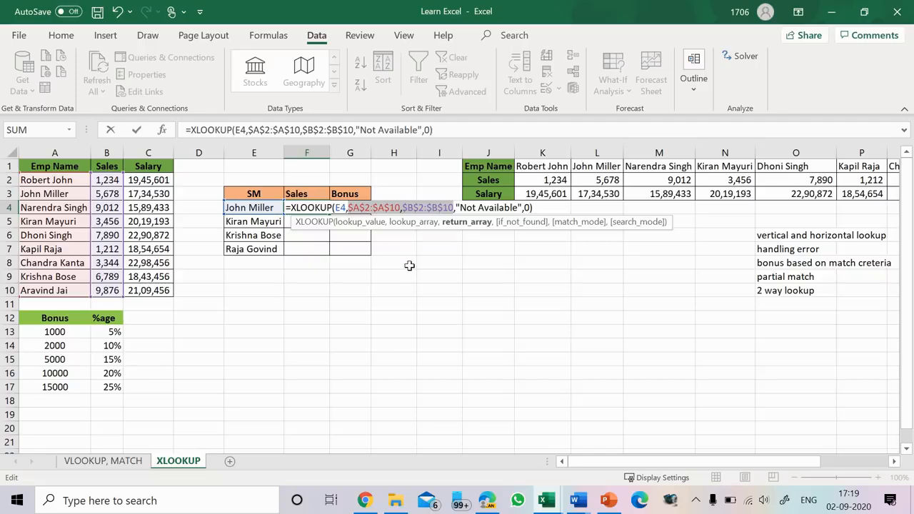
key(Return)
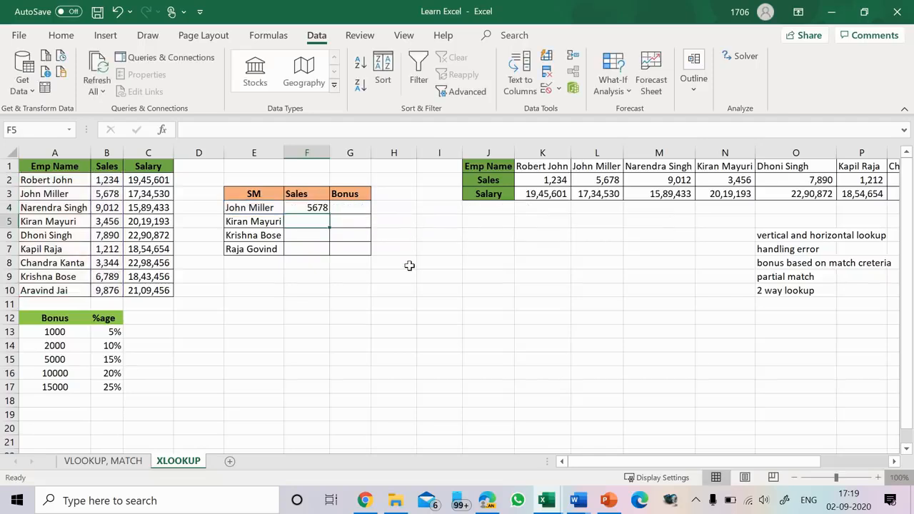
Step: Copy the XLOOKUP formula from F4 down through F7 and fit column F's width to its contents
click(314, 207)
double_click(315, 207)
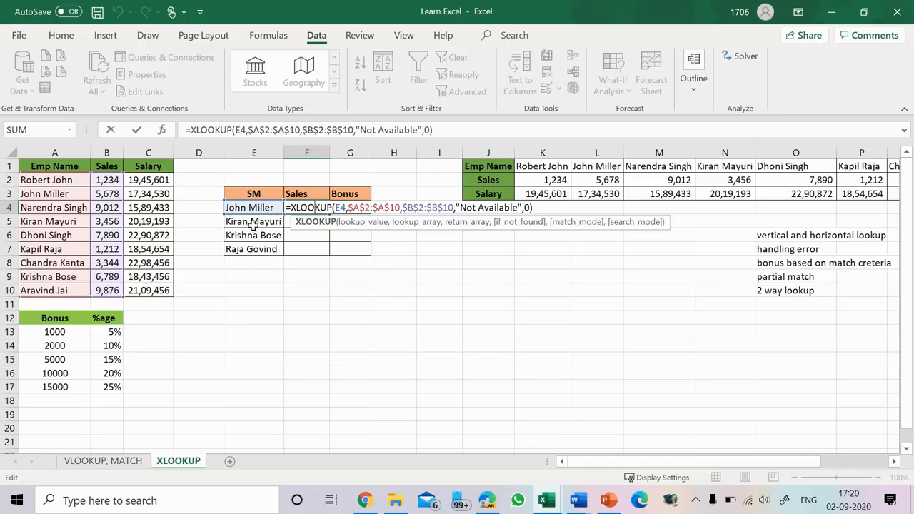
key(Return)
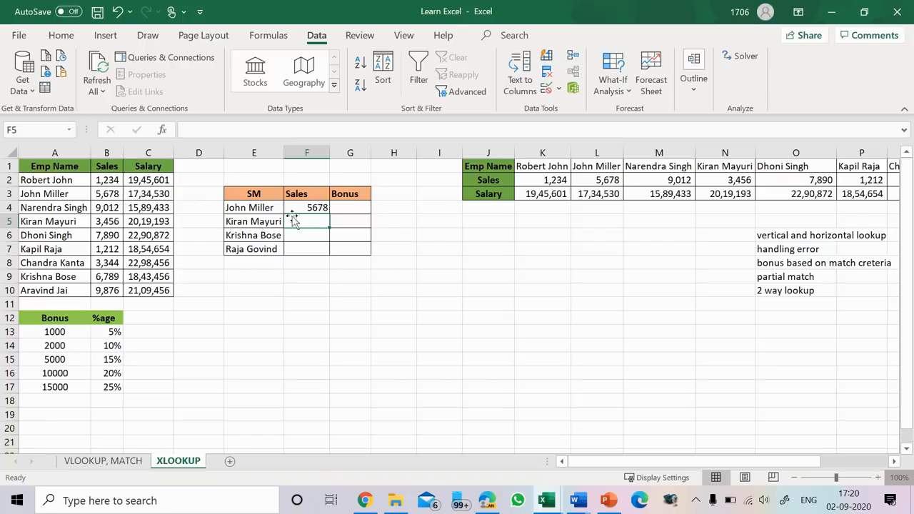
click(314, 207)
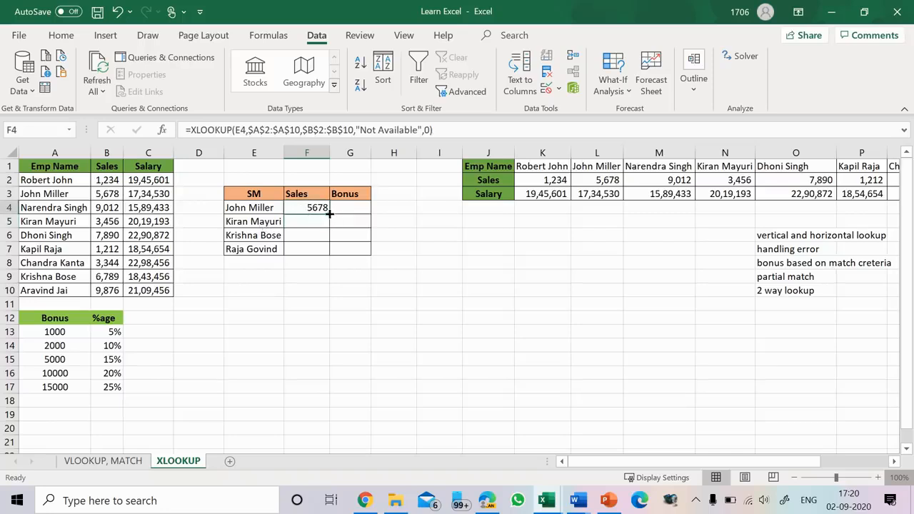
drag(329, 214, 317, 251)
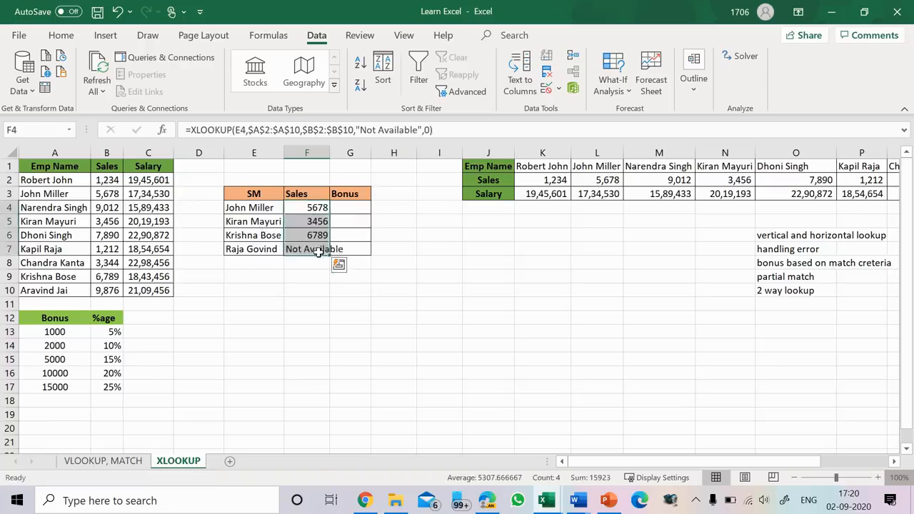
double_click(329, 153)
click(318, 222)
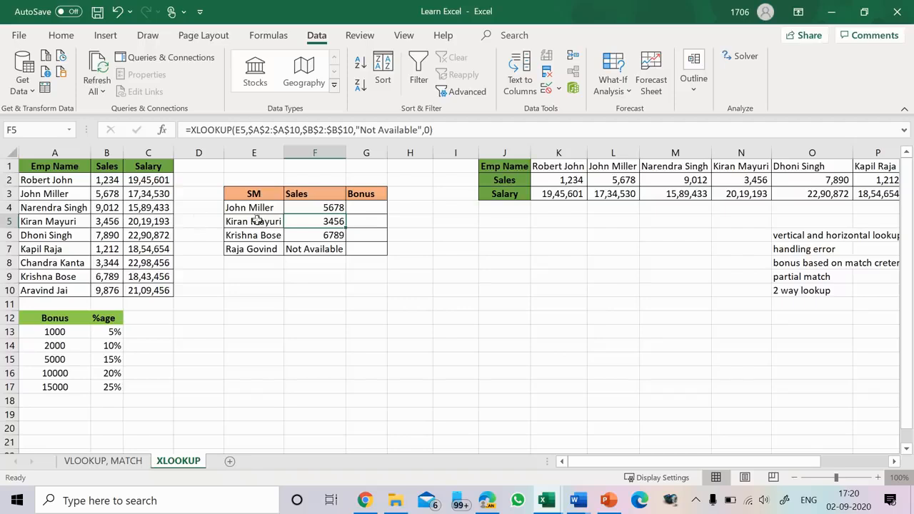
Step: Compare the looked-up sales in F5:F7 with the employee table and inspect the F7 formula's arguments
drag(52, 223, 104, 222)
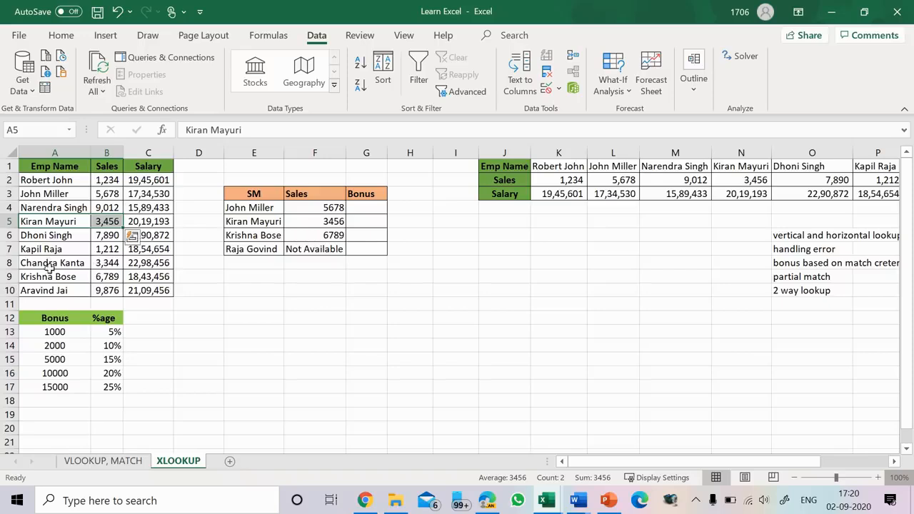
drag(50, 277, 108, 277)
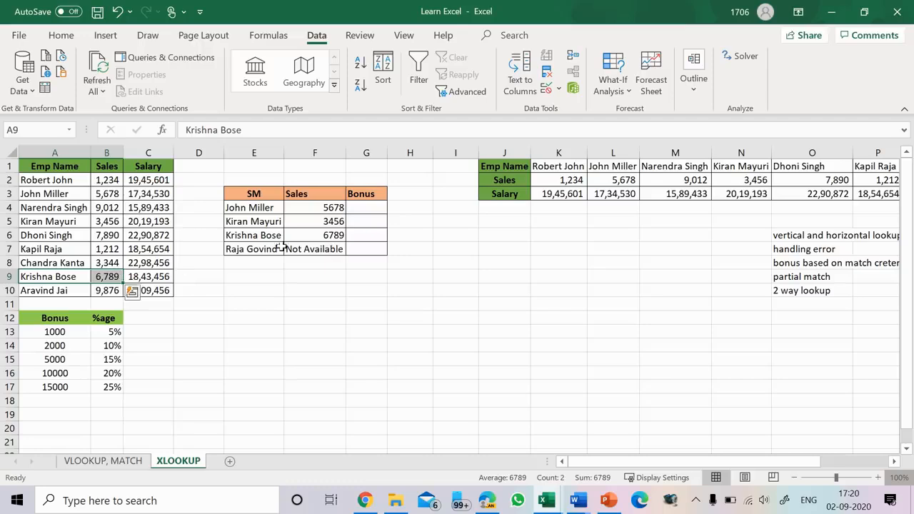
click(308, 250)
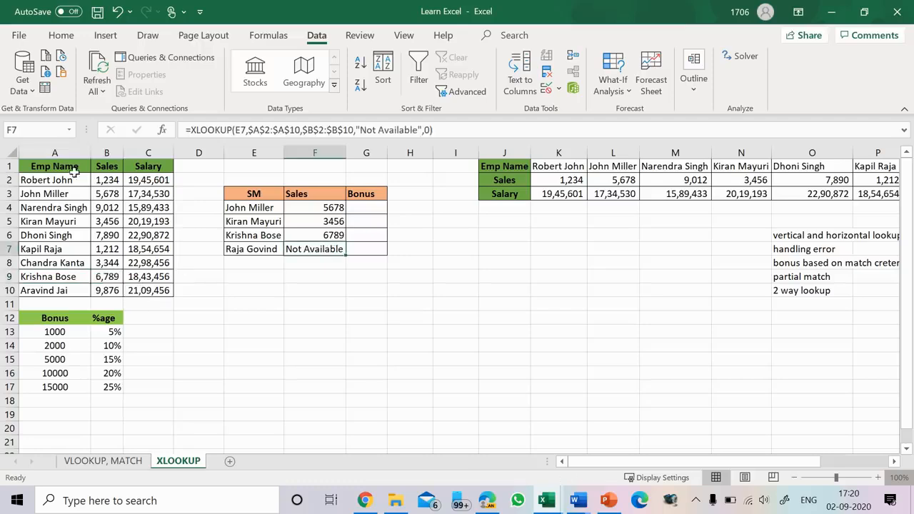
drag(63, 180, 52, 291)
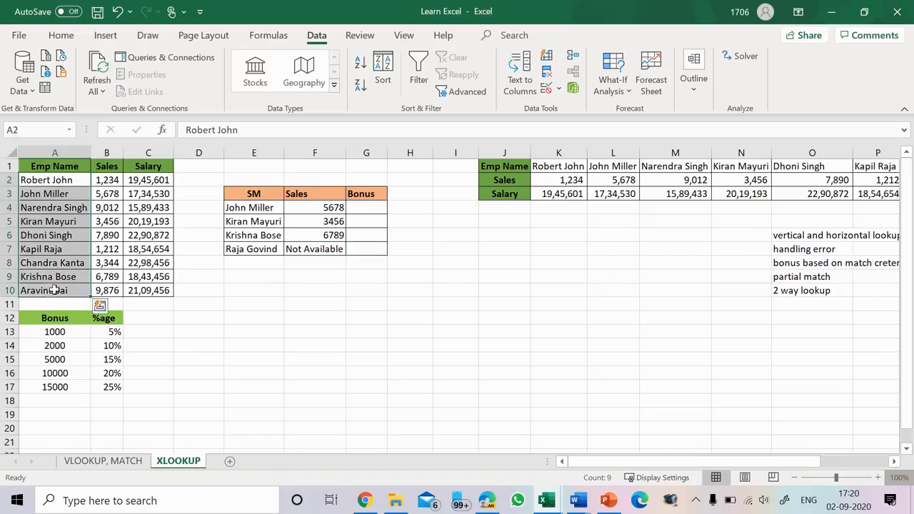
double_click(300, 249)
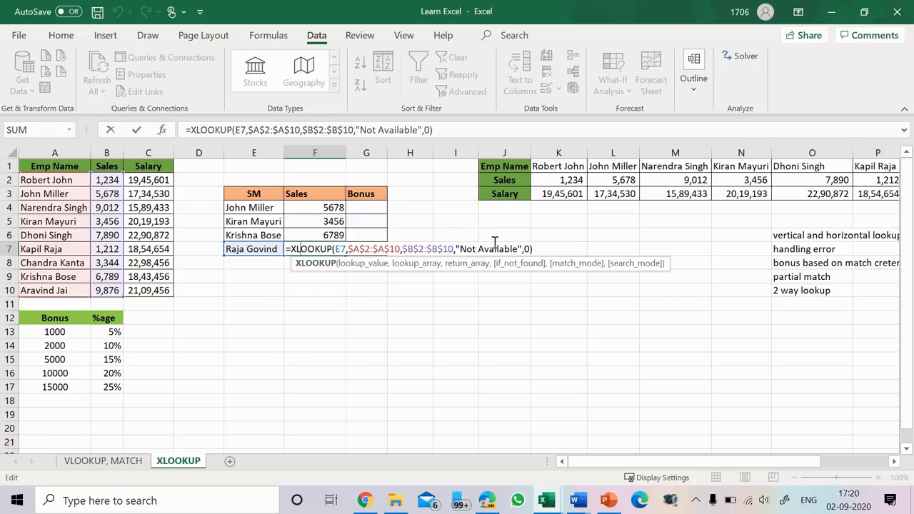
key(ctrl+Return)
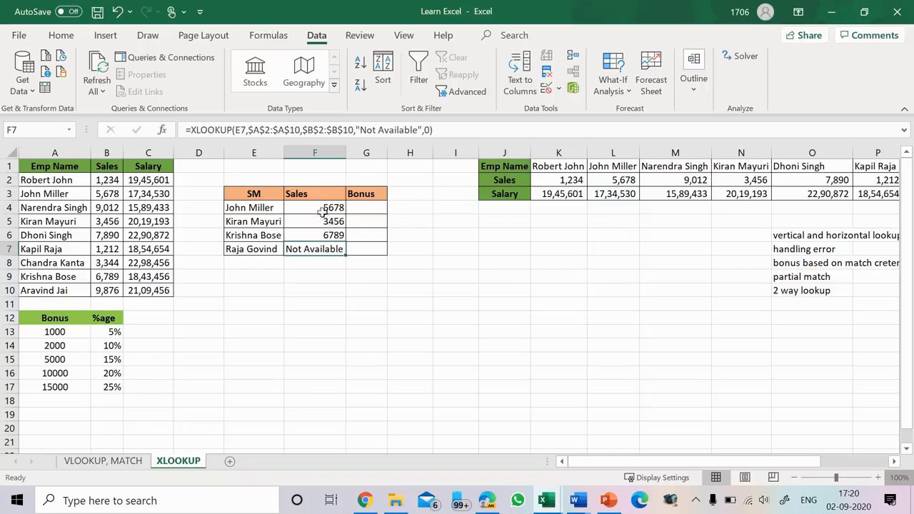
Step: Clear the XLOOKUP formulas from the SM table's sales cells F4:F7
click(319, 208)
drag(318, 208, 315, 250)
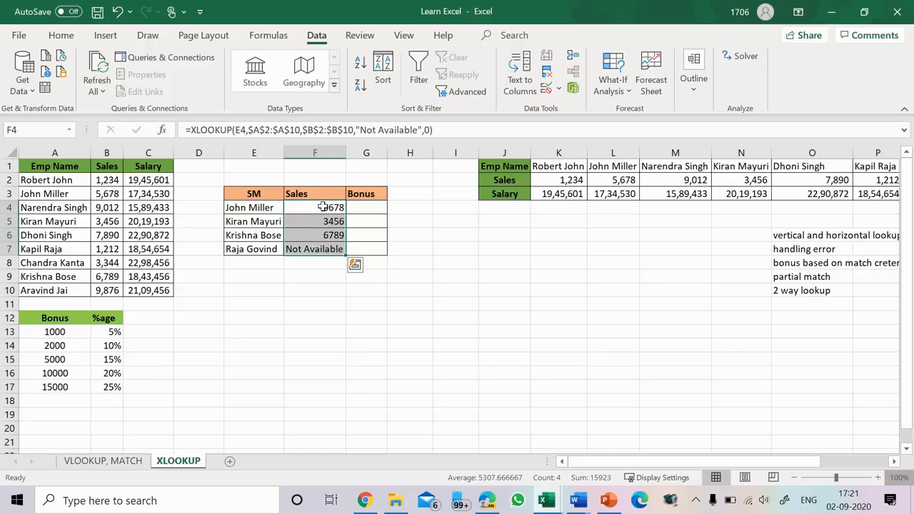
key(Delete)
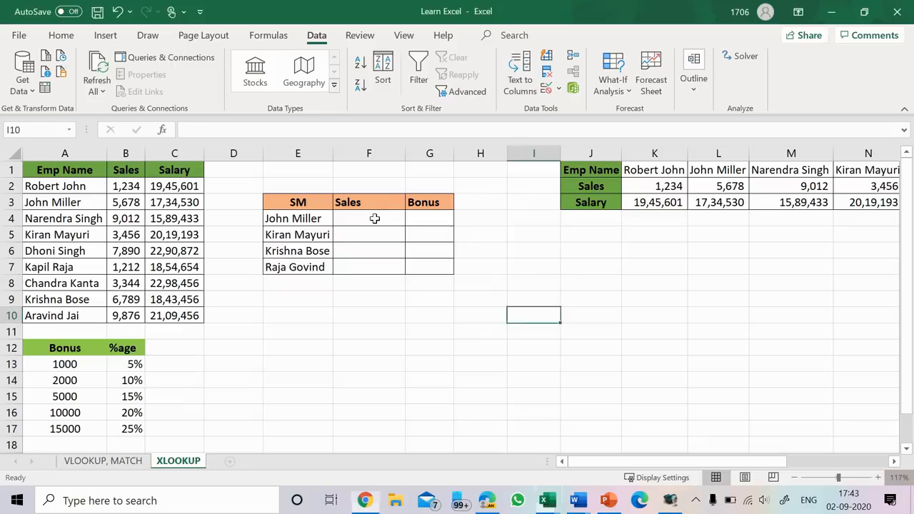
Step: Start an XLOOKUP formula in F4 with lookup value E4 and the horizontal table's names K1:S1 as lookup array
click(375, 218)
double_click(376, 219)
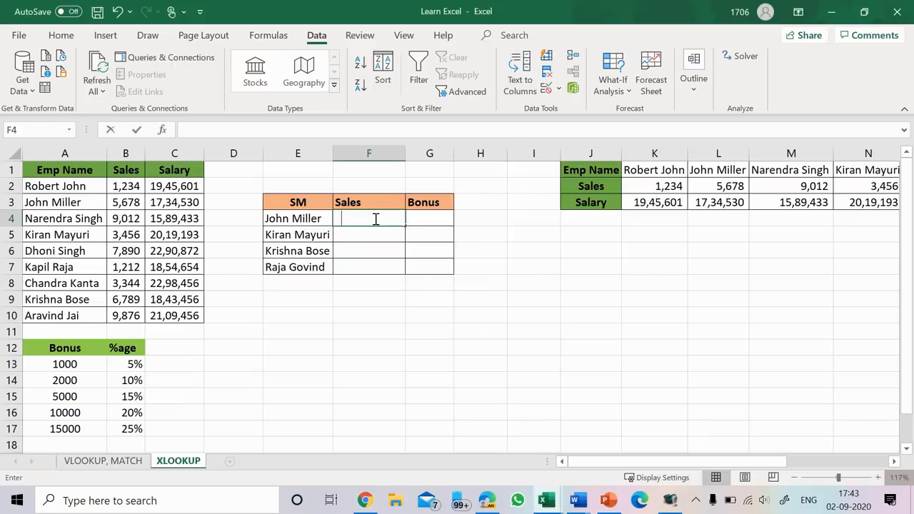
text(=xlo)
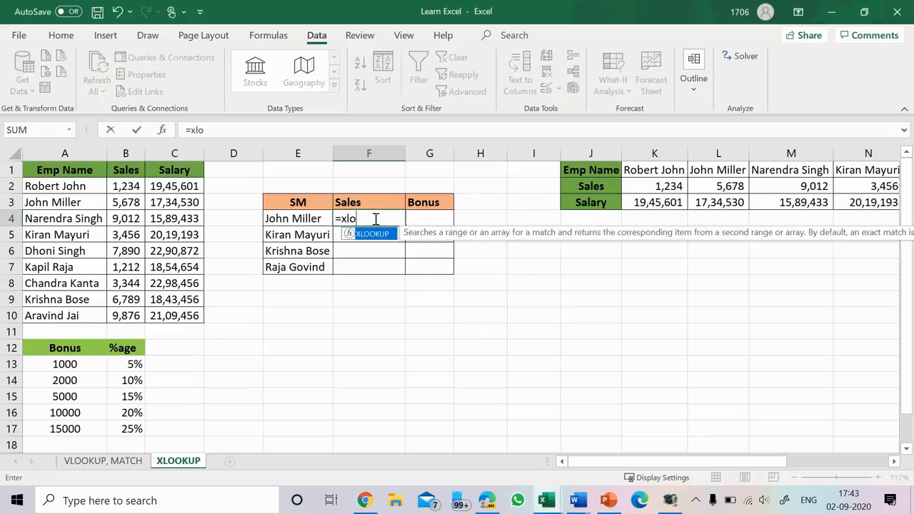
key(Tab)
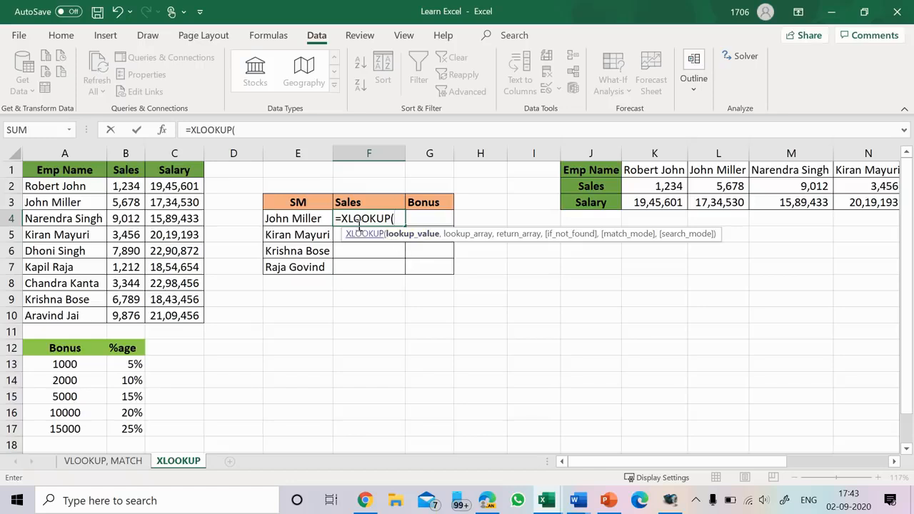
click(290, 218)
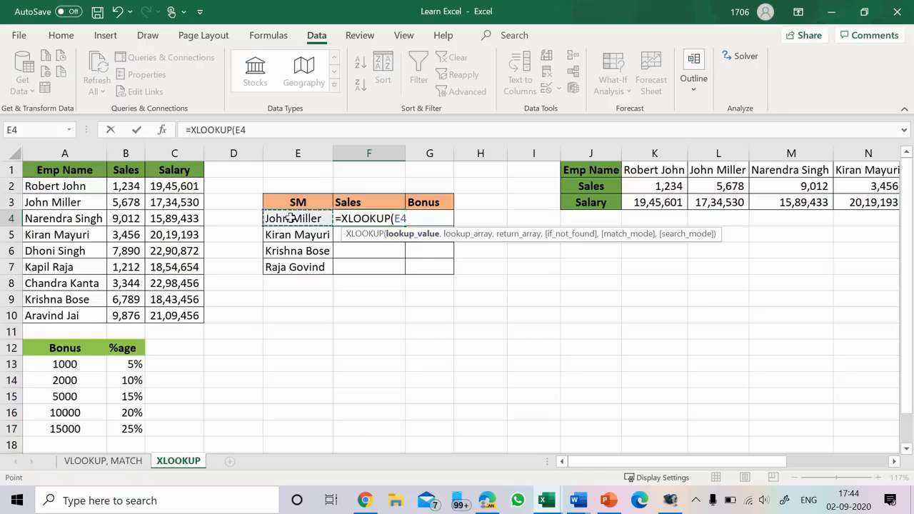
text(,)
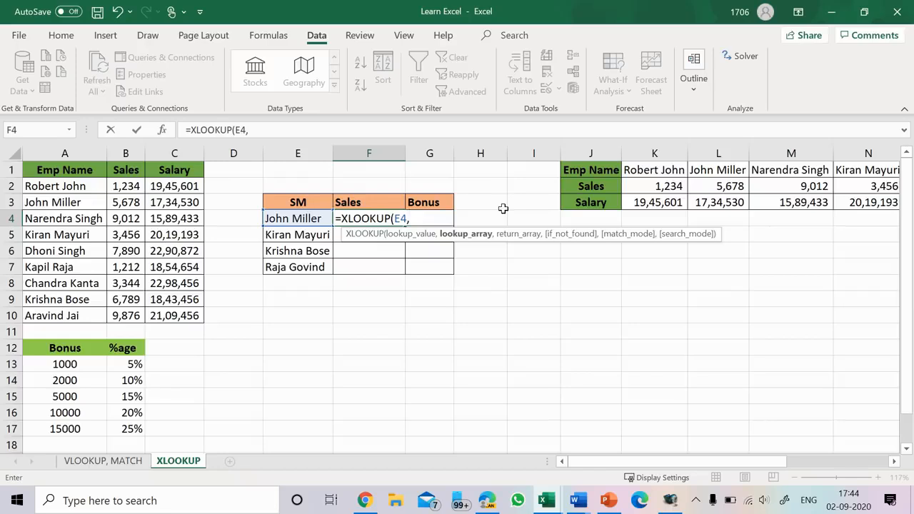
click(651, 171)
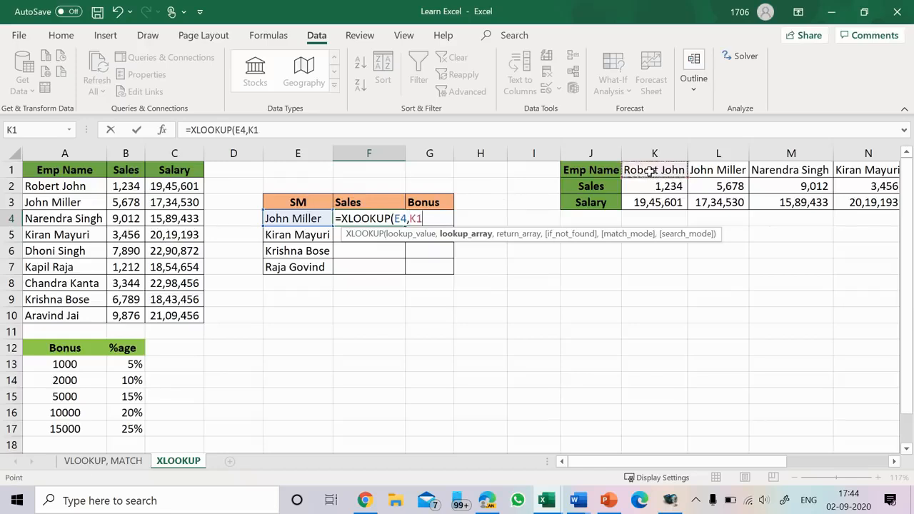
key(F8)
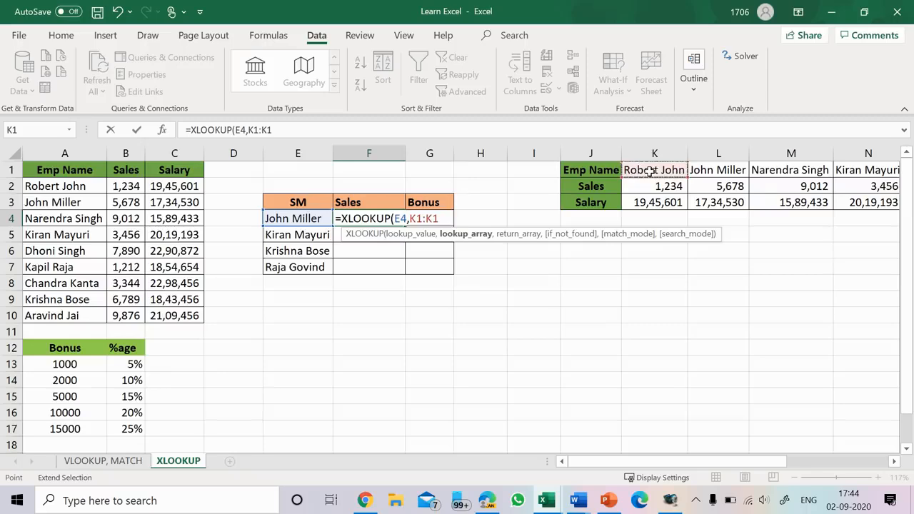
key(ctrl+Right)
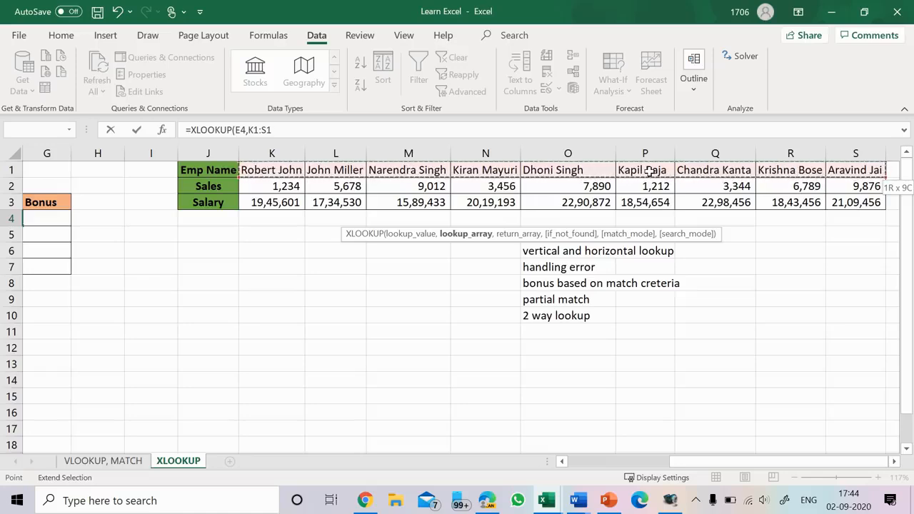
Step: Complete the F4 formula with the horizontal table's sales row K2:S2 as the return array
text(,)
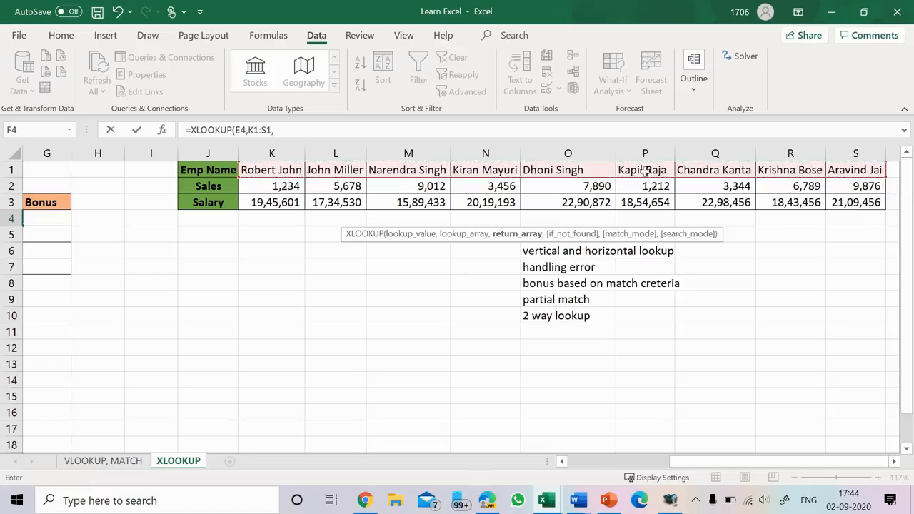
click(277, 186)
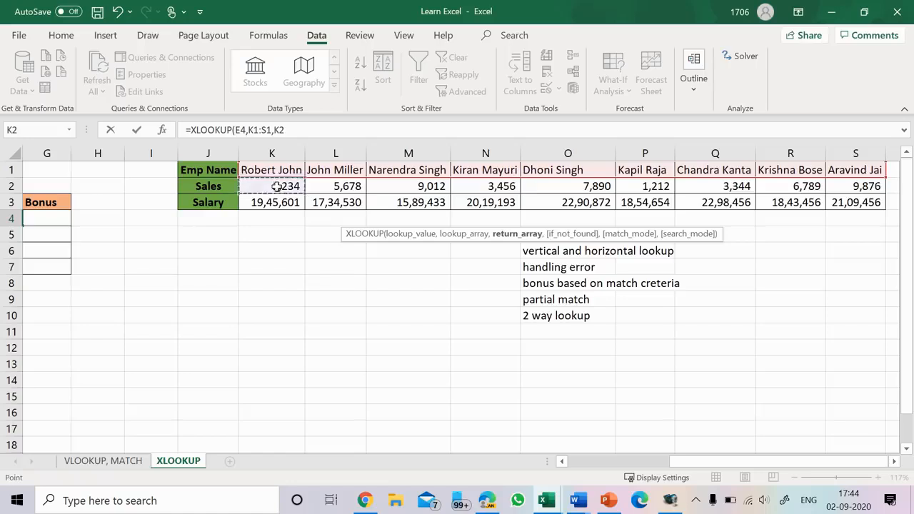
key(F8)
key(ctrl+Right)
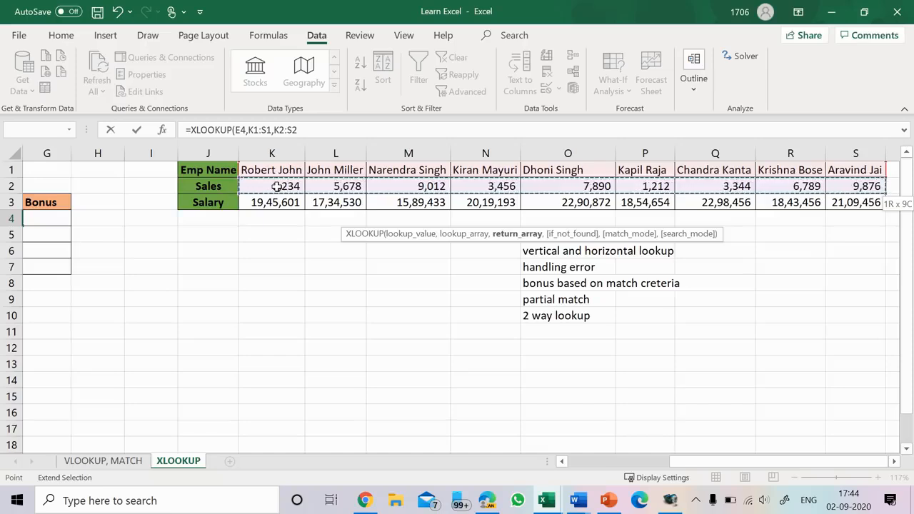
text())
key(Return)
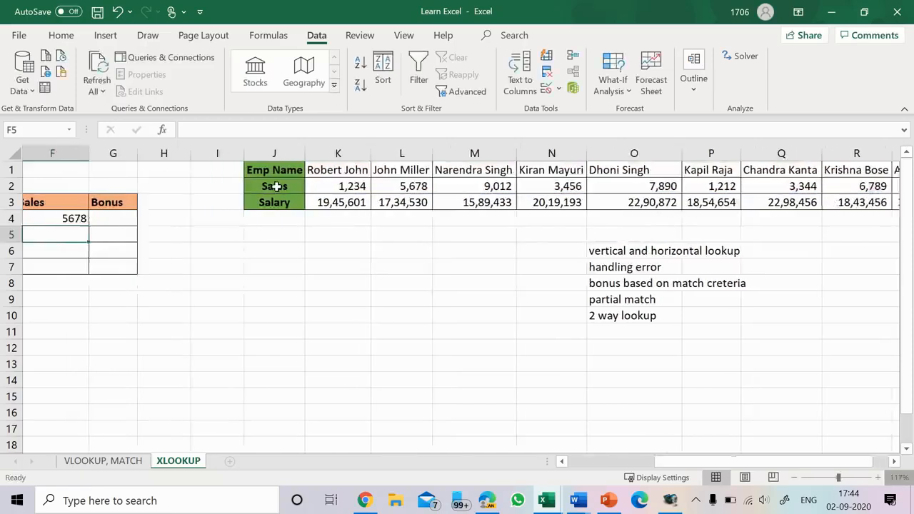
Step: Check the F4 result against the matching employee's sales in column L of the horizontal table
key(Up)
key(Left)
key(Left)
key(Right)
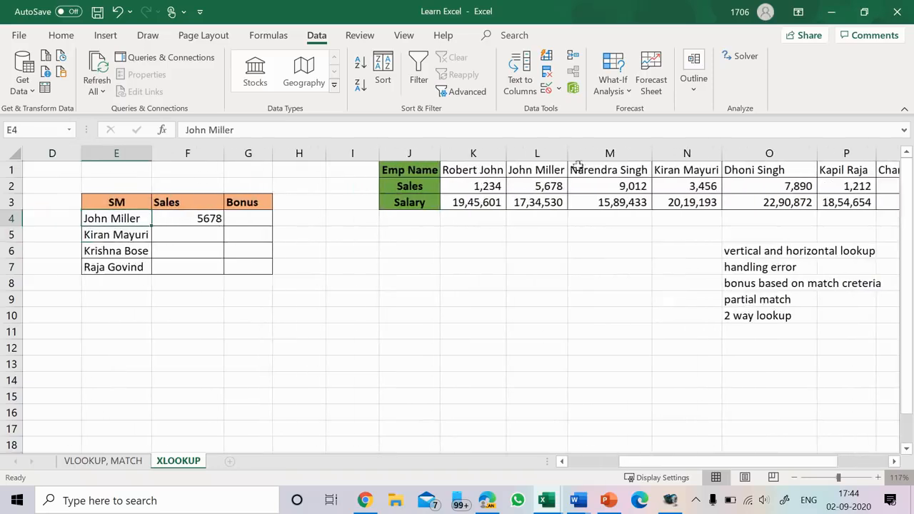
click(551, 153)
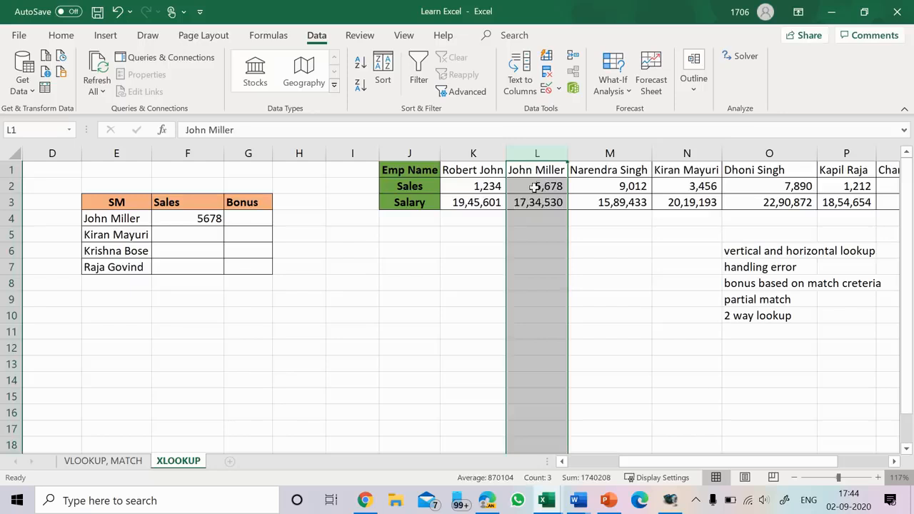
click(537, 186)
Step: Make the arrays in the F4 formula absolute as $K$1:$S$1 and $K$2:$S$2, and copy it down through F7
click(203, 218)
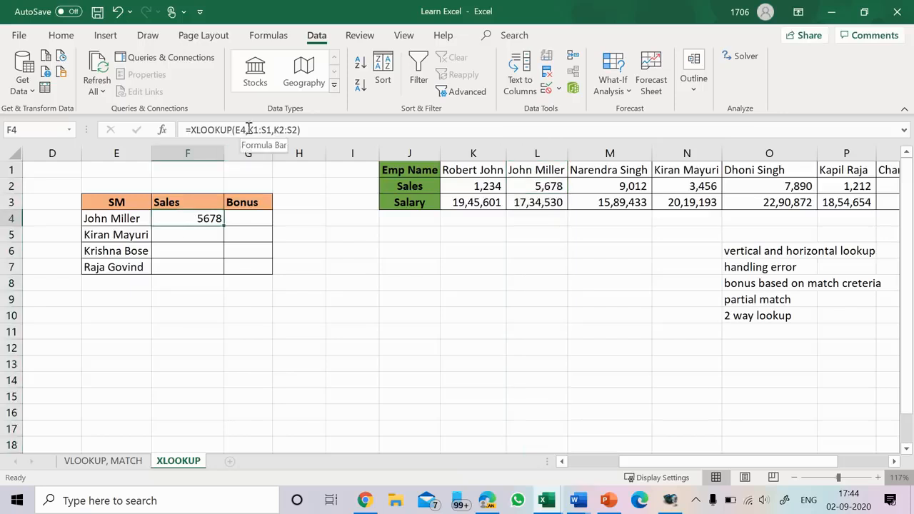
drag(249, 130, 295, 129)
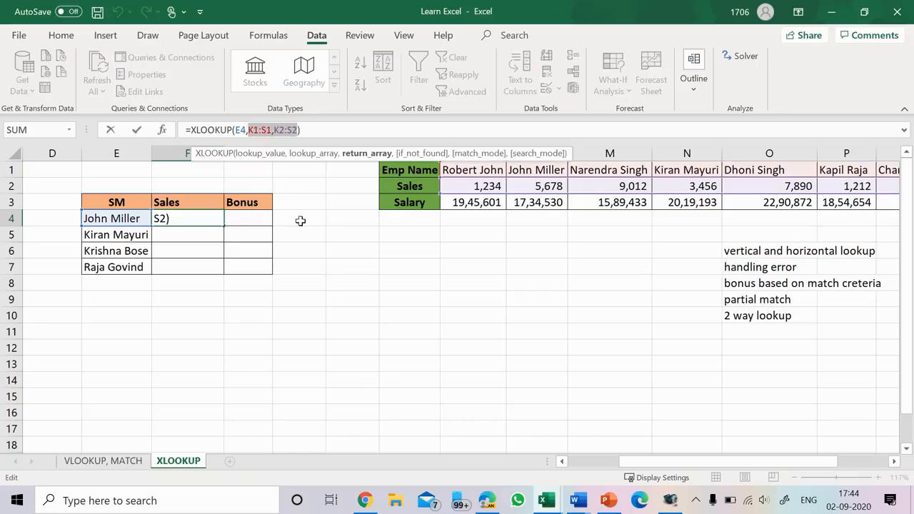
key(F4)
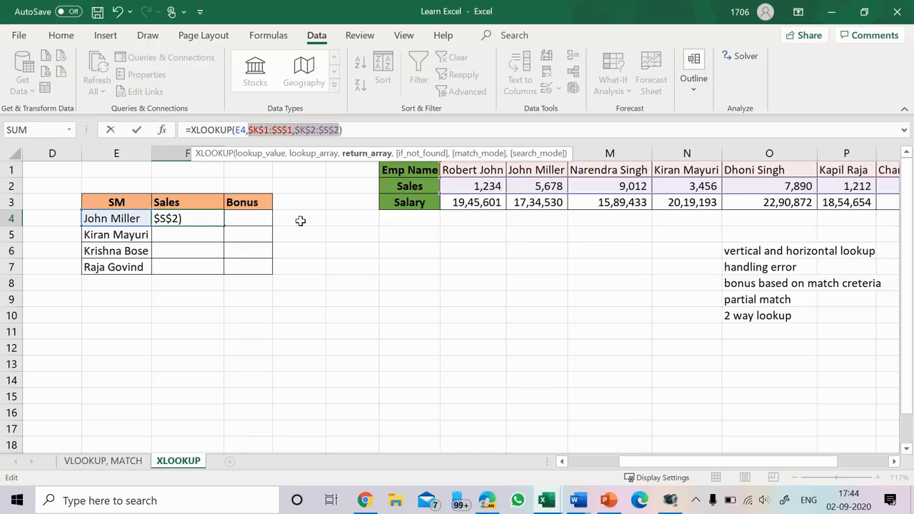
key(ctrl+Return)
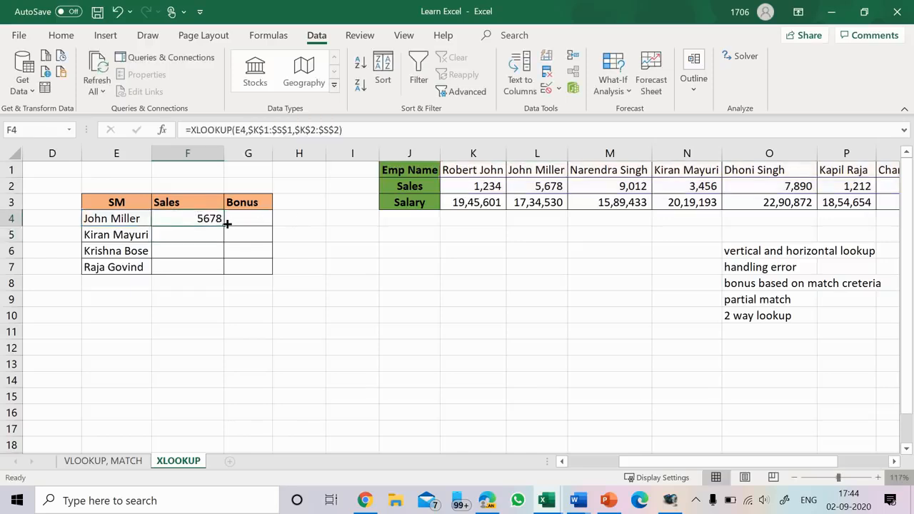
drag(223, 224, 224, 271)
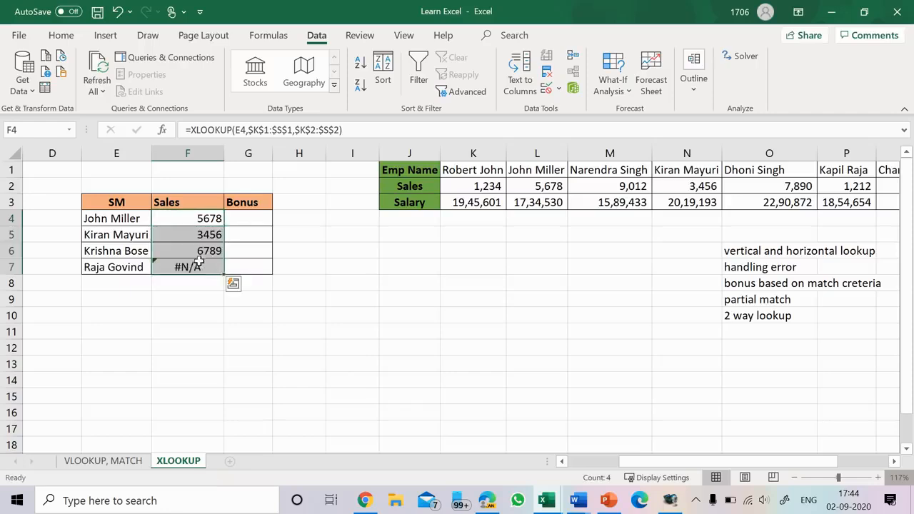
Step: Add "Not Available" as the if-not-found text to the XLOOKUP formula in F7
click(192, 267)
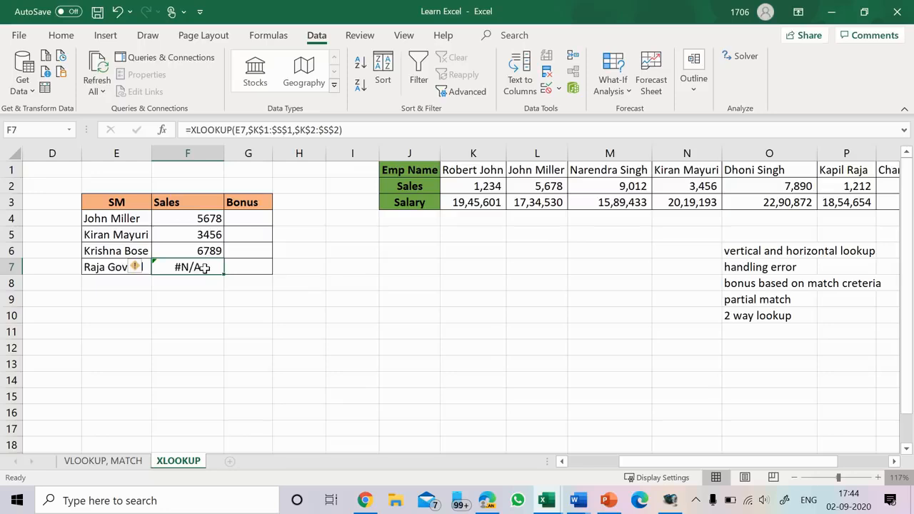
double_click(205, 266)
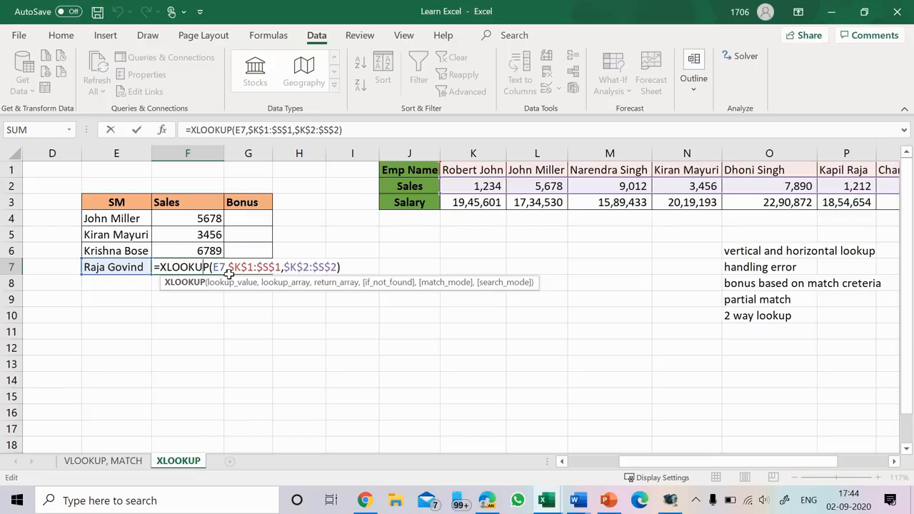
click(335, 267)
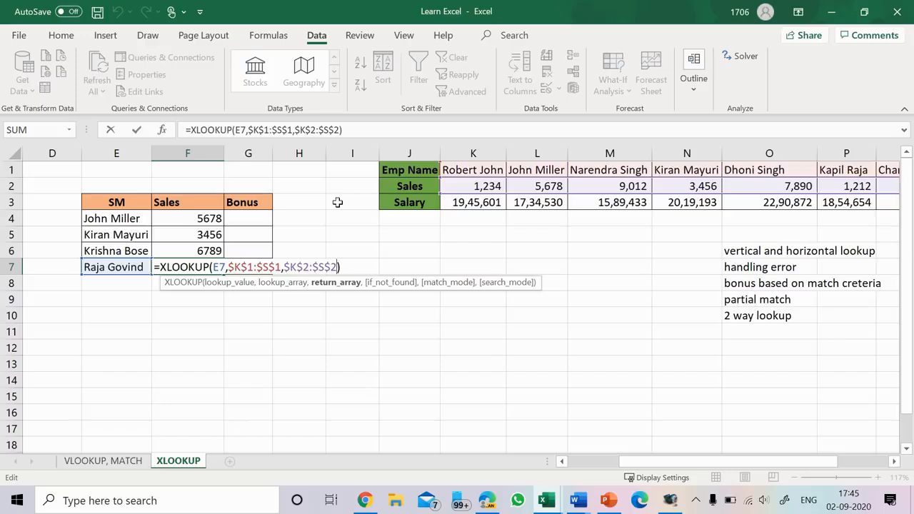
text(,)
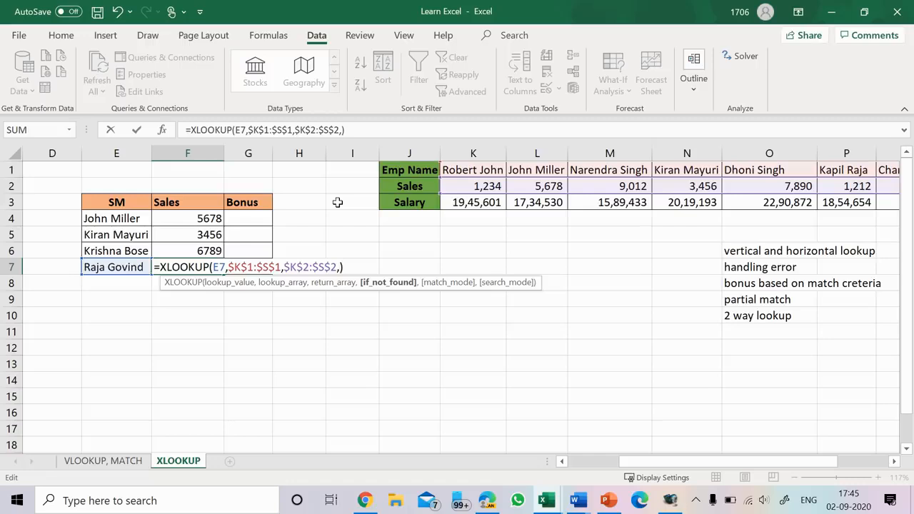
text("")
key(BackSpace)
text(")
key(BackSpace)
text(Not Available)
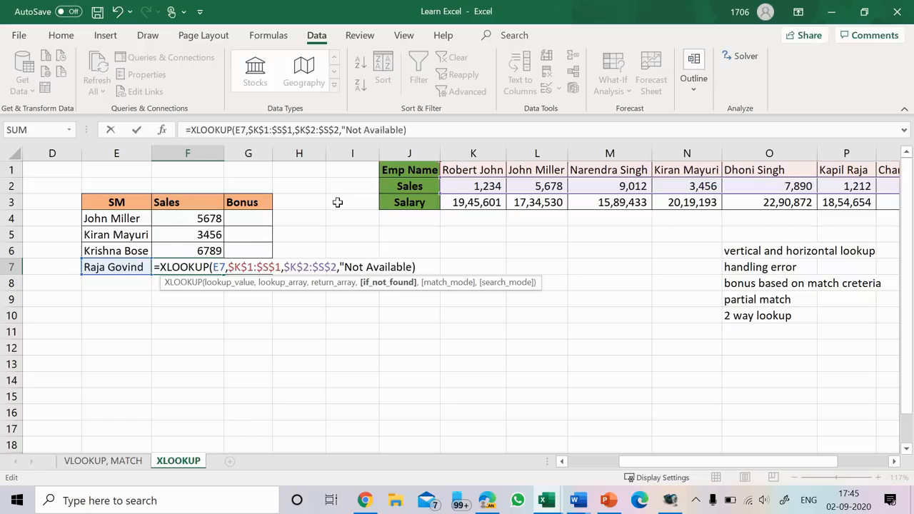
text(")
key(Return)
key(Return)
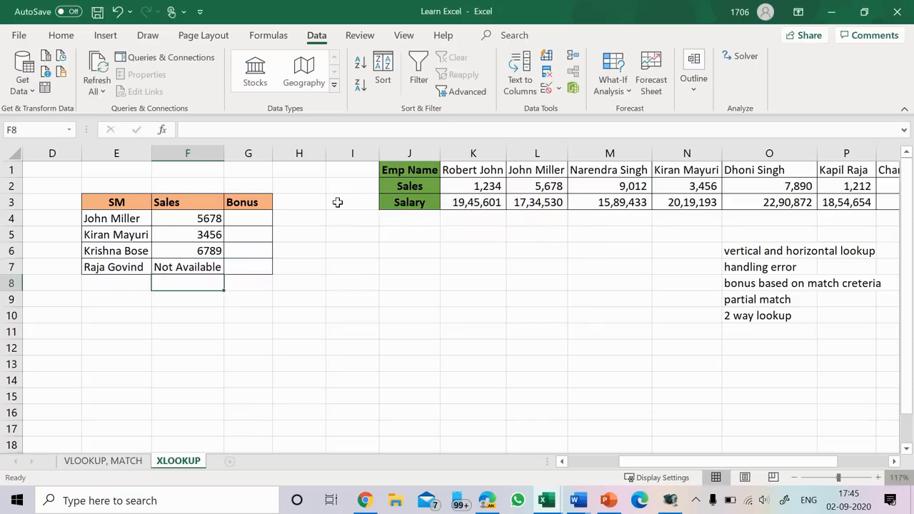
key(Up)
key(Up)
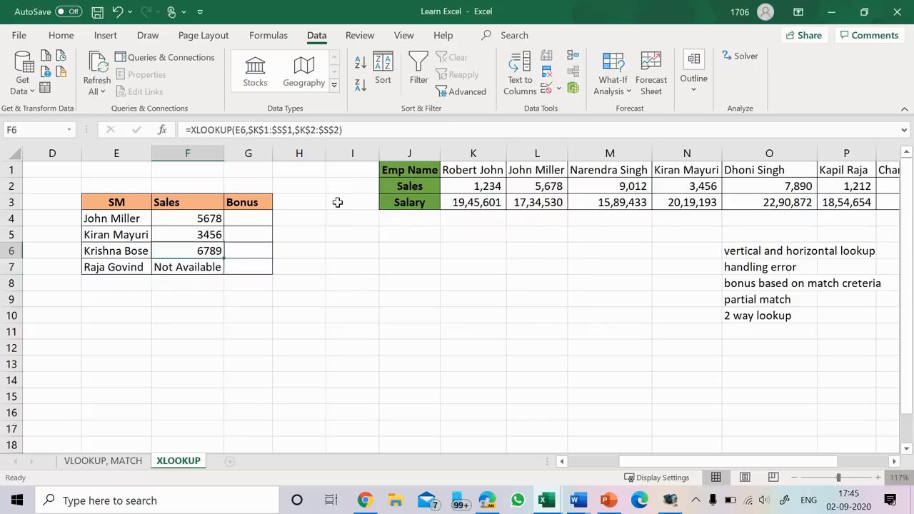
key(Up)
key(Up)
key(Left)
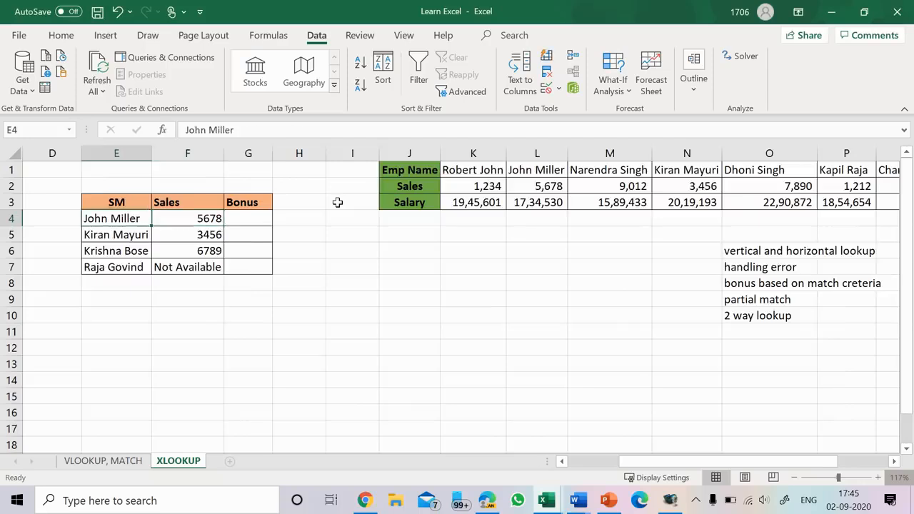
Step: Start an XLOOKUP formula in G4 with the sales value in F4 as the lookup value
click(426, 219)
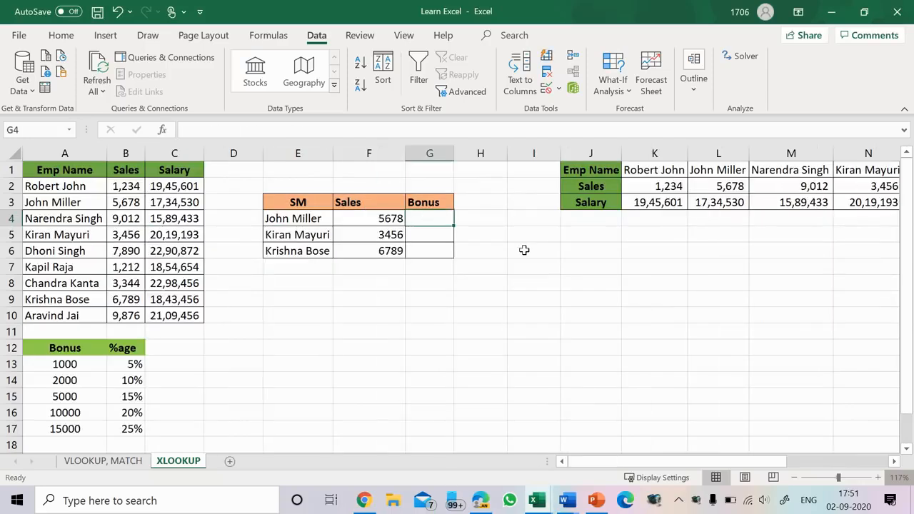
text(=)
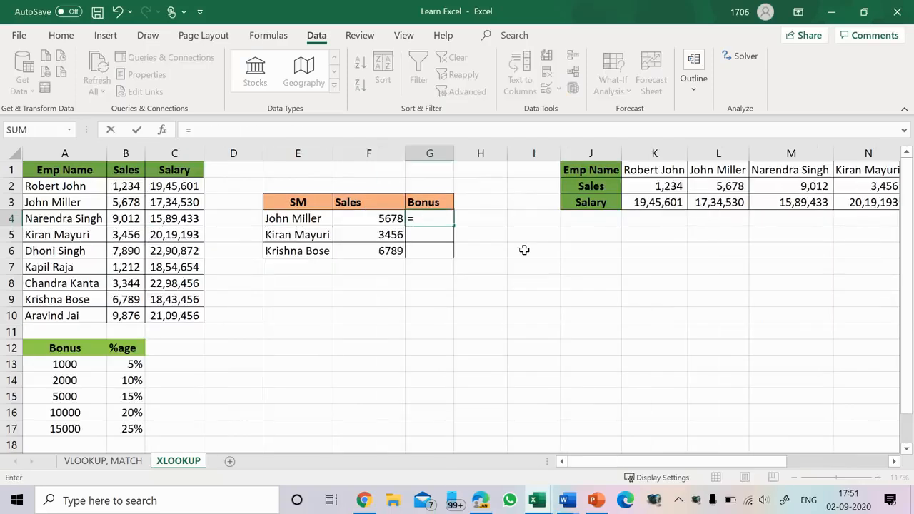
text(xl)
key(Tab)
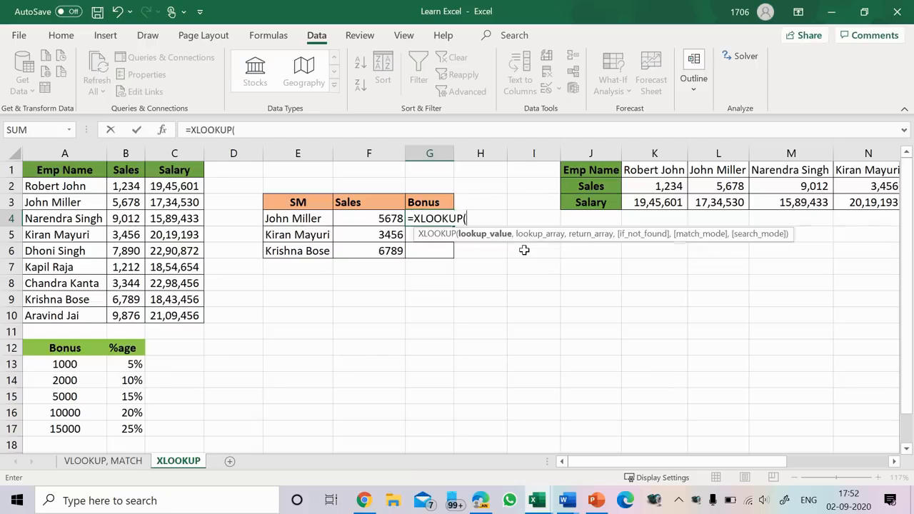
click(375, 219)
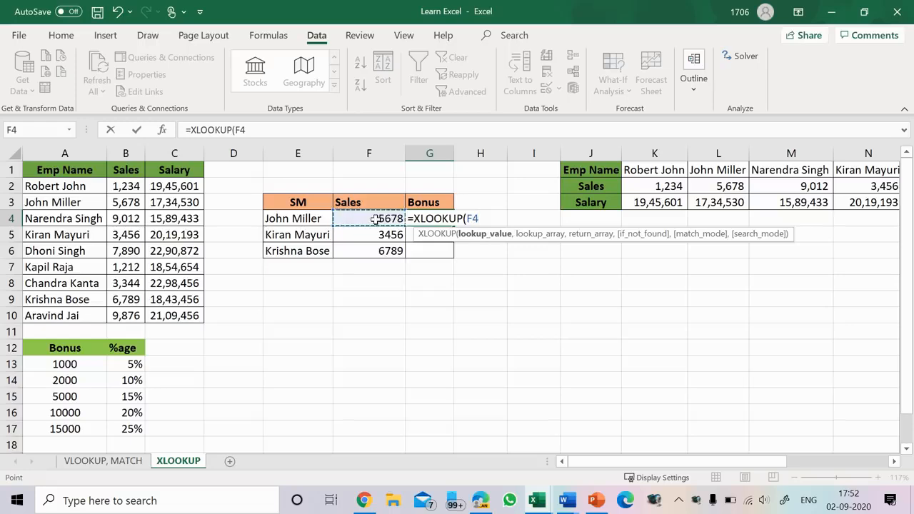
text(,)
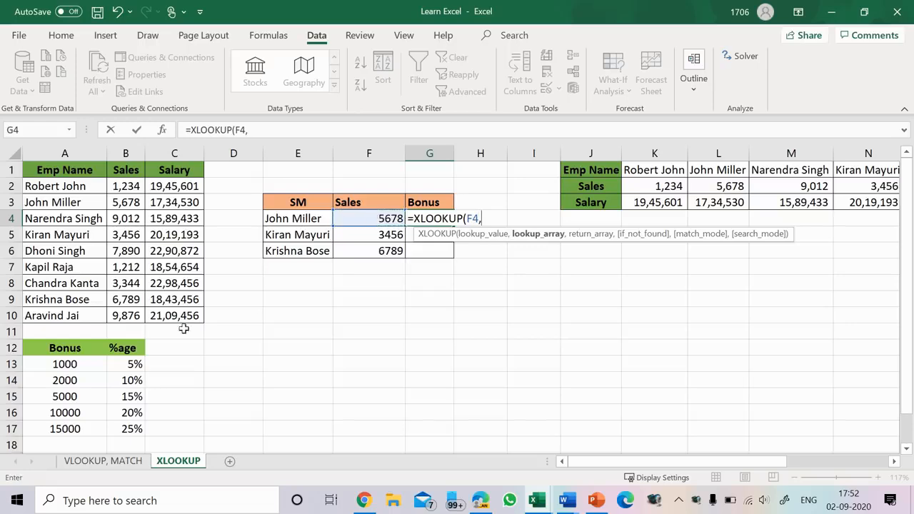
Step: Complete the G4 formula with lookup array A13:A17, return array B13:B17, no if-not-found text and match mode -1 for exact match or next smaller item
drag(65, 364, 72, 427)
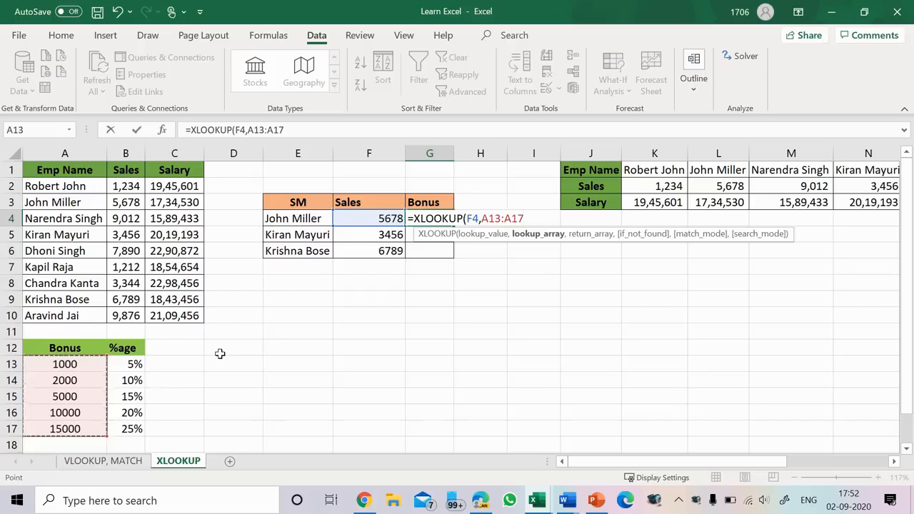
text(,)
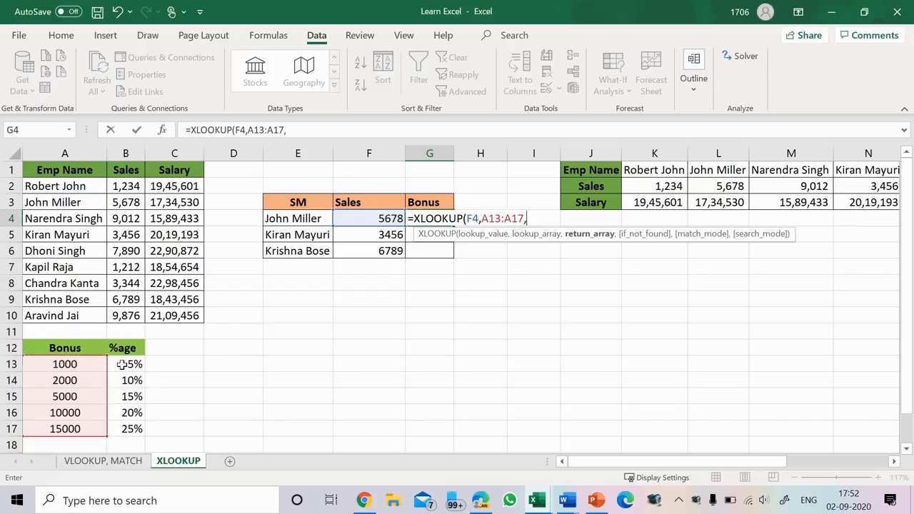
drag(122, 366, 122, 428)
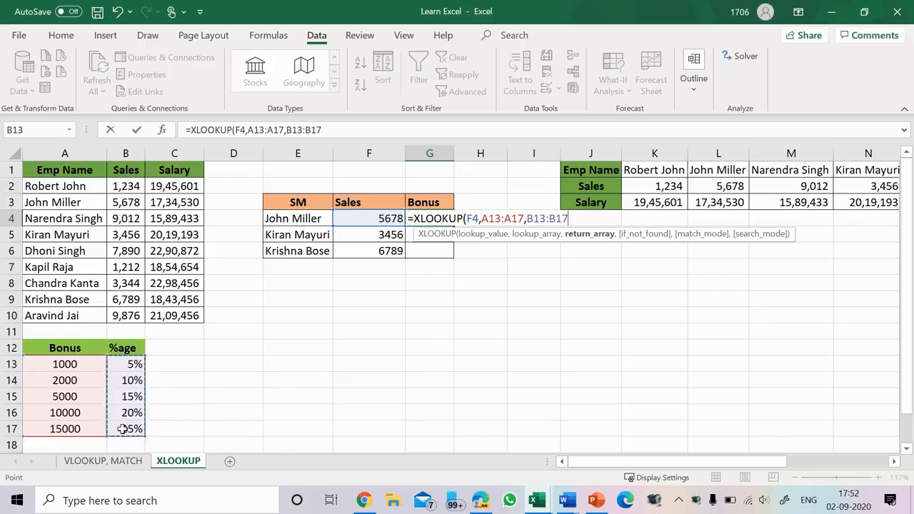
text(,)
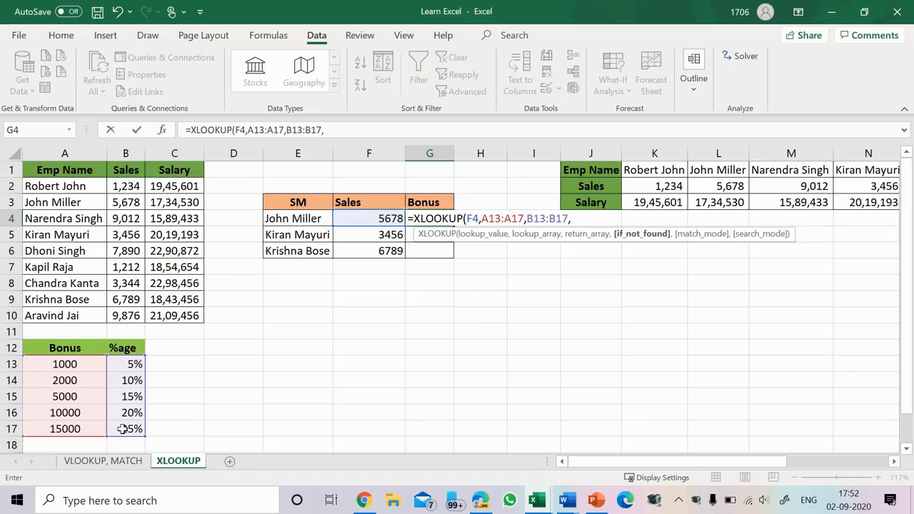
text(,-)
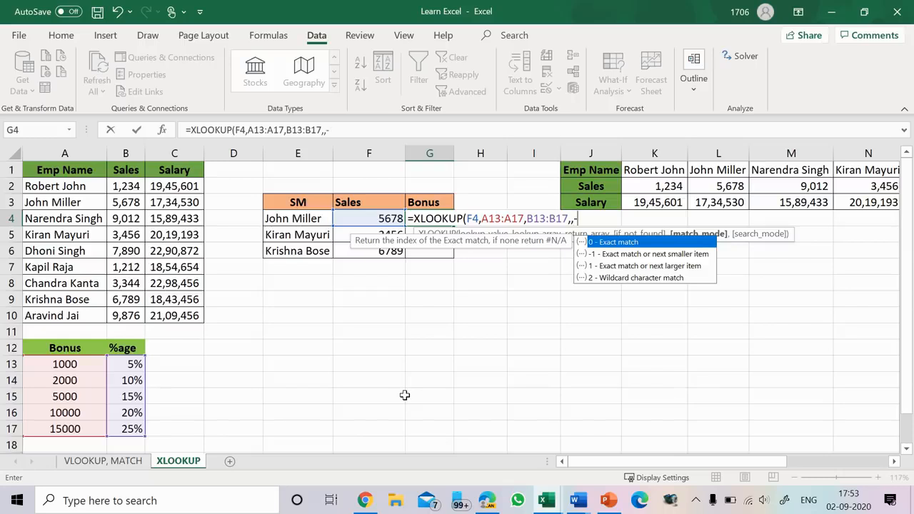
text(1))
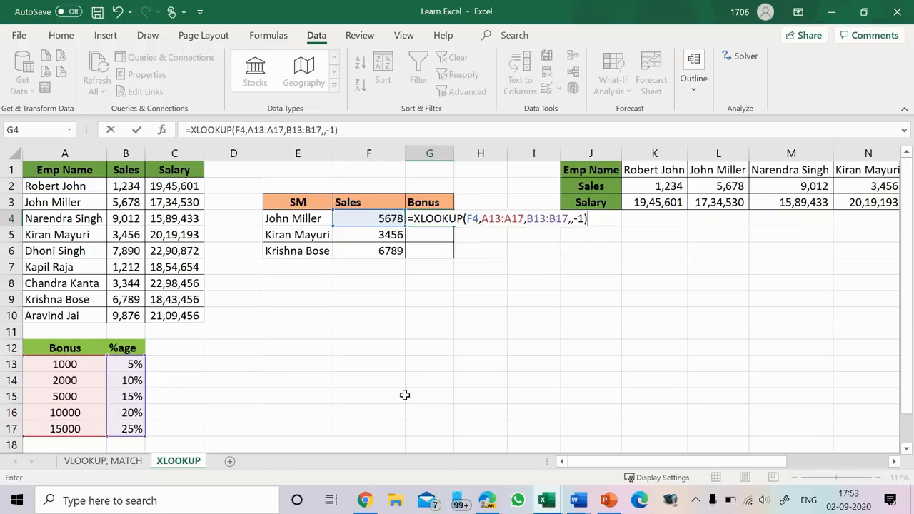
key(Return)
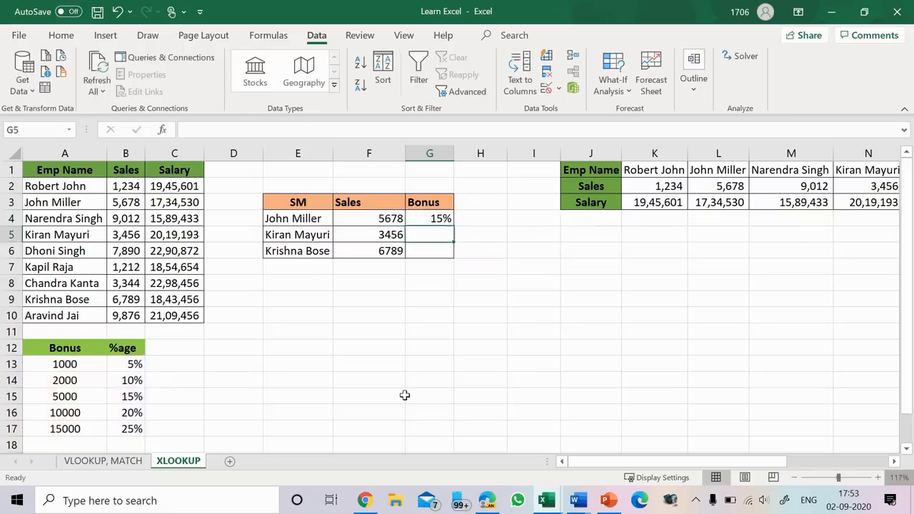
click(432, 219)
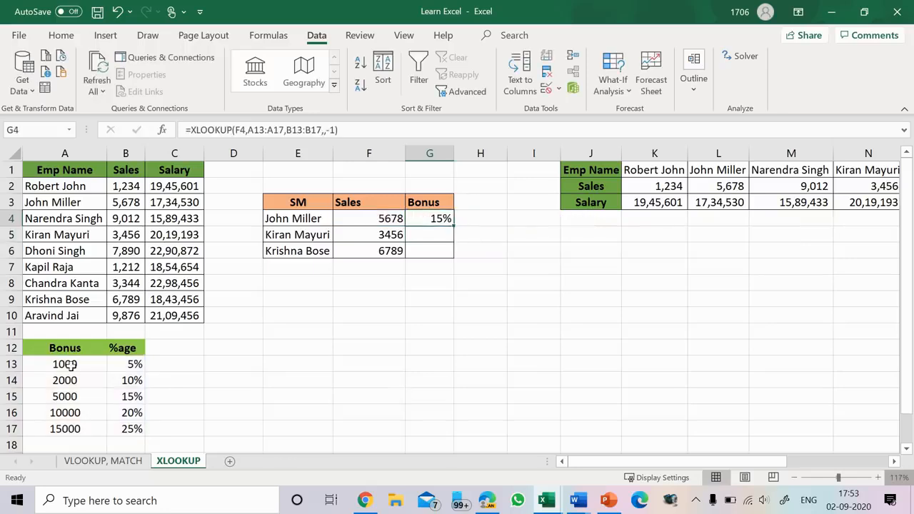
click(127, 395)
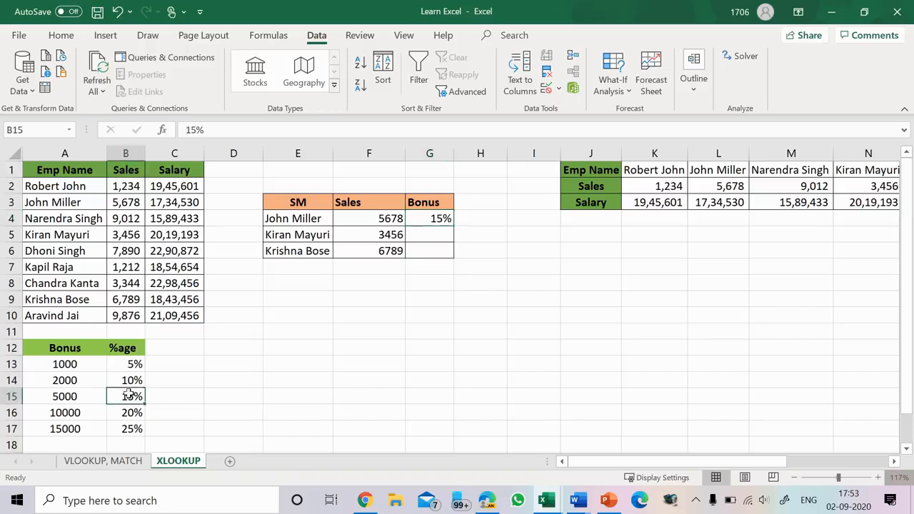
Step: Make the arrays in the G4 formula absolute as $A$13:$A$17 and $B$13:$B$17, and copy it down through G6
click(423, 220)
double_click(424, 219)
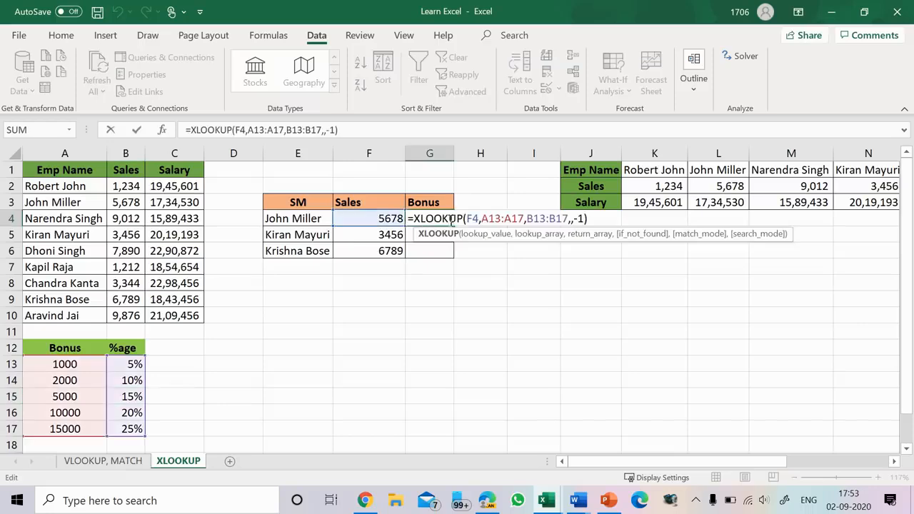
drag(481, 219, 568, 219)
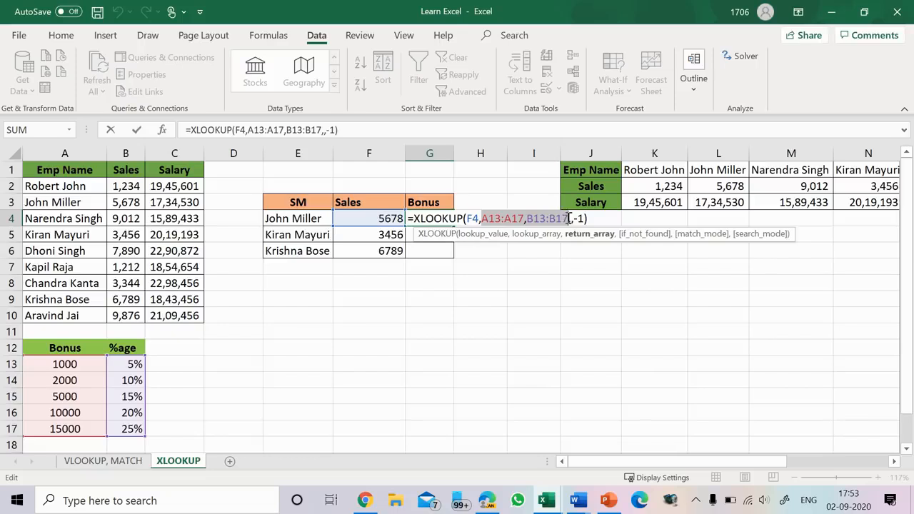
key(F4)
key(Return)
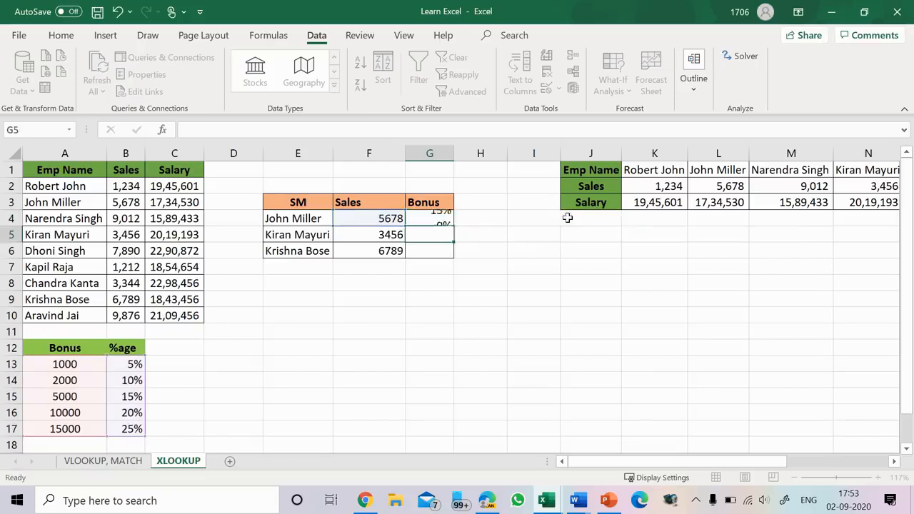
click(442, 218)
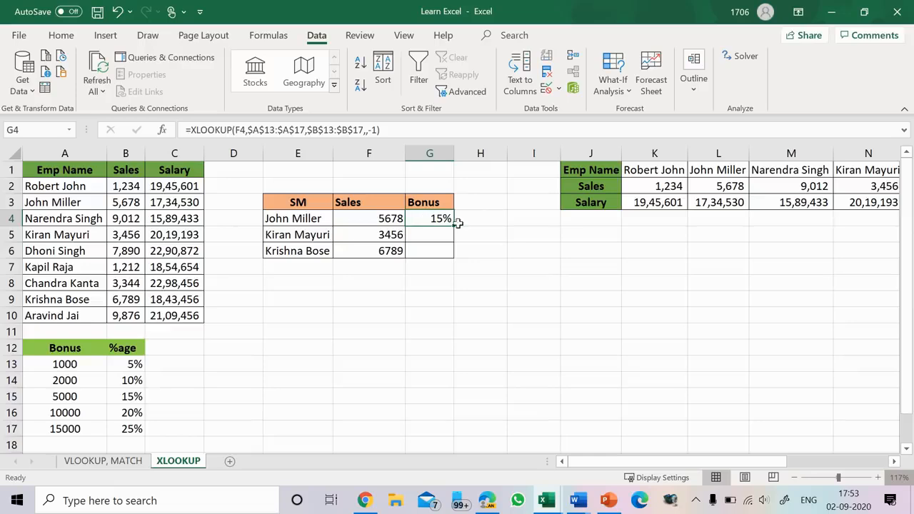
drag(452, 226, 448, 255)
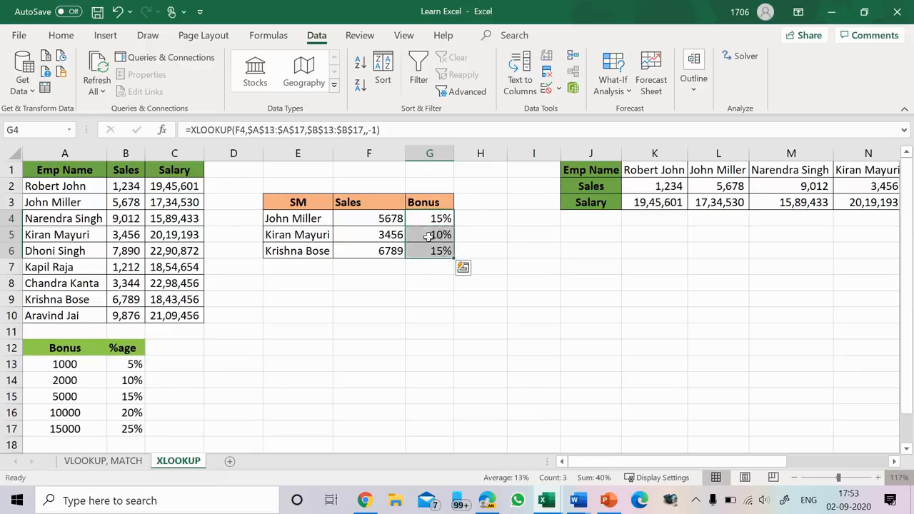
Step: Check the bonus for the F5 sales against the 2000 and 5000 rows of the bonus table
click(397, 235)
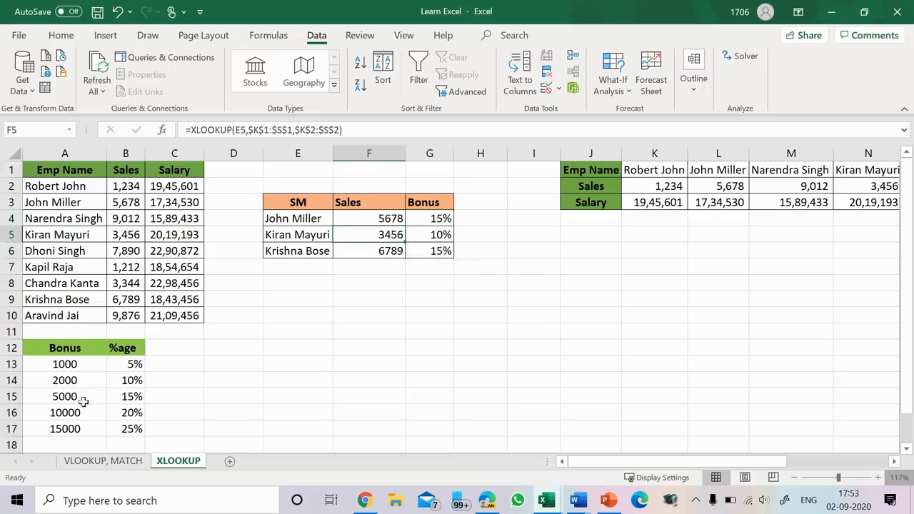
drag(82, 383, 131, 379)
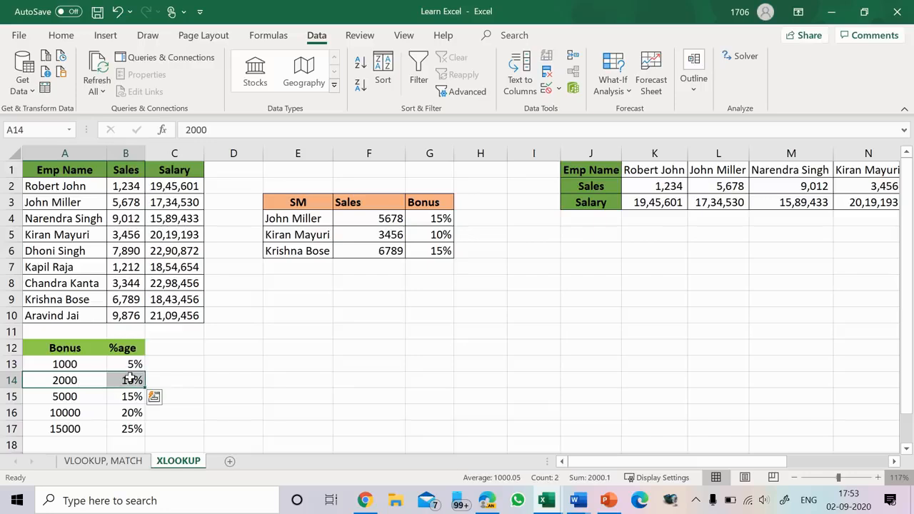
click(84, 397)
drag(83, 397, 126, 397)
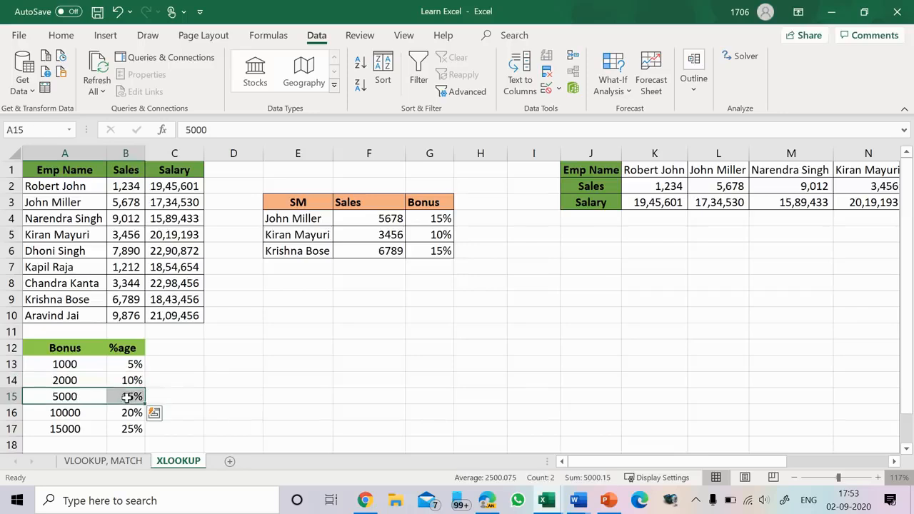
Step: Change the match mode in the G4 formula to 1 for exact match or next larger item, and copy it down through G6
click(439, 219)
double_click(439, 219)
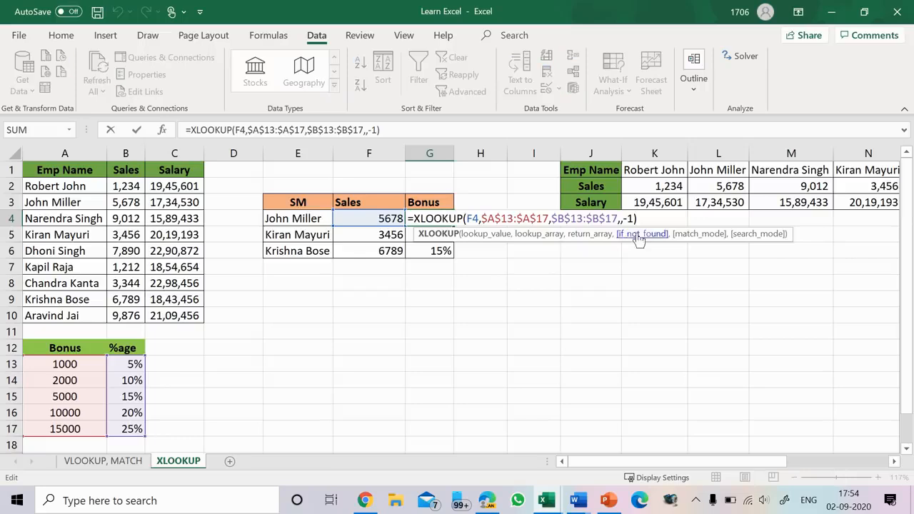
click(626, 218)
key(BackSpace)
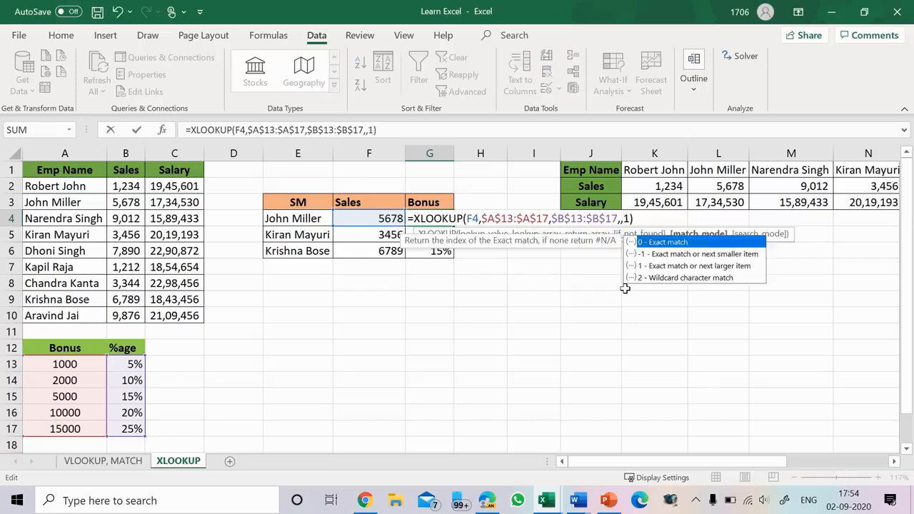
key(Return)
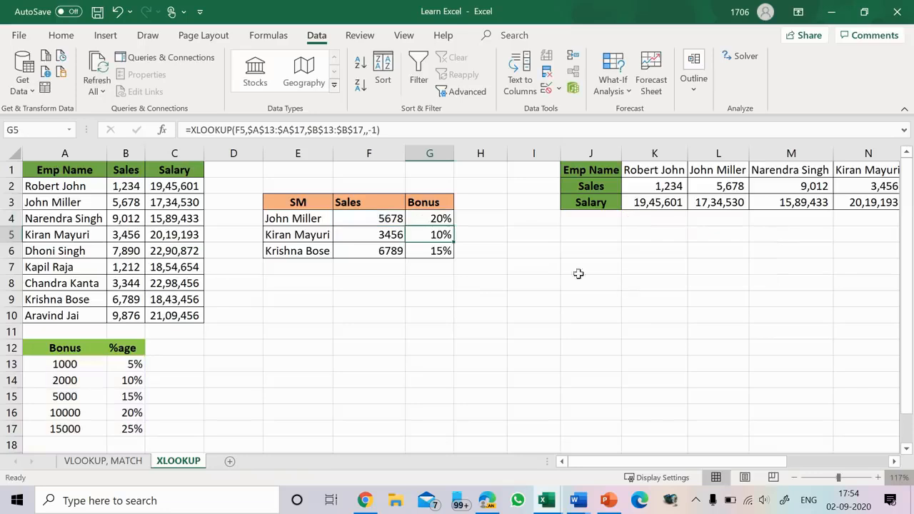
click(421, 219)
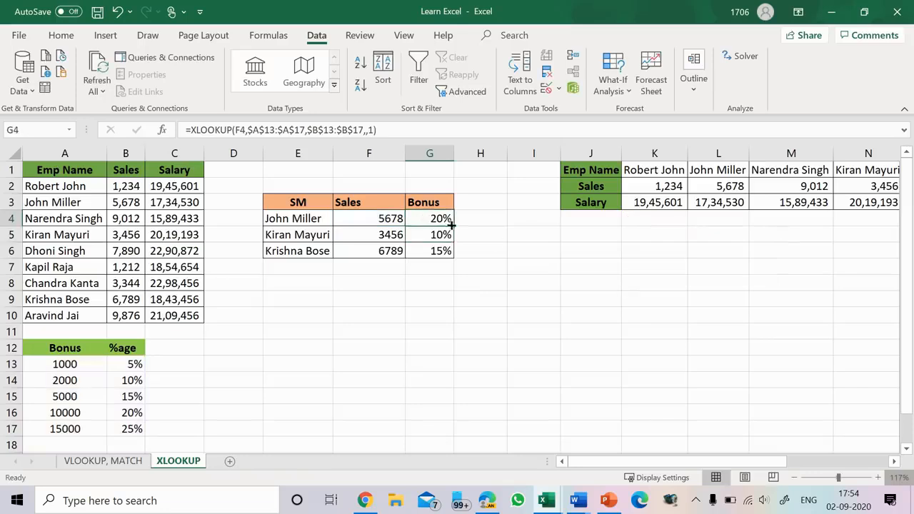
drag(455, 225, 449, 255)
Step: Check the G4 bonus for the F4 sales against the 10000 row of the bonus table
click(429, 222)
click(378, 219)
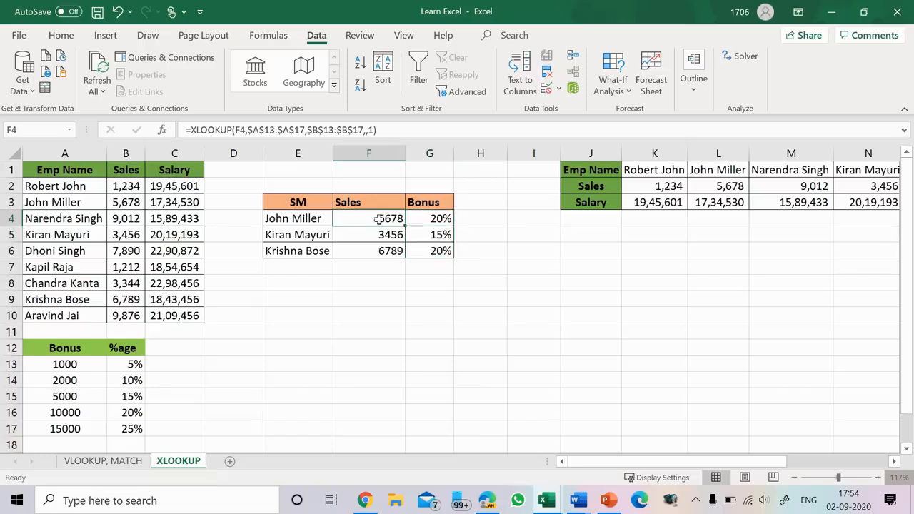
click(74, 411)
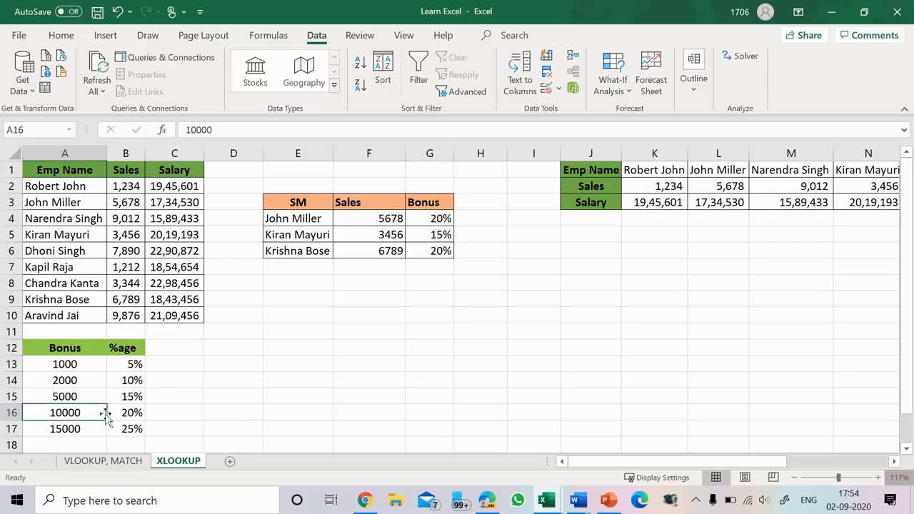
drag(84, 412, 130, 414)
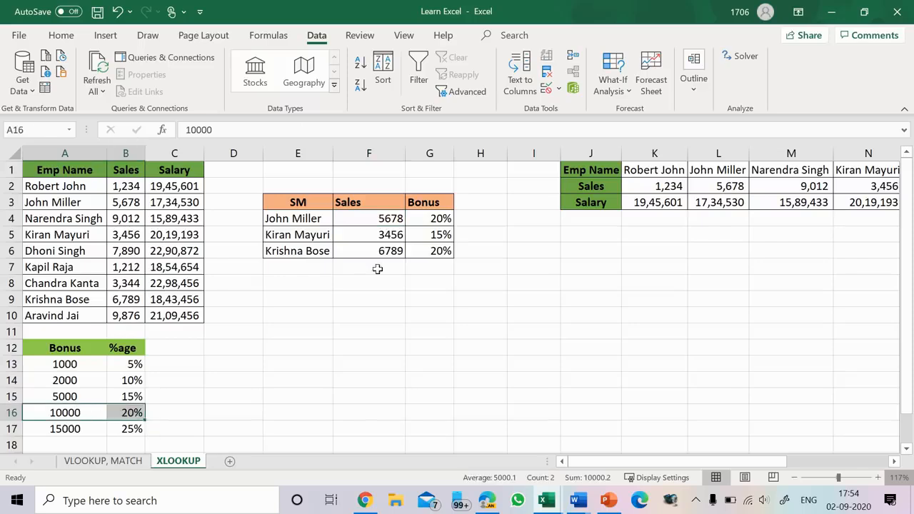
Step: Review the match mode argument in the G4 XLOOKUP formula and leave the formula as it is
click(432, 220)
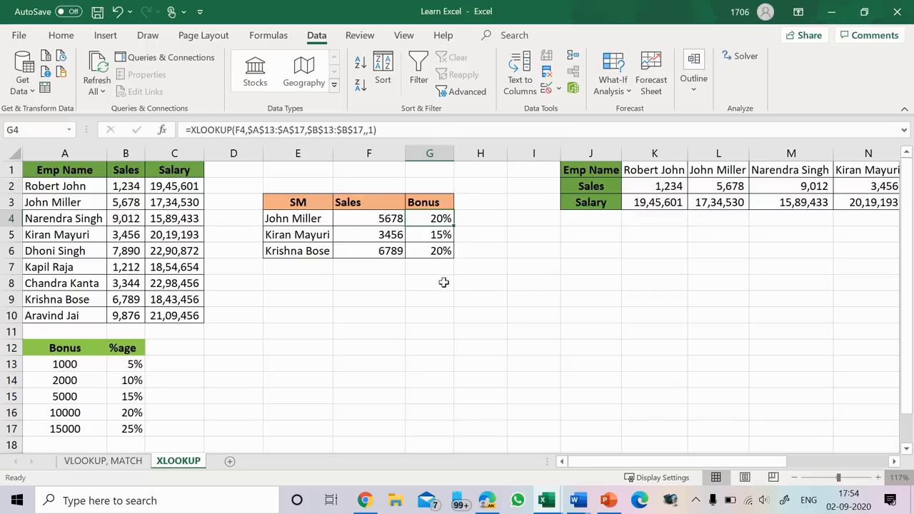
double_click(441, 219)
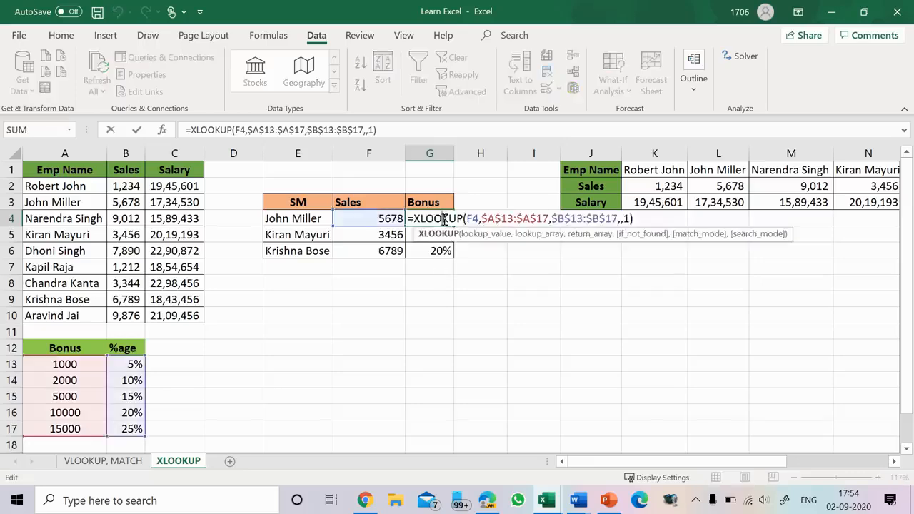
click(625, 218)
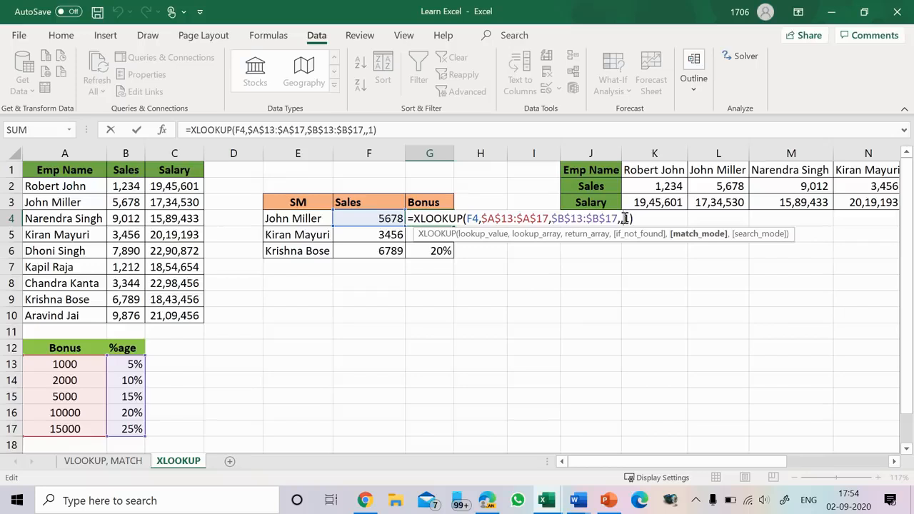
key(ctrl+Return)
click(535, 310)
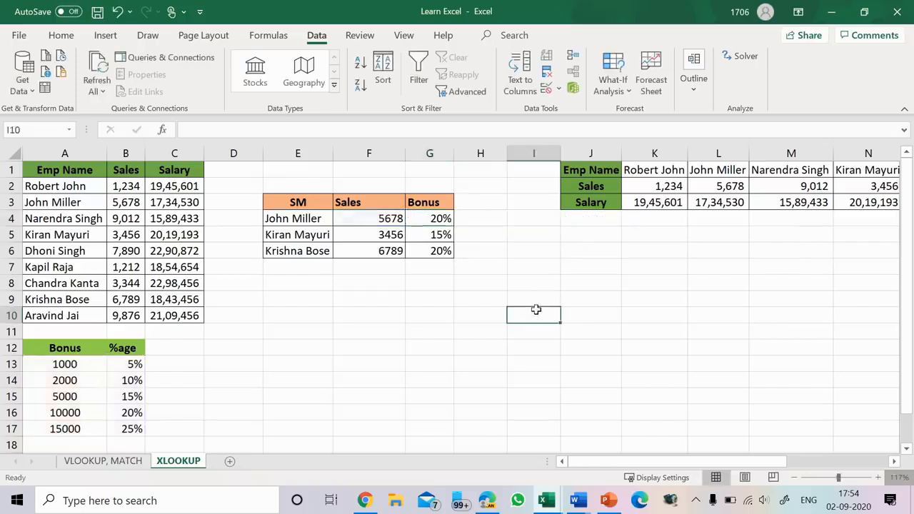
scroll(535, 309, down, 3)
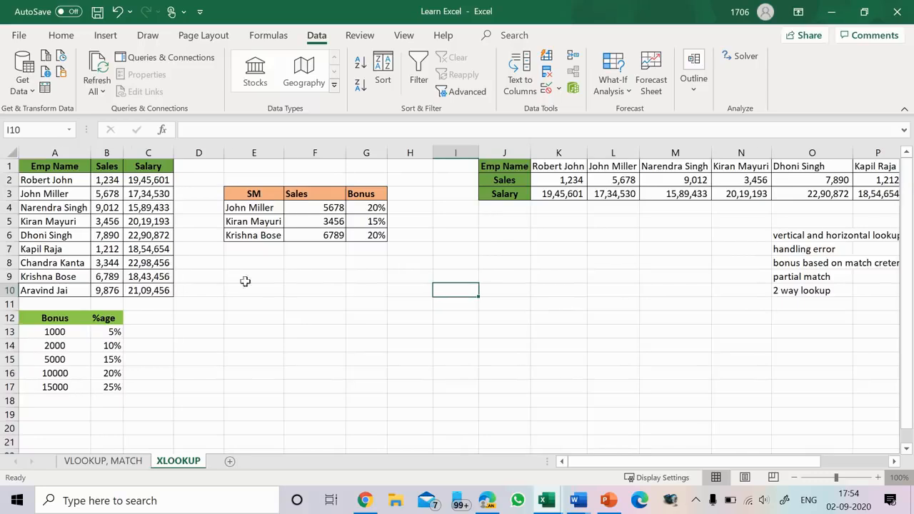
click(263, 207)
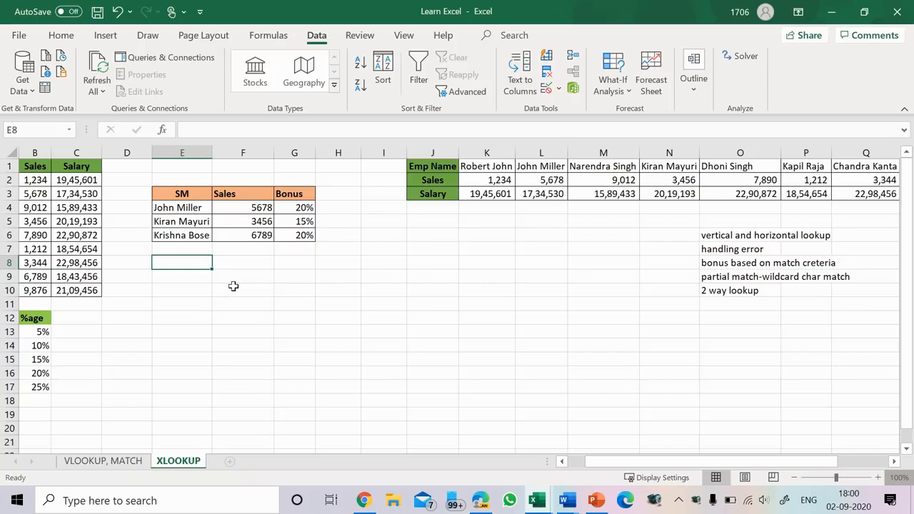
Step: Enter only the surname of the employee listed in A3 into E10 as a partial lookup value
click(196, 289)
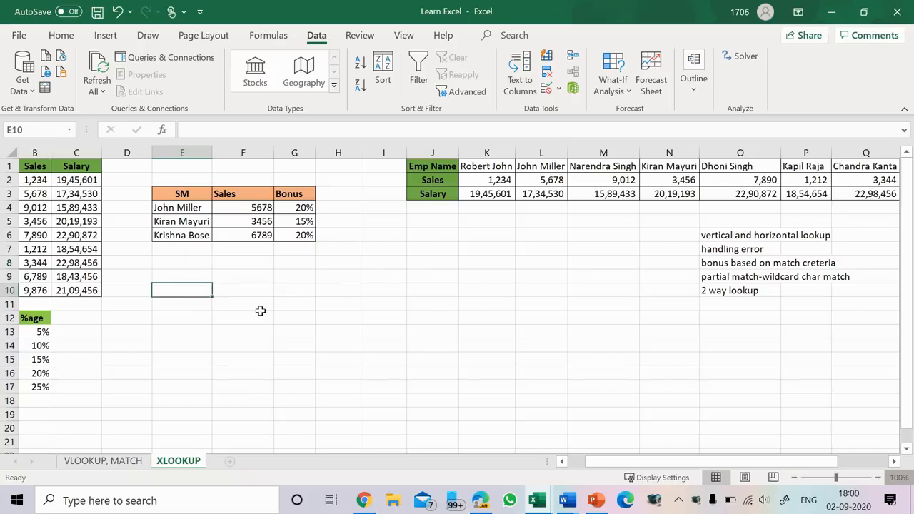
scroll(260, 310, left, 1)
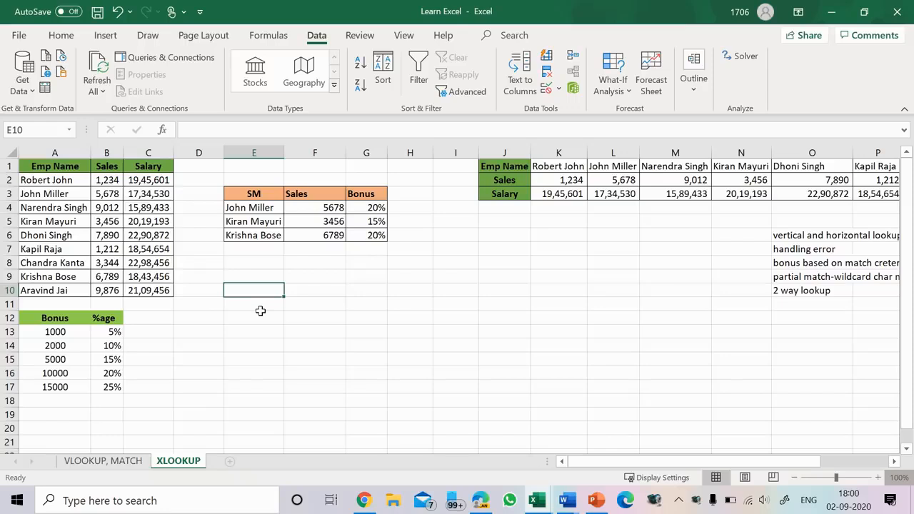
text(Miller)
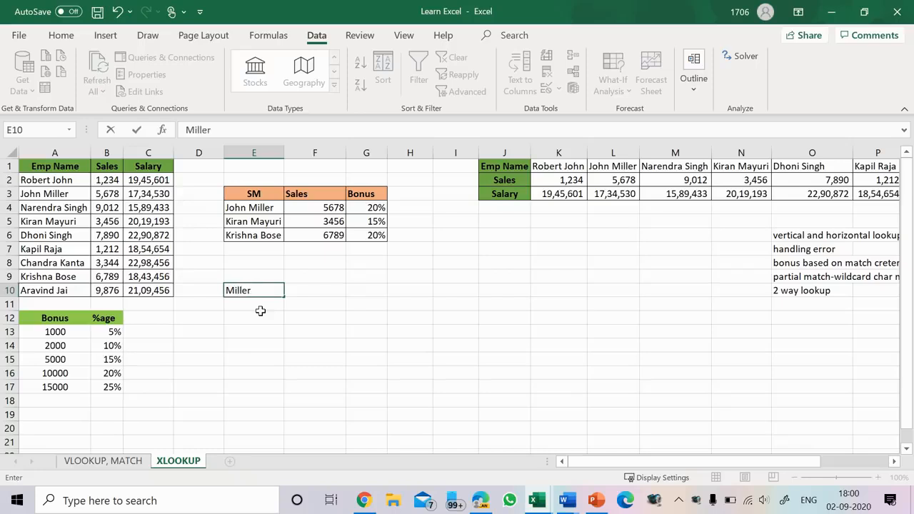
key(Return)
Step: Start an XLOOKUP formula in F10, beside the surname in E10
key(Up)
key(Right)
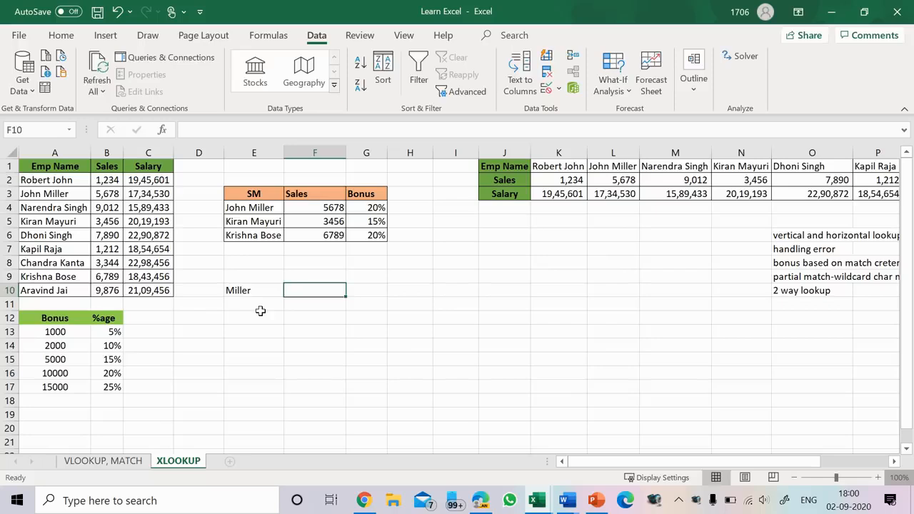
text(=)
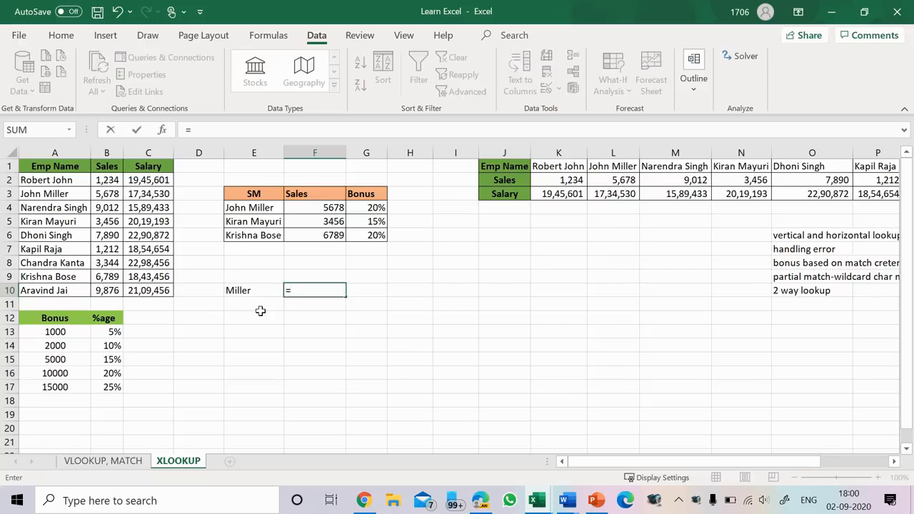
text(xl)
key(Tab)
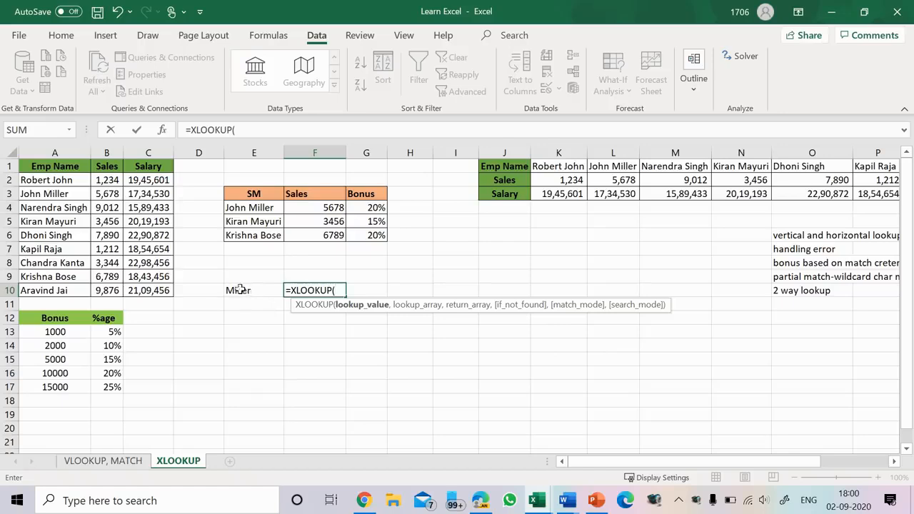
click(240, 288)
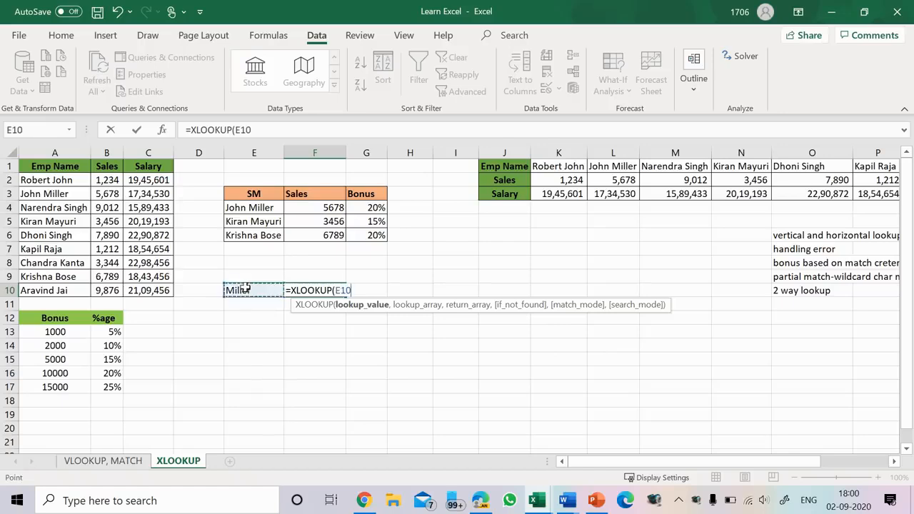
key(BackSpace)
key(BackSpace)
key(BackSpace)
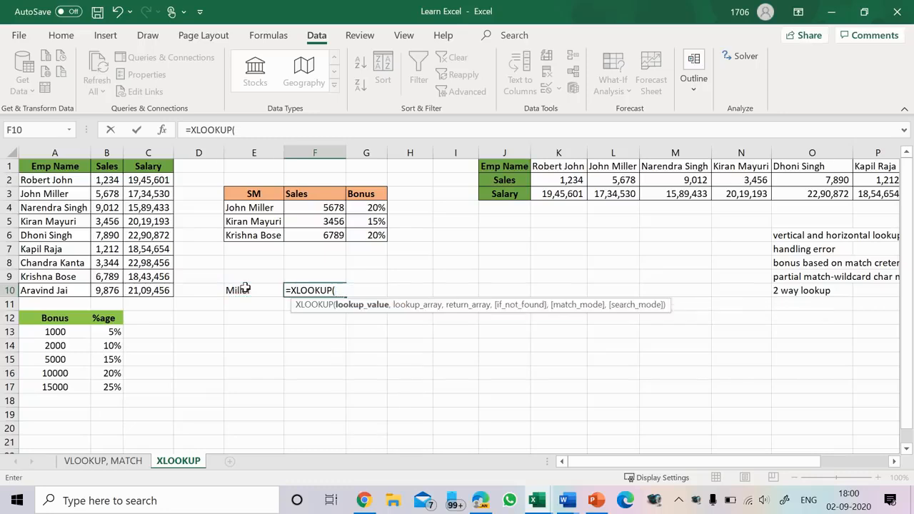
Step: Set the F10 lookup value to "*"&E10 and both the lookup and return arrays to A2:A10, leaving the if_not_found argument empty
text("*"&)
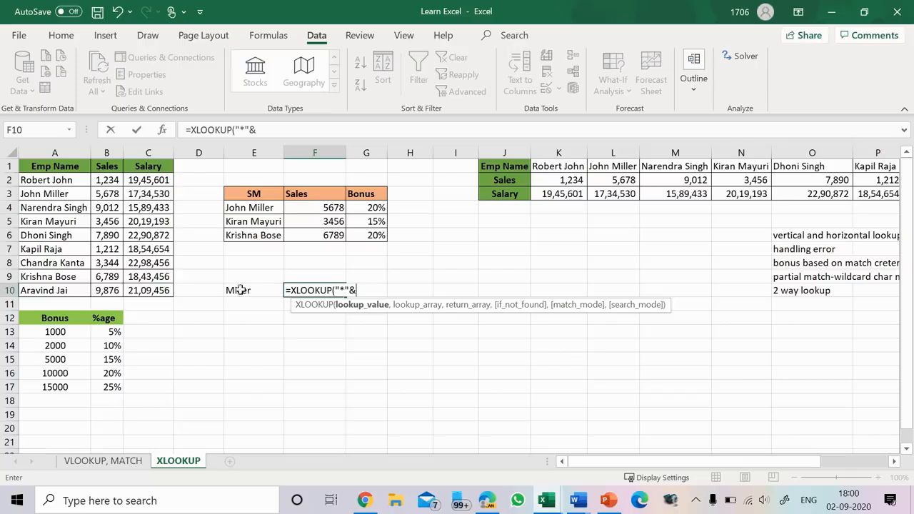
click(242, 290)
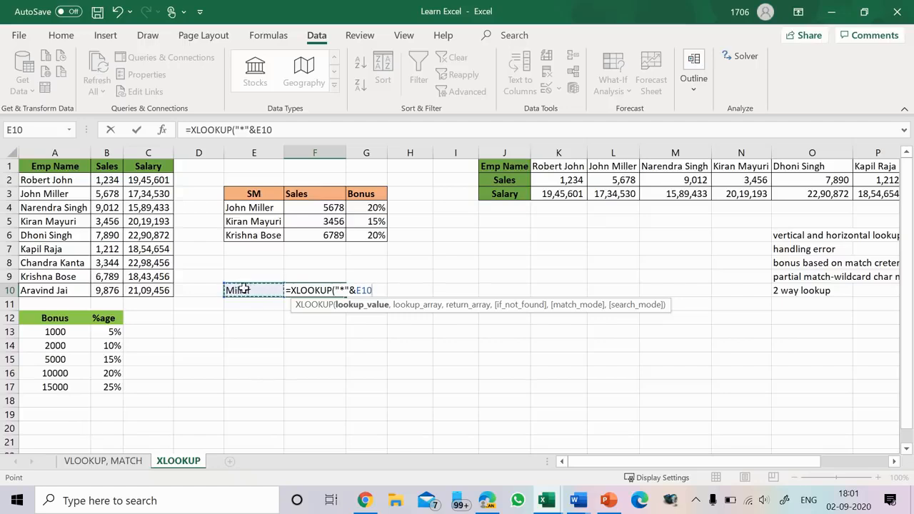
text(,)
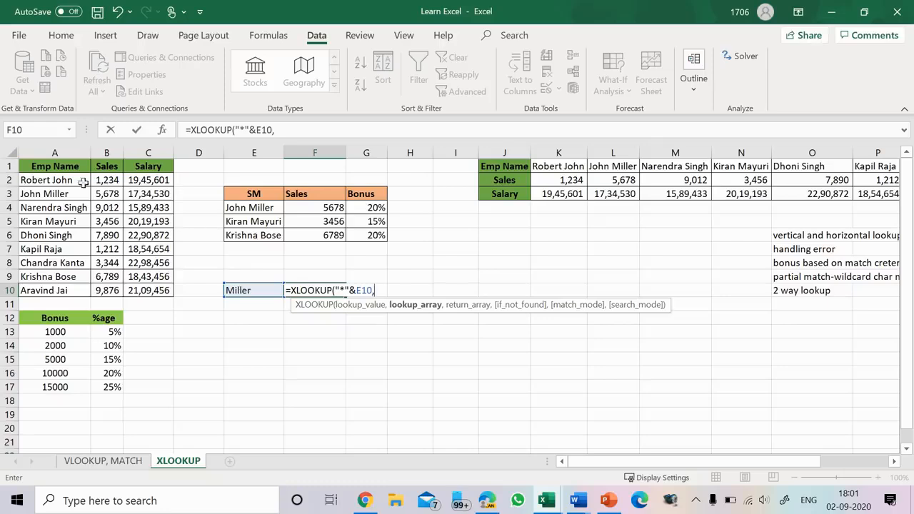
drag(55, 180, 64, 291)
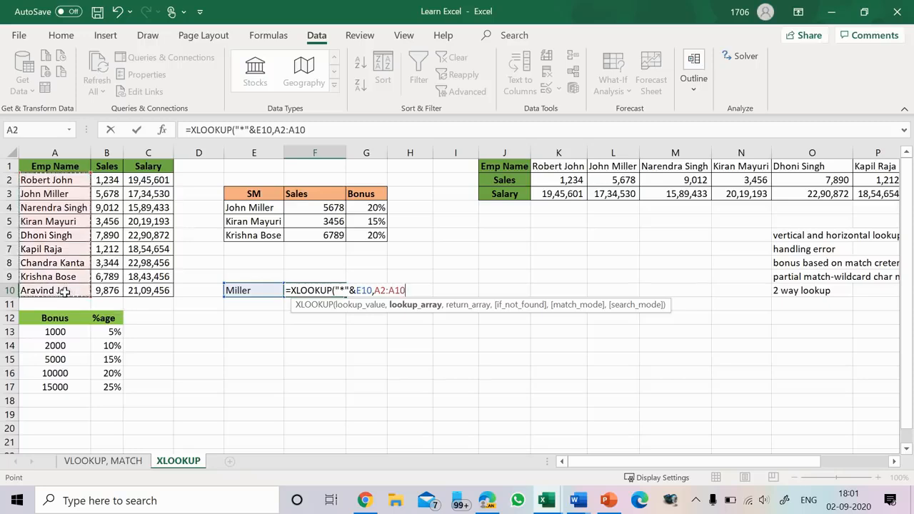
text(,)
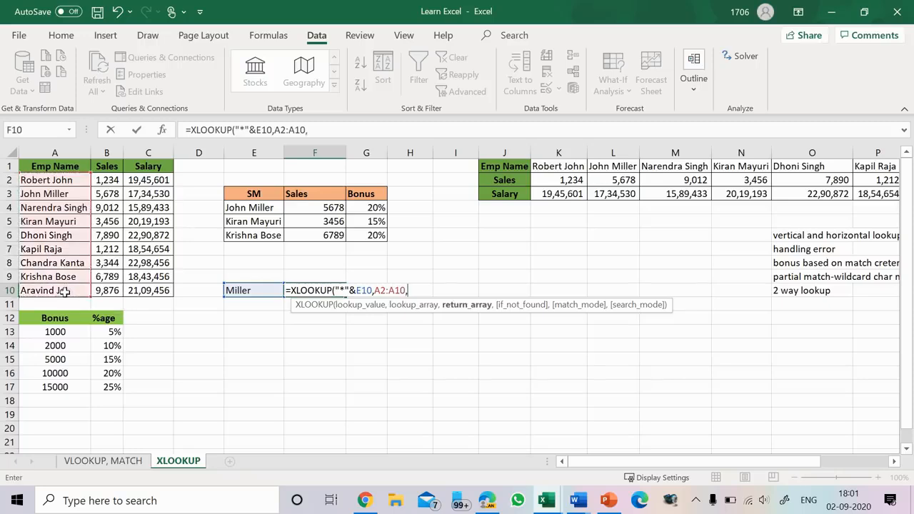
drag(65, 180, 66, 291)
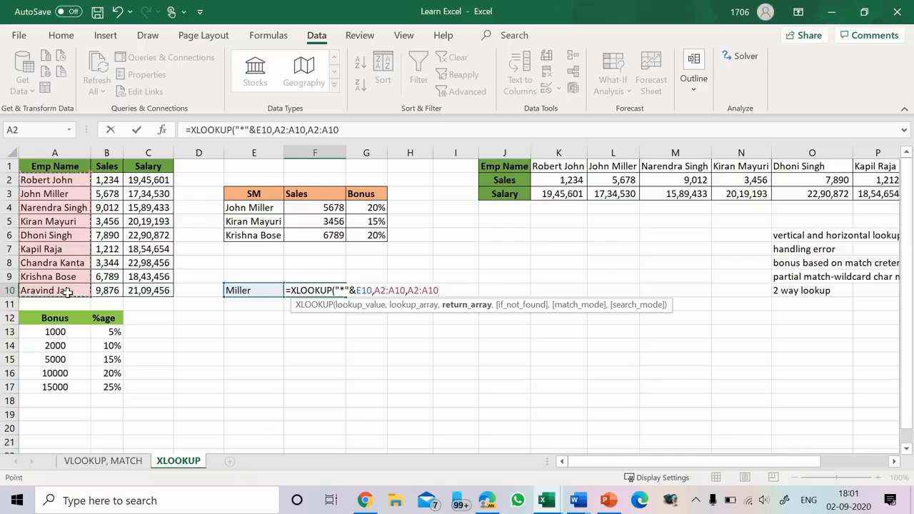
text(,)
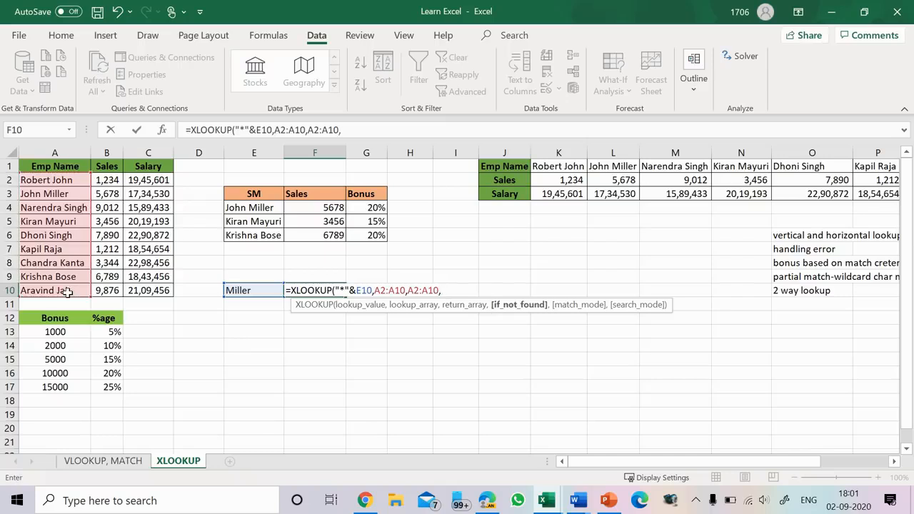
text(,)
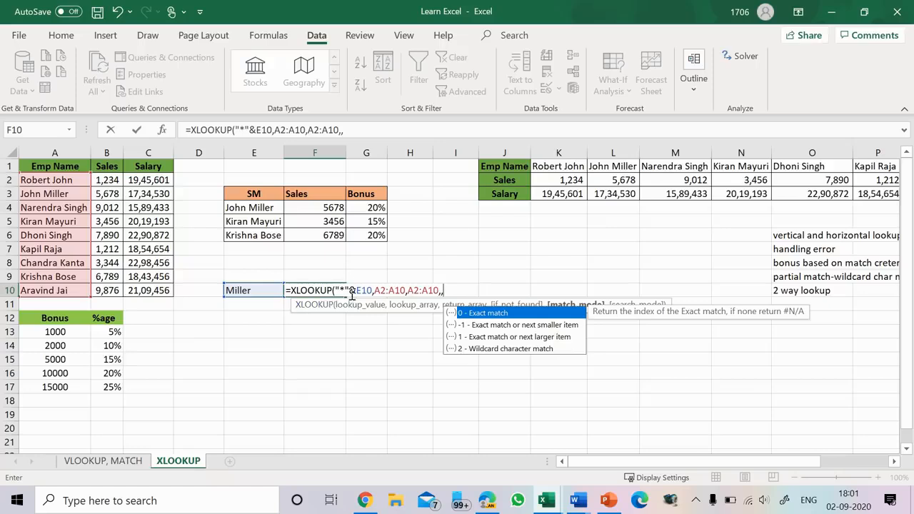
Step: Set the match mode in the F10 formula to 2 for wildcard character match and complete the formula
drag(351, 293, 434, 348)
key(Right)
key(Right)
key(Right)
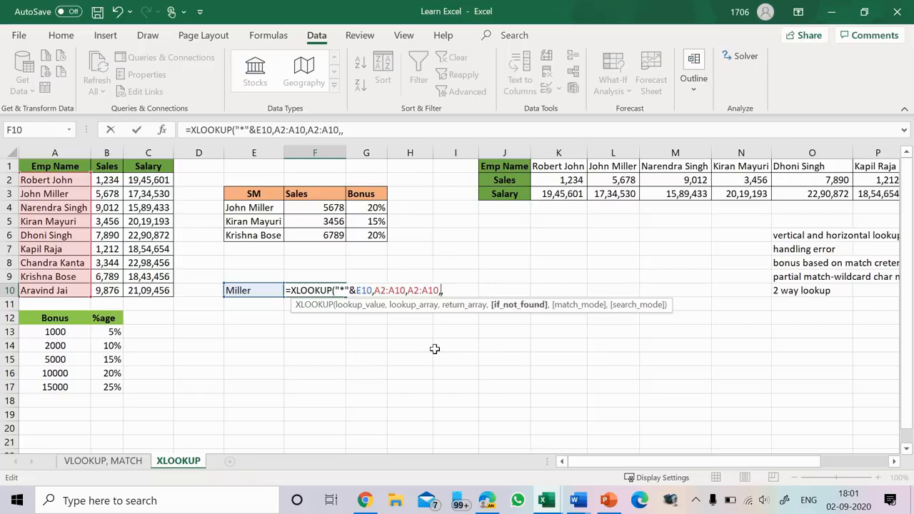
text(2)
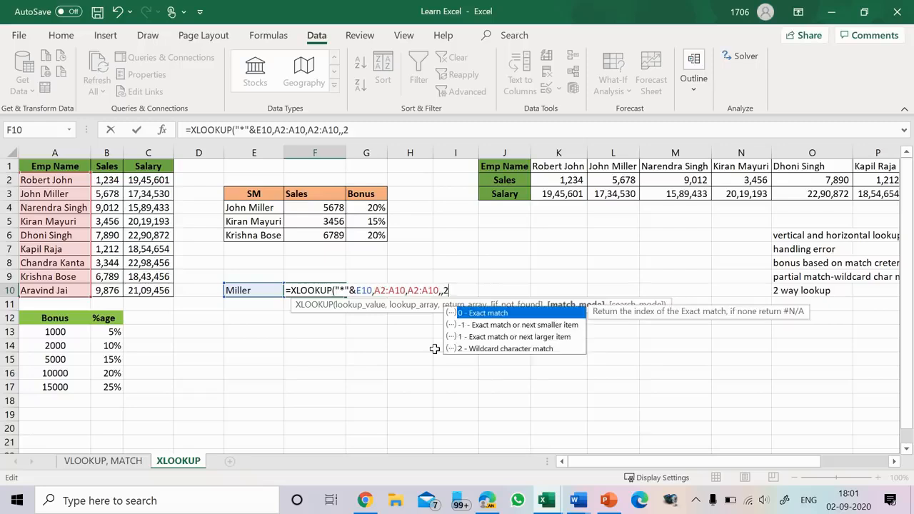
text())
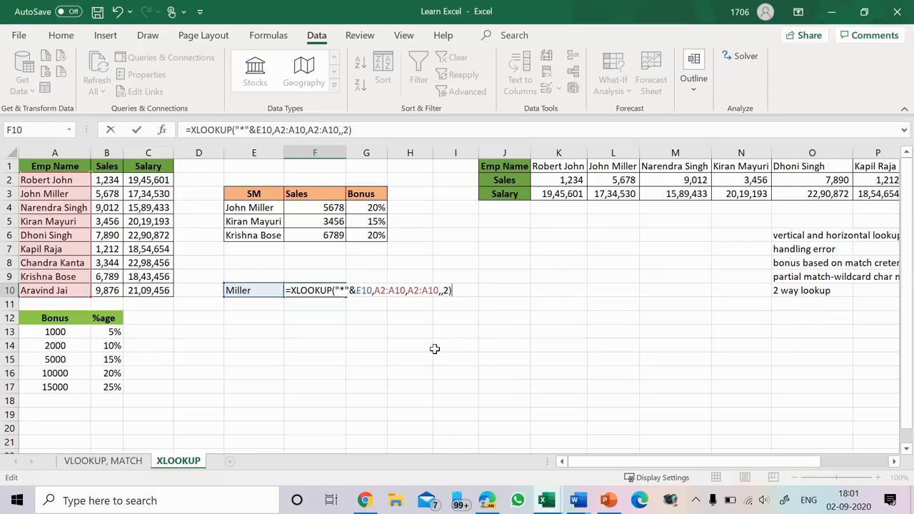
key(Return)
key(Up)
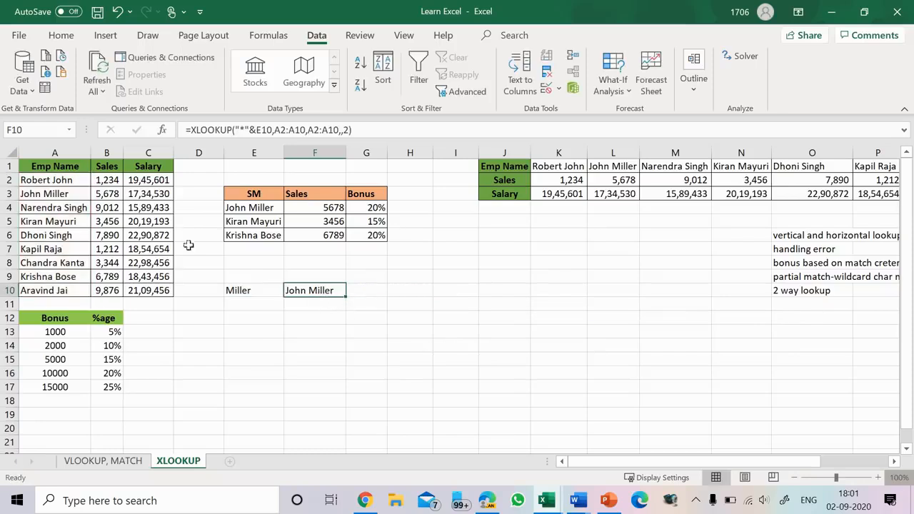
Step: Compare the F10 result with A3, and replace the E10 surname with the one shared by the employees in A4 and A6
click(54, 193)
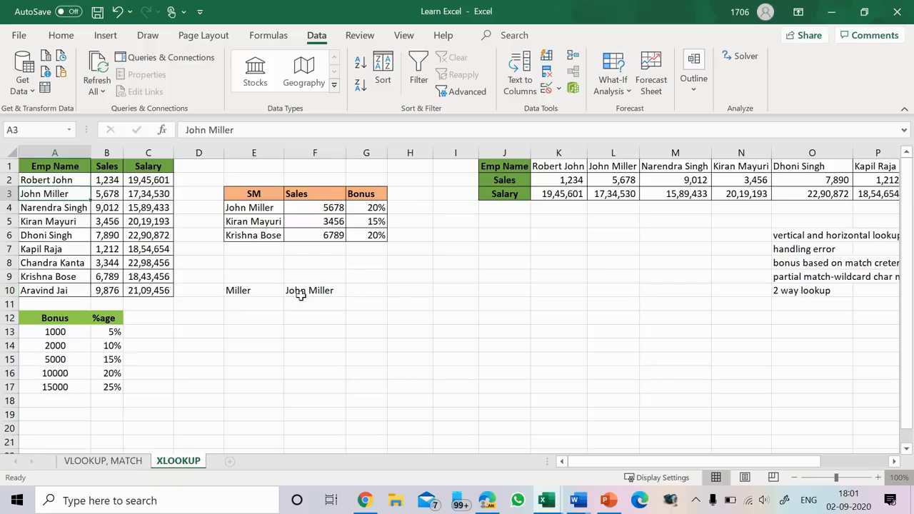
click(265, 293)
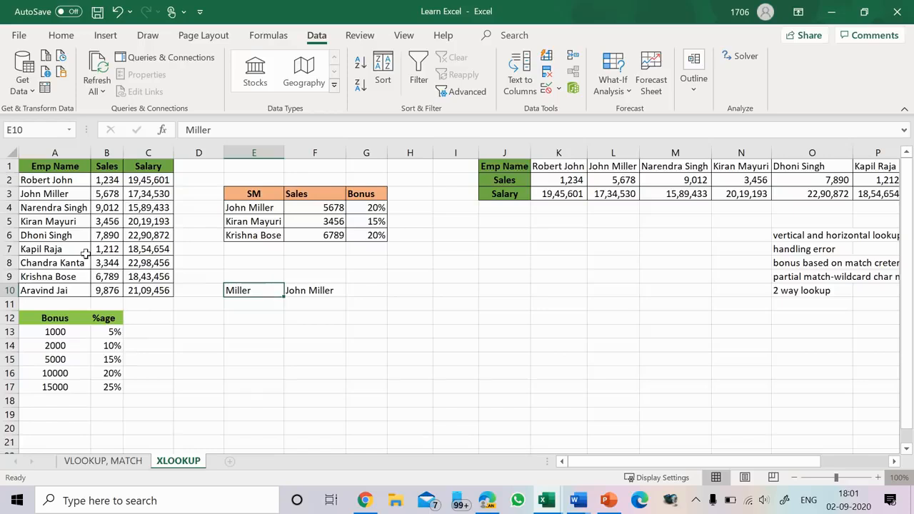
click(34, 234)
click(259, 291)
text(Singh)
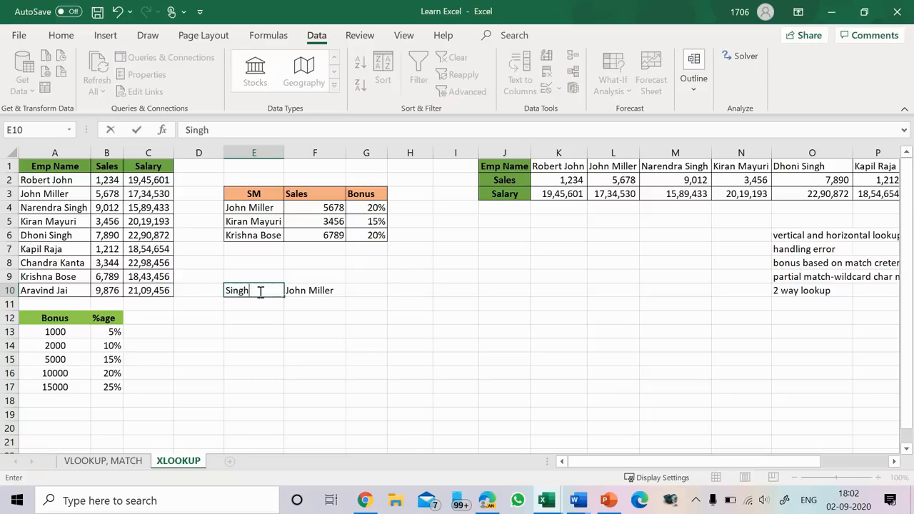
key(Return)
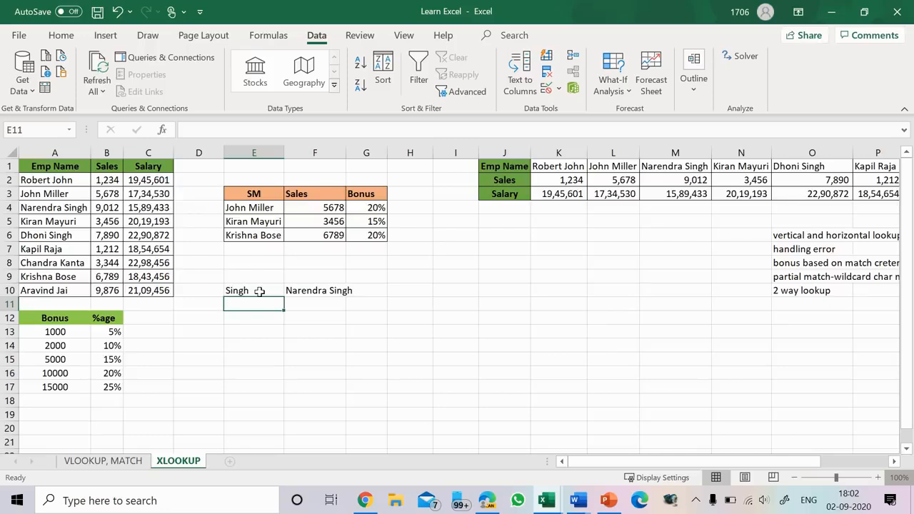
Step: Check the F10 match against A4, and replace the E10 entry with the surname of the employee in A9
click(259, 292)
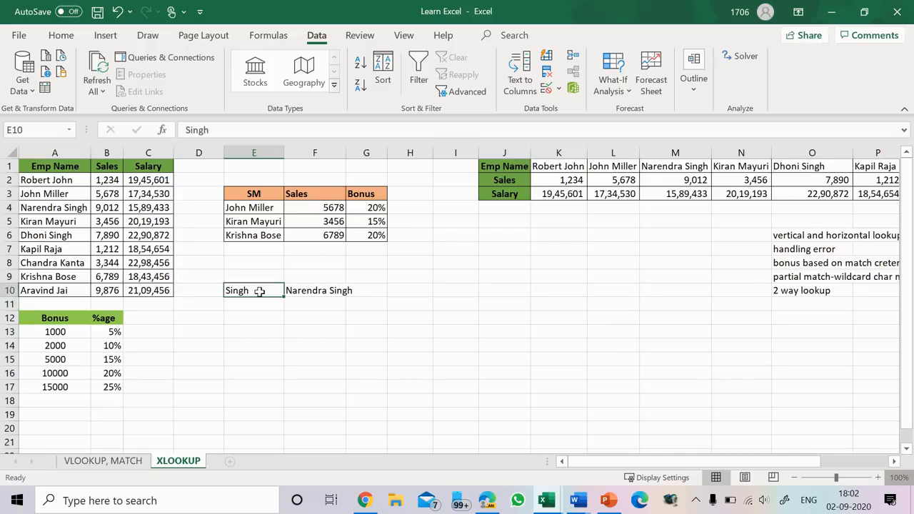
click(72, 207)
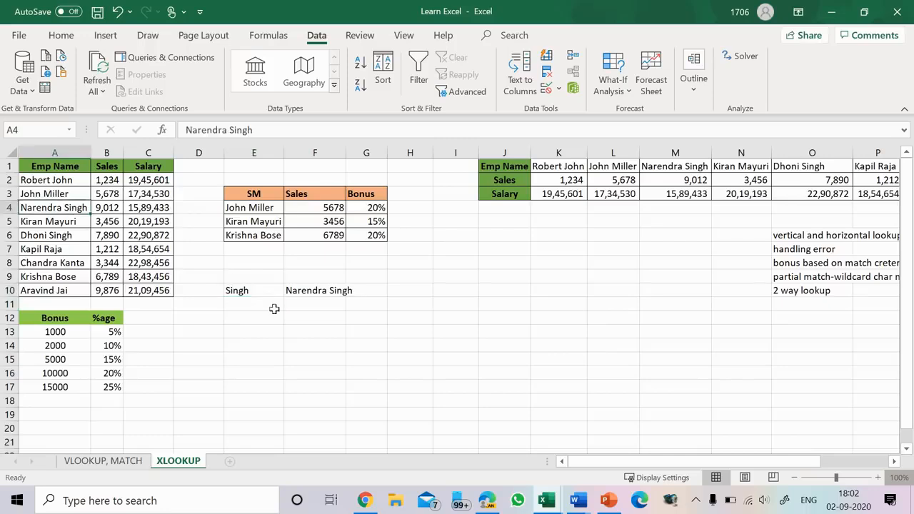
click(256, 287)
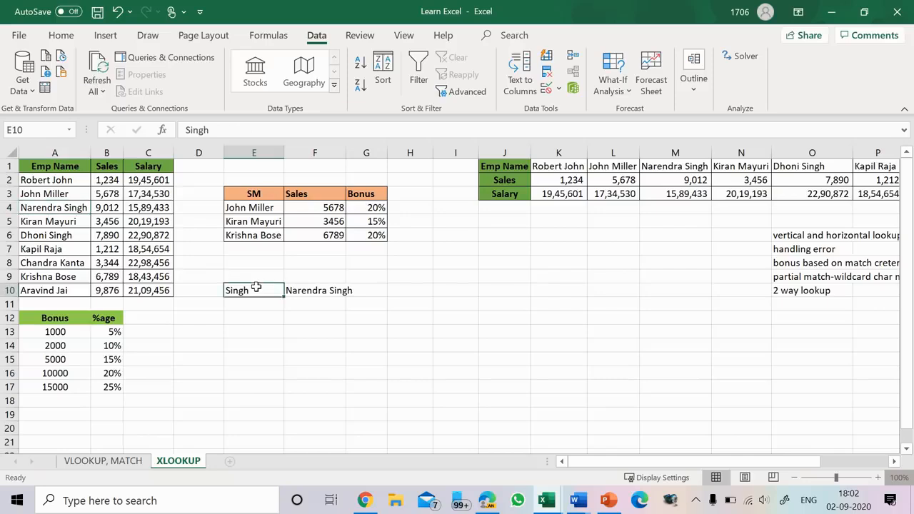
text(Bose)
key(Return)
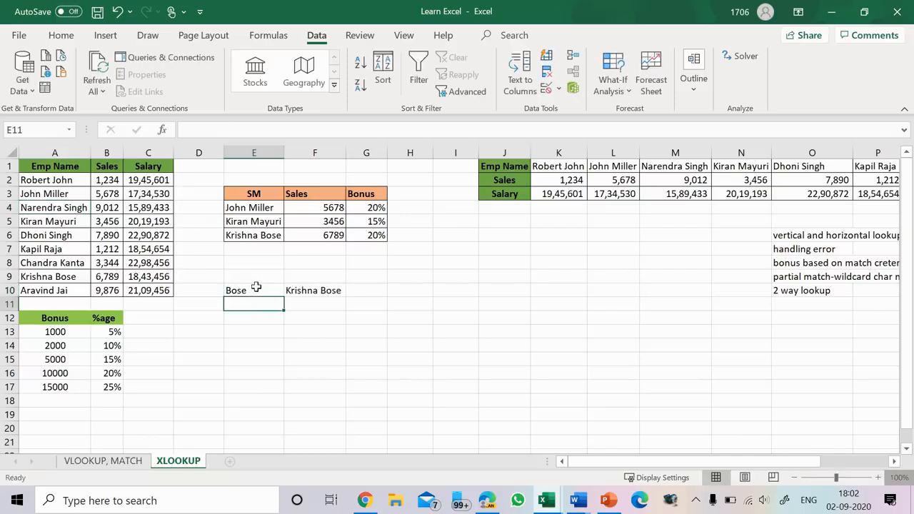
Step: Check the match against A9, and replace the E10 entry with the last name of the employee in A10
click(70, 275)
click(234, 289)
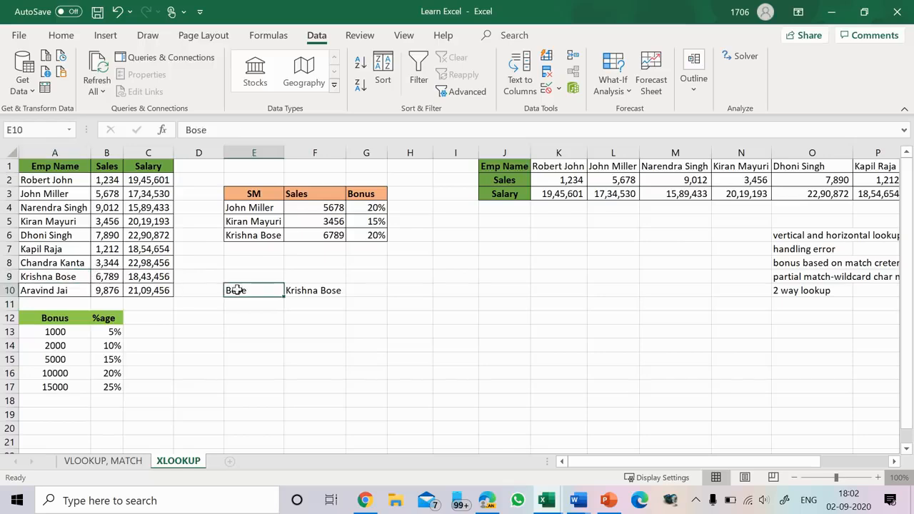
text(Jai)
key(Return)
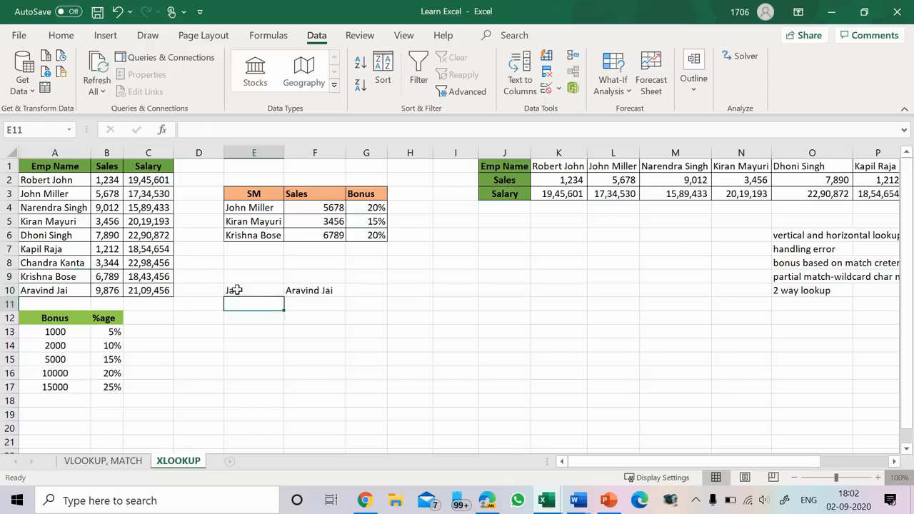
Step: Clear the partial-match example from cells E10:F10
click(253, 289)
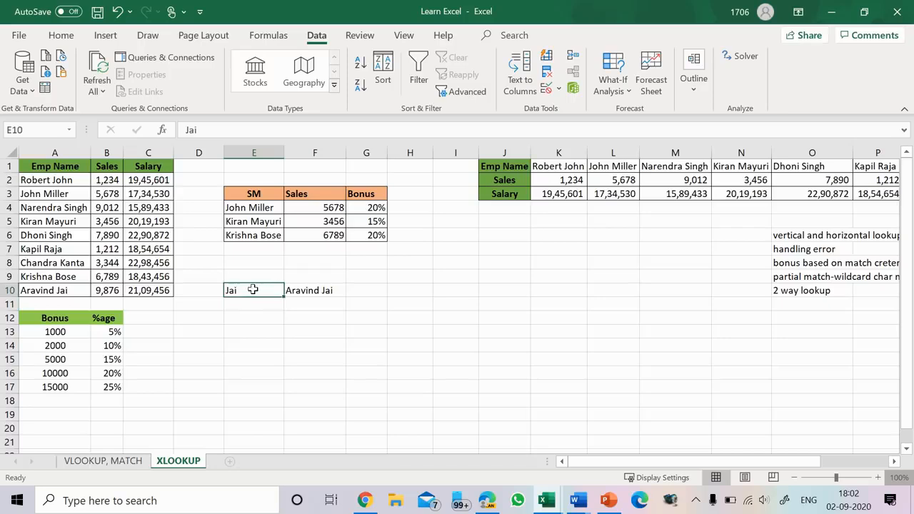
scroll(253, 289, right, 1)
shift+click(310, 293)
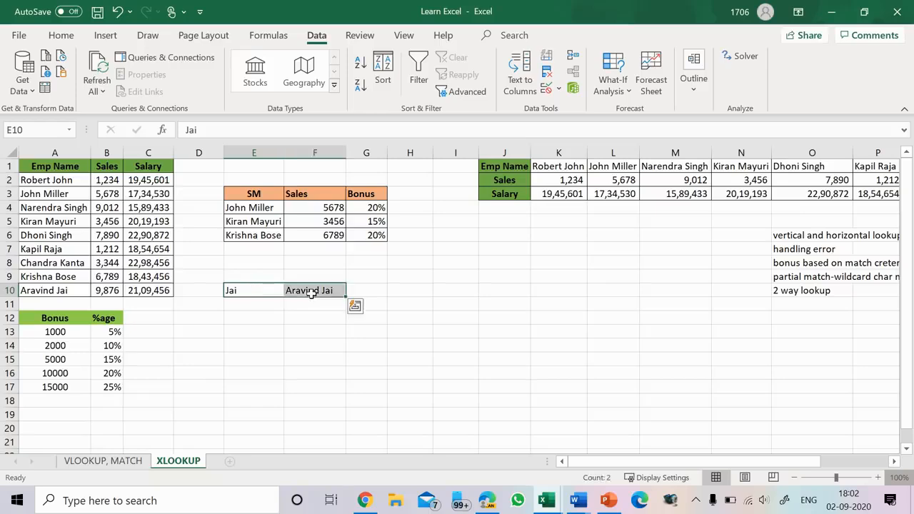
key(Delete)
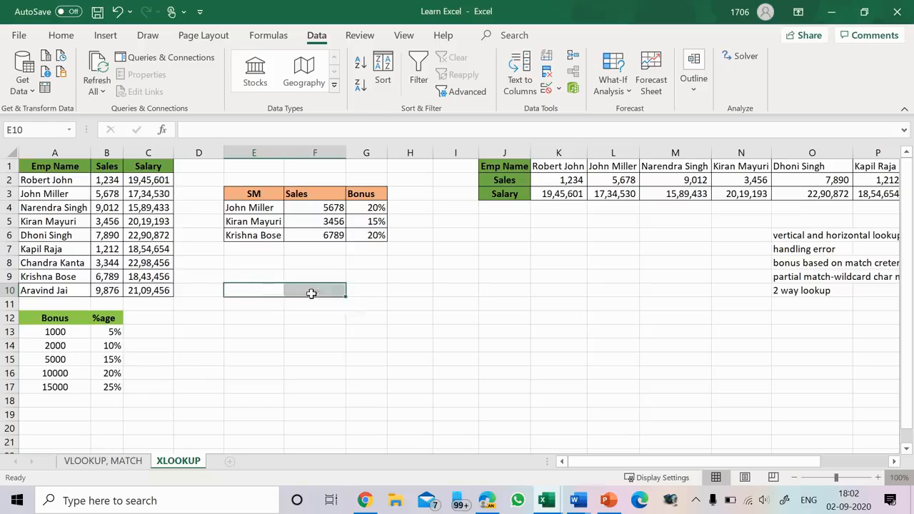
click(271, 288)
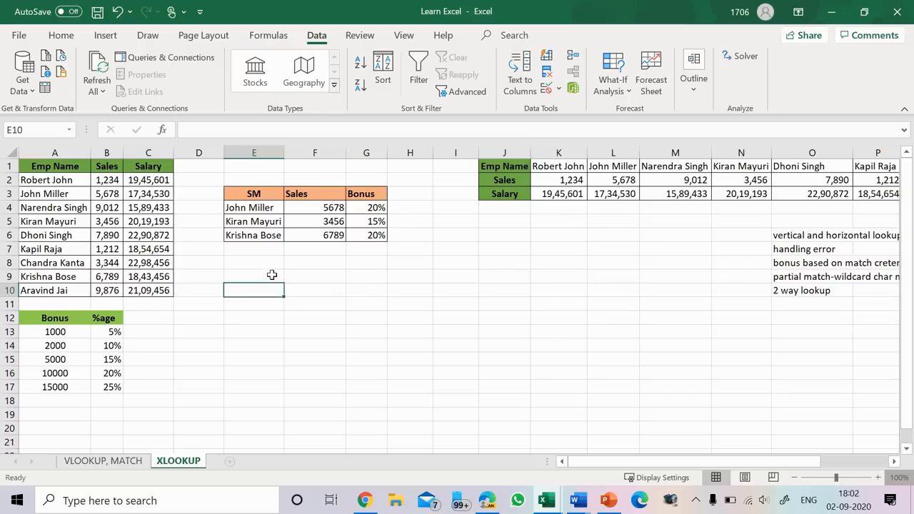
click(272, 275)
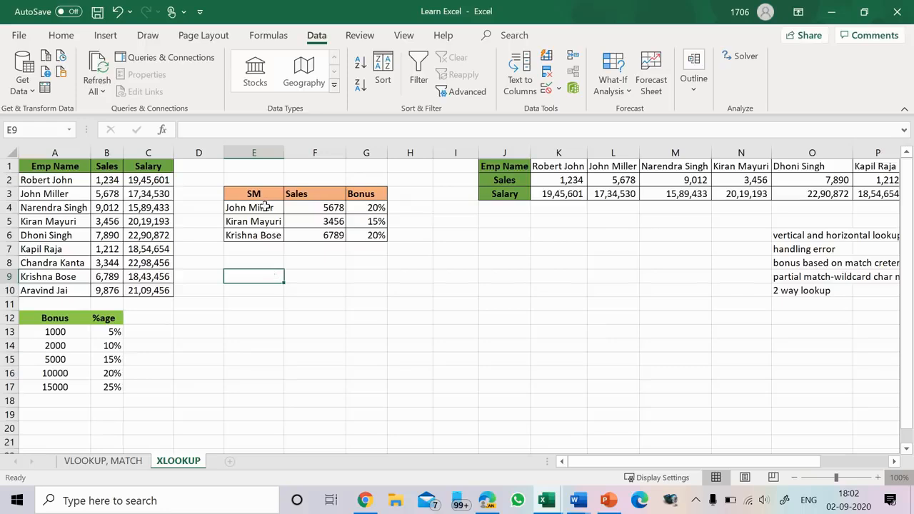
Step: Review the Emp Name, Sales and Salary headers and the employee names in A2:A10 as the two lookup dimensions
click(66, 167)
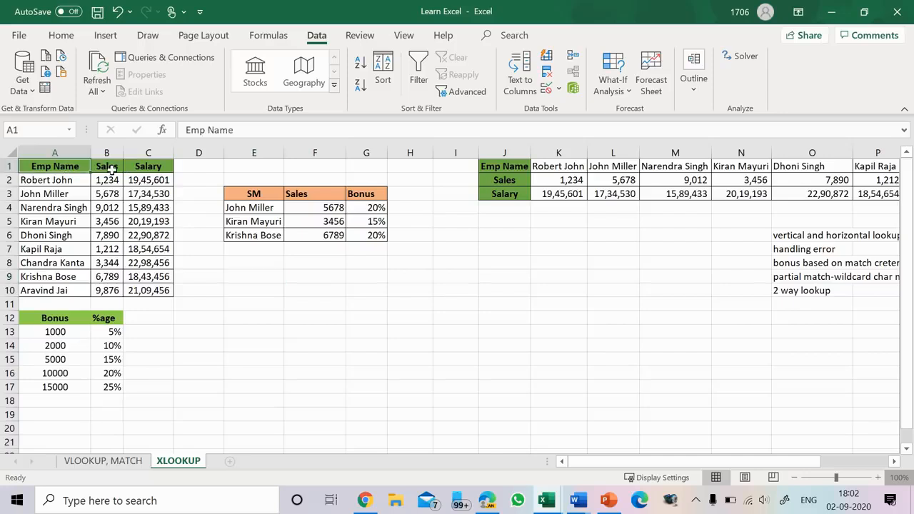
drag(112, 168, 143, 171)
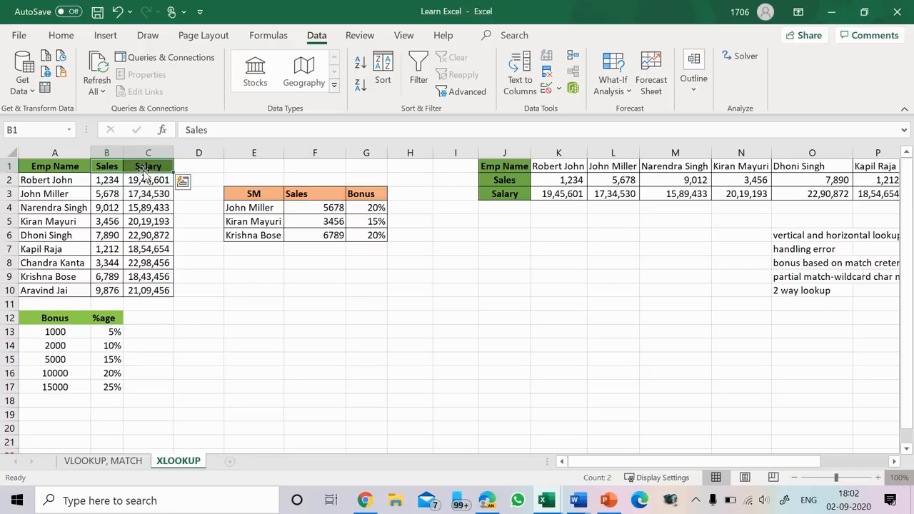
click(256, 273)
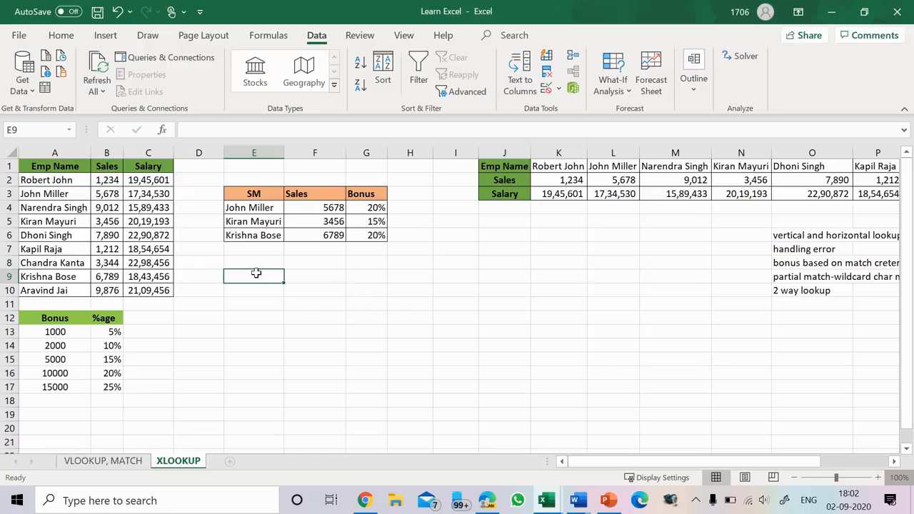
click(72, 185)
drag(71, 185, 77, 288)
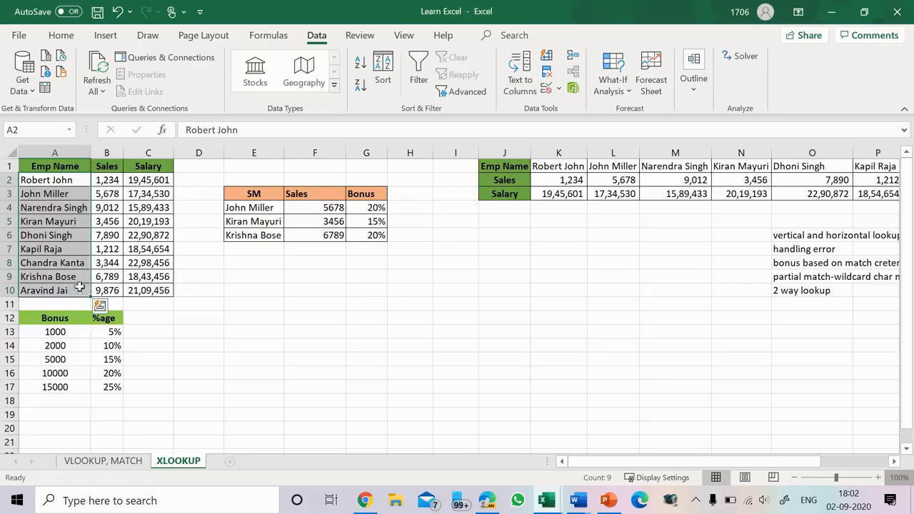
Step: Add a list validation dropdown to E9 sourced from A2:A10, and choose the employee listed in A2
click(253, 274)
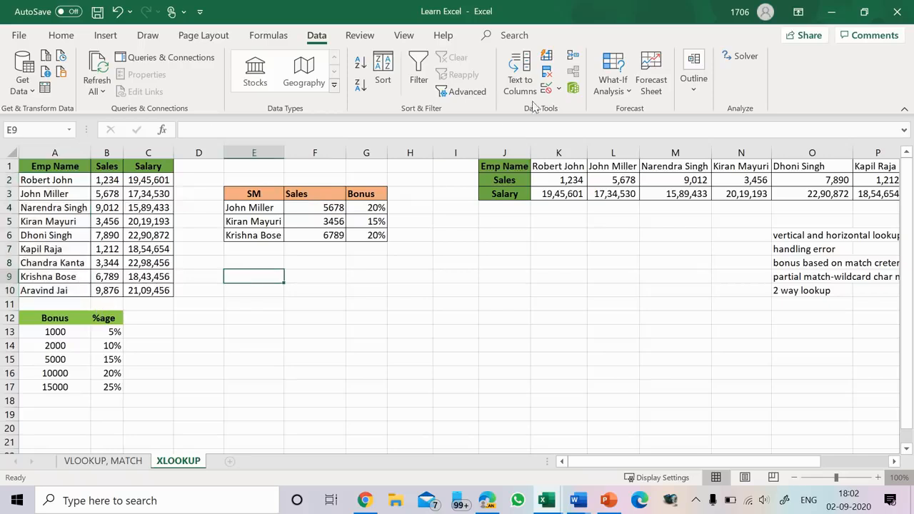
click(558, 89)
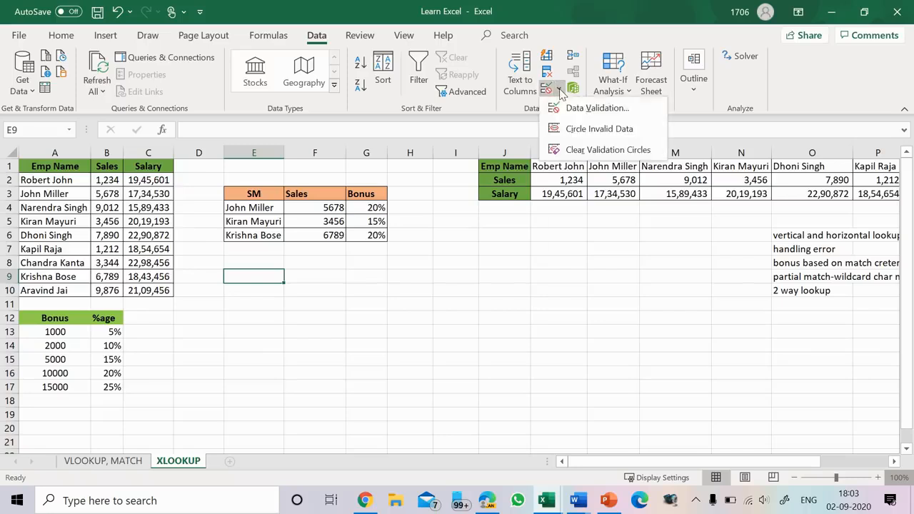
click(583, 116)
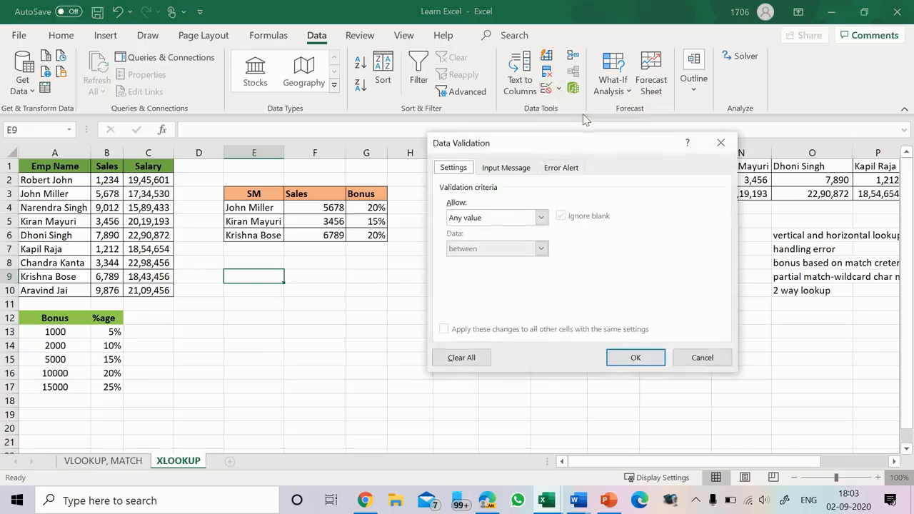
click(540, 218)
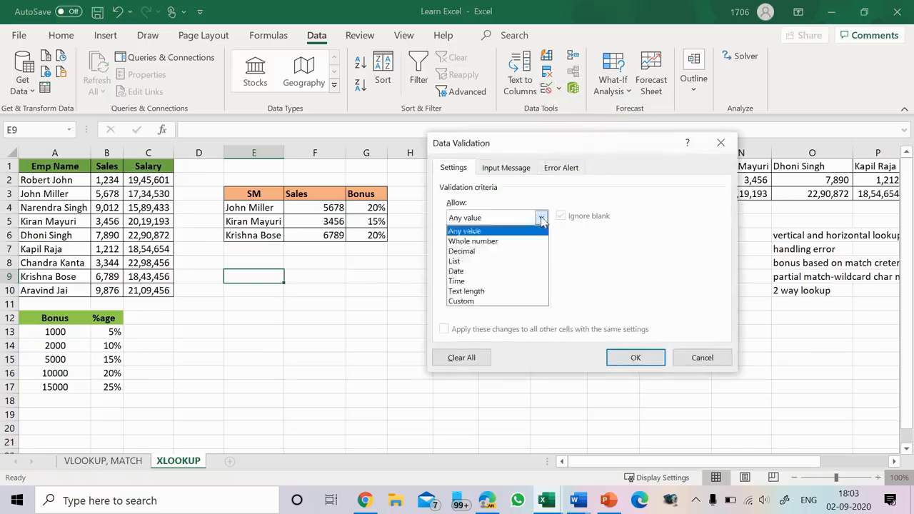
click(484, 261)
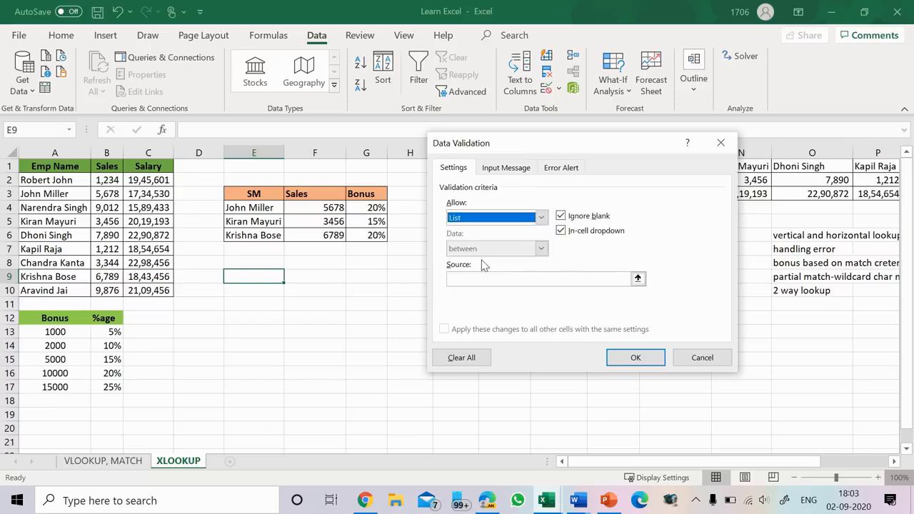
click(637, 277)
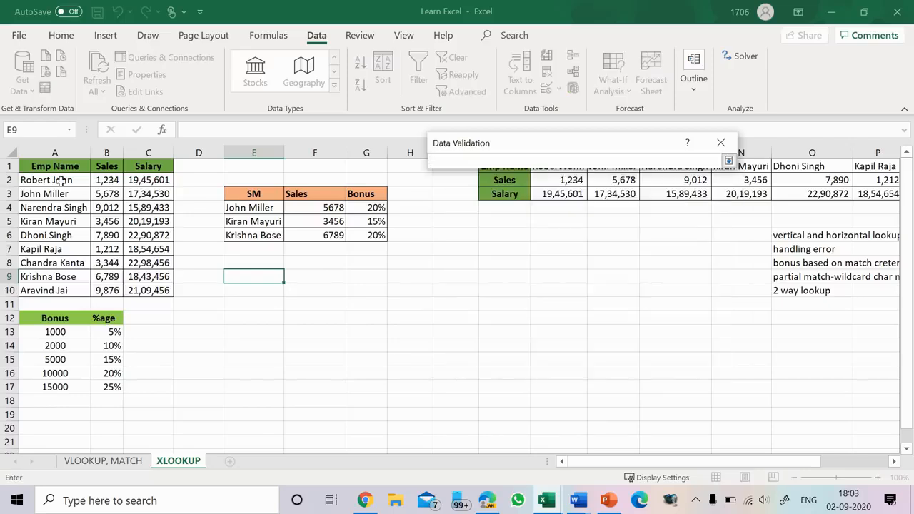
drag(63, 179, 58, 289)
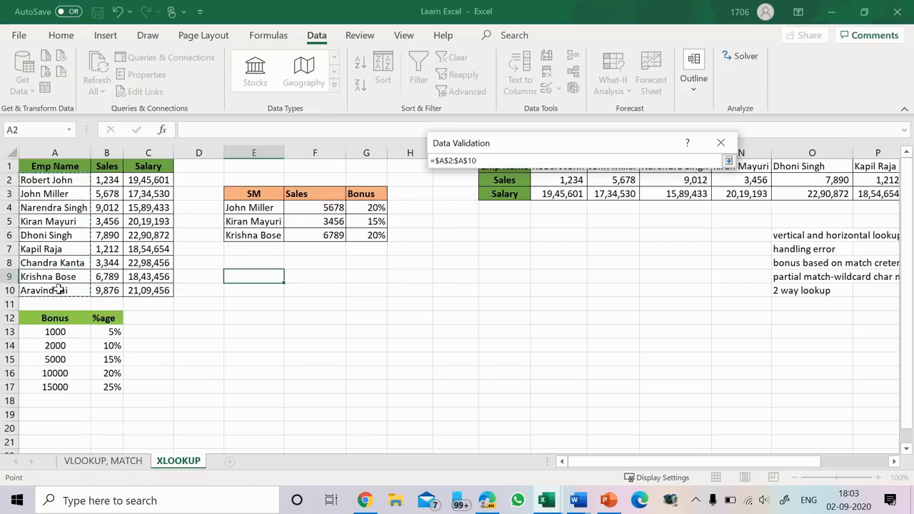
key(Return)
key(Return)
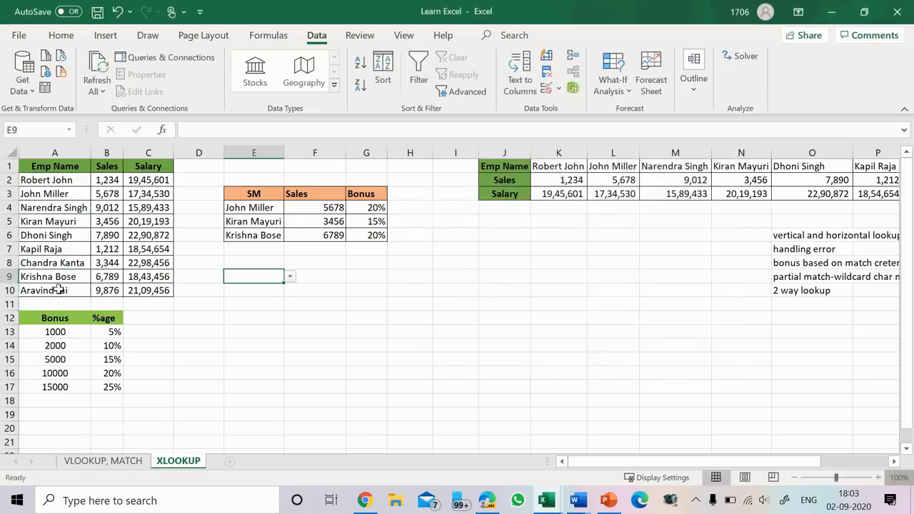
click(290, 277)
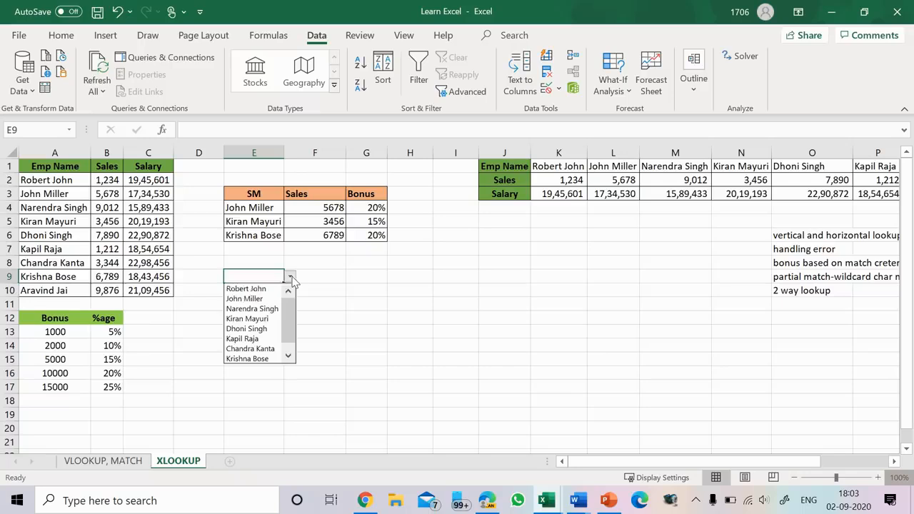
click(264, 289)
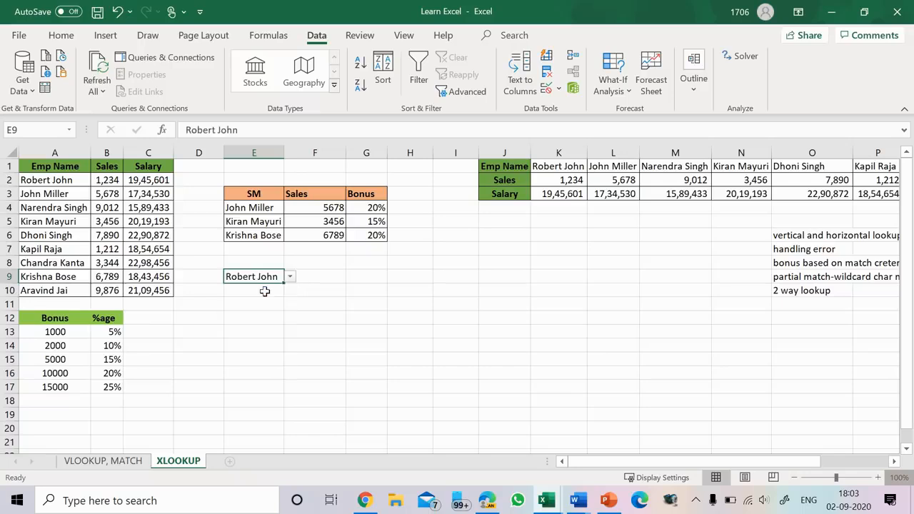
Step: Add a list validation dropdown to E10 sourced from the headers in B1:C1, and choose Sales
click(256, 291)
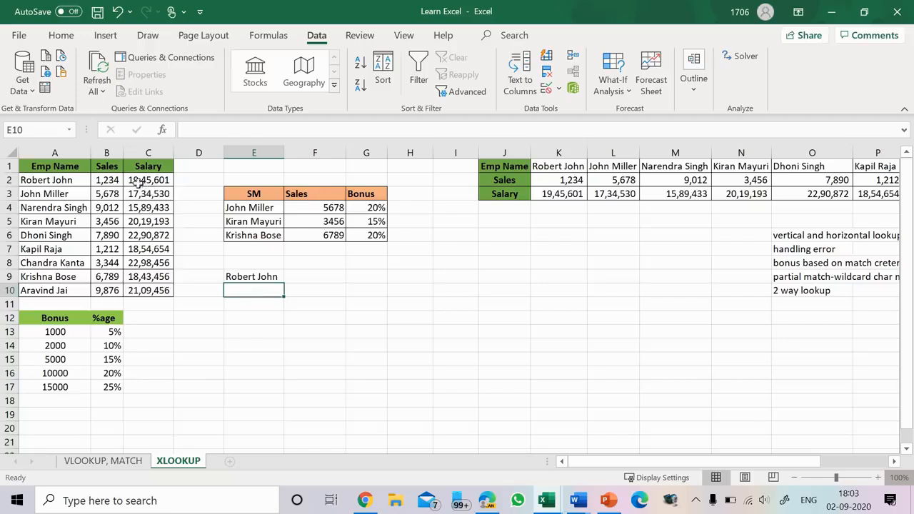
drag(106, 163, 143, 167)
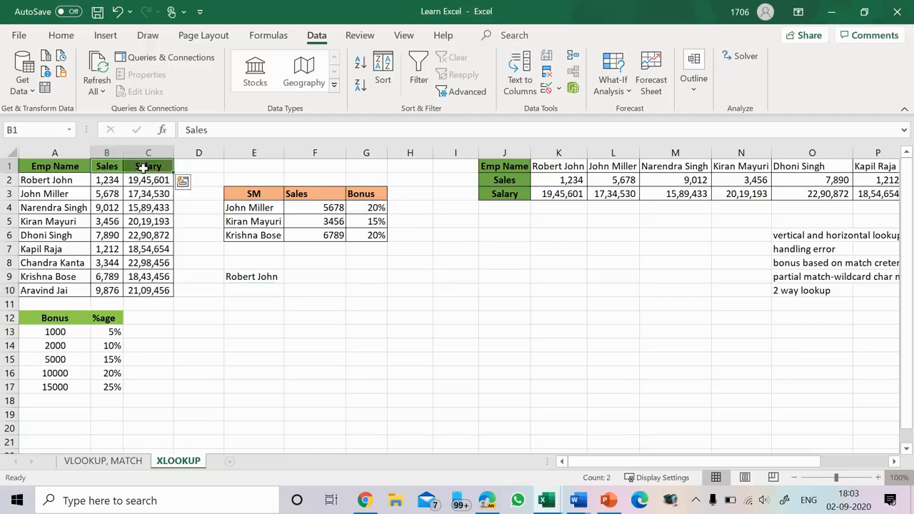
click(248, 289)
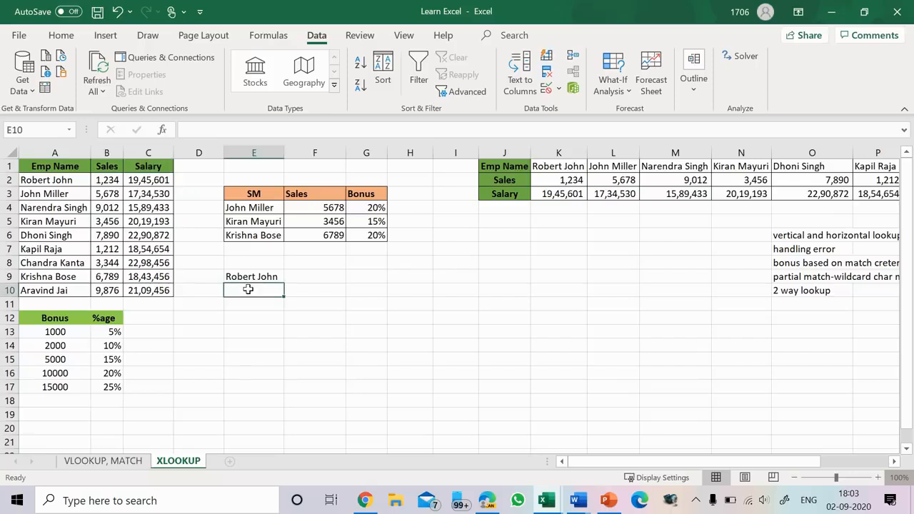
click(559, 89)
click(573, 107)
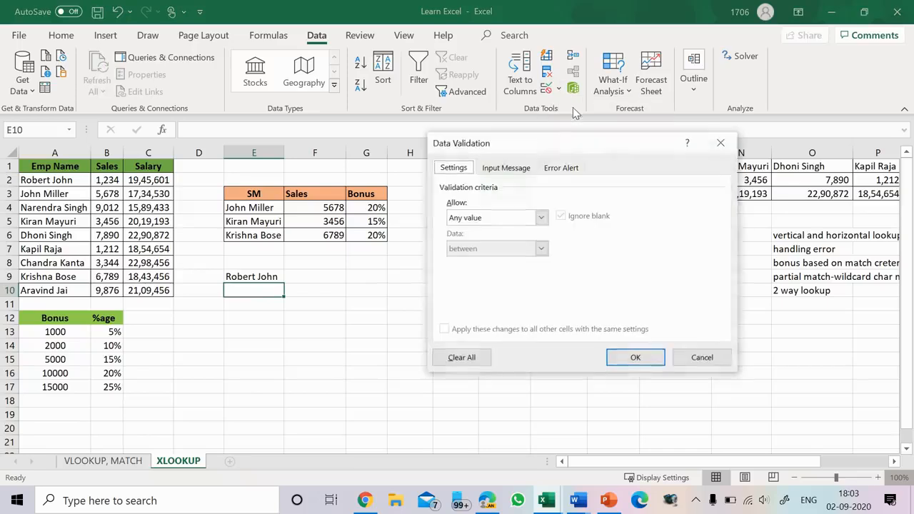
click(540, 217)
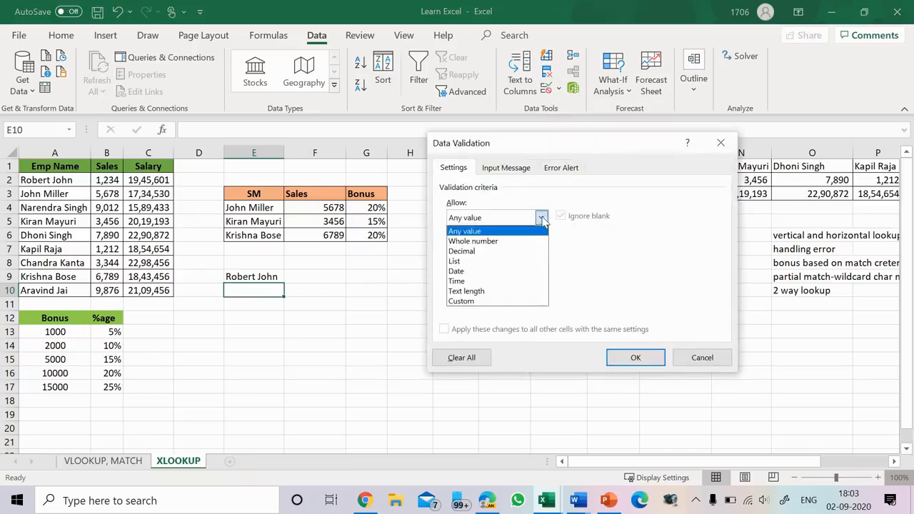
click(507, 266)
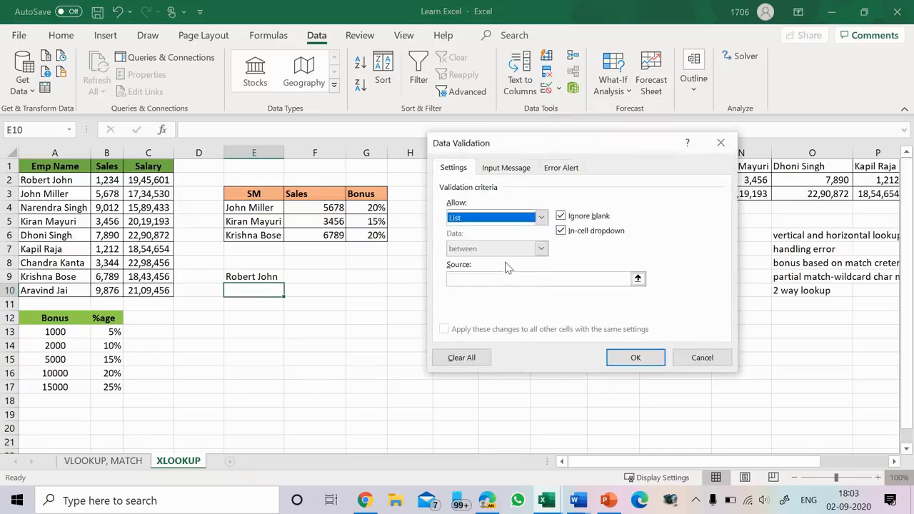
click(633, 280)
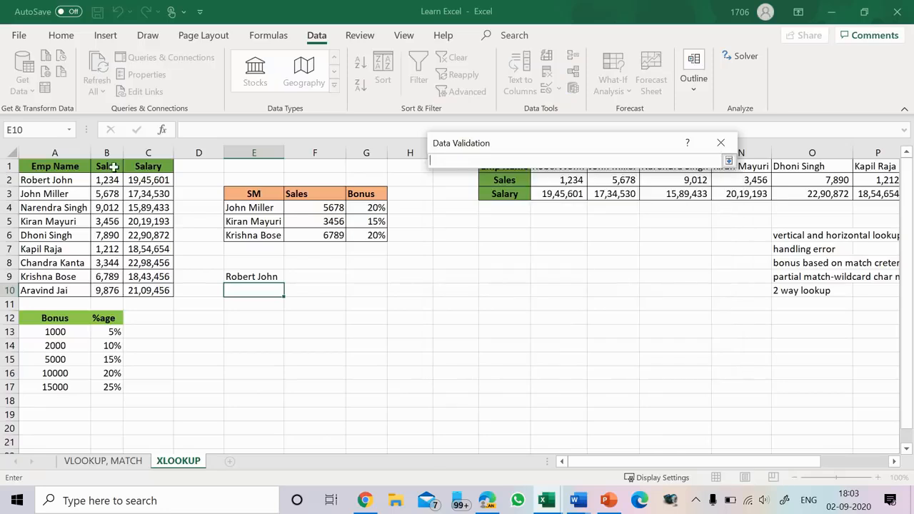
drag(114, 166, 158, 170)
key(Return)
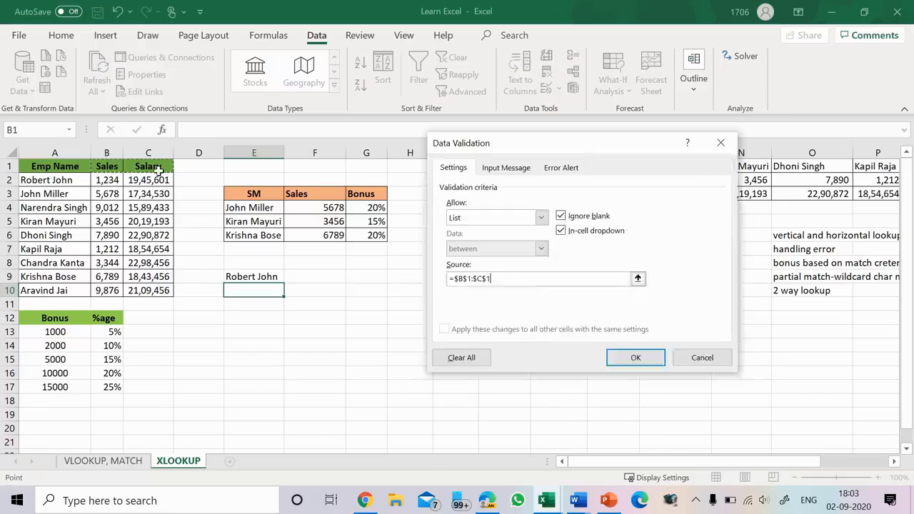
key(Return)
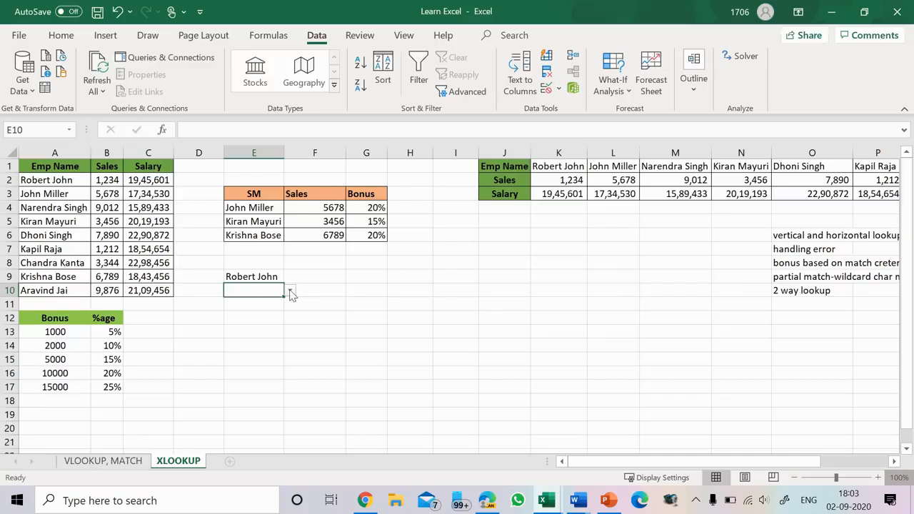
click(290, 292)
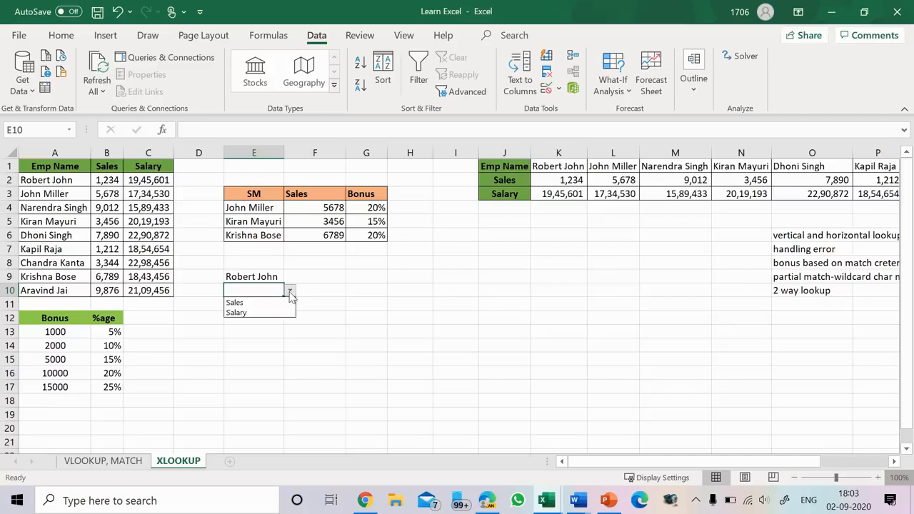
click(253, 303)
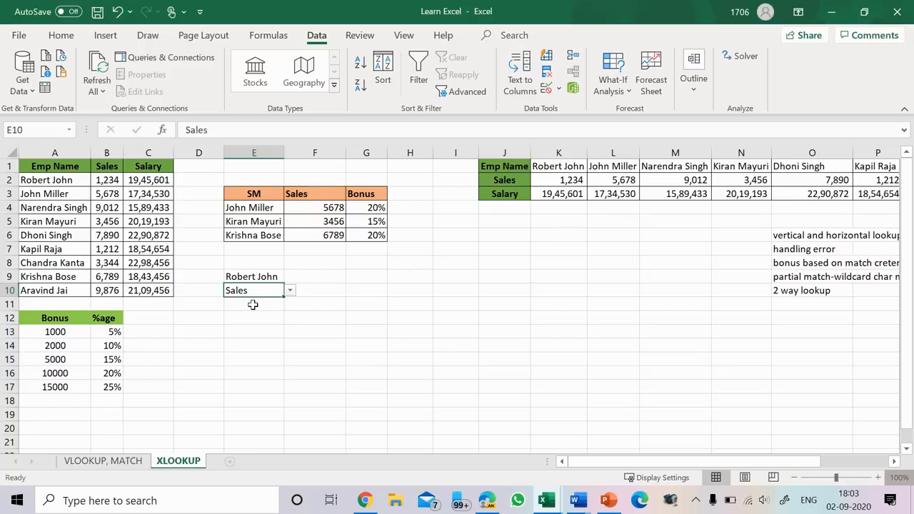
Step: Trace the employee and Sales selections in E9:E10 to the matching value in B2
click(253, 304)
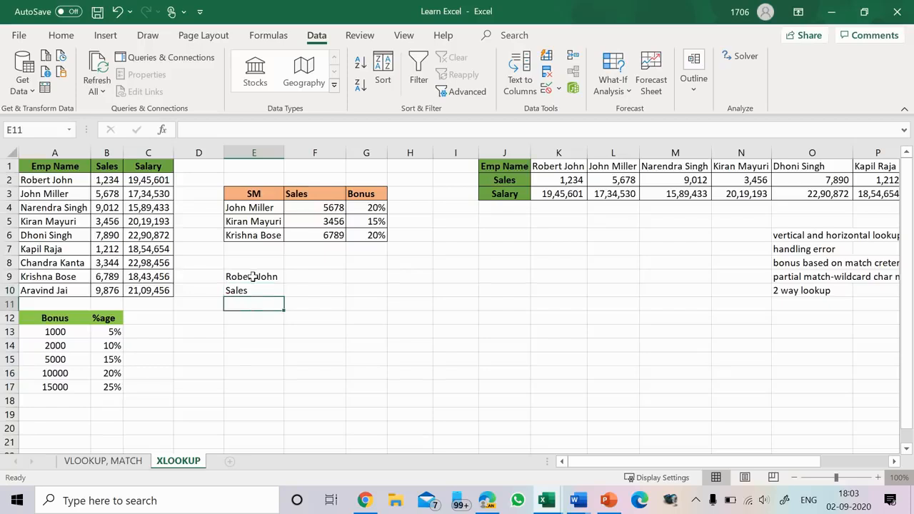
click(252, 277)
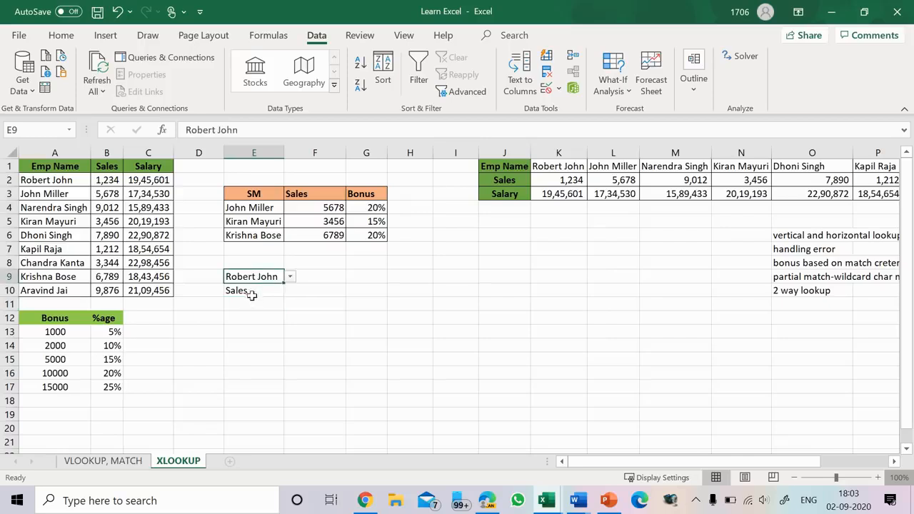
click(252, 295)
click(256, 309)
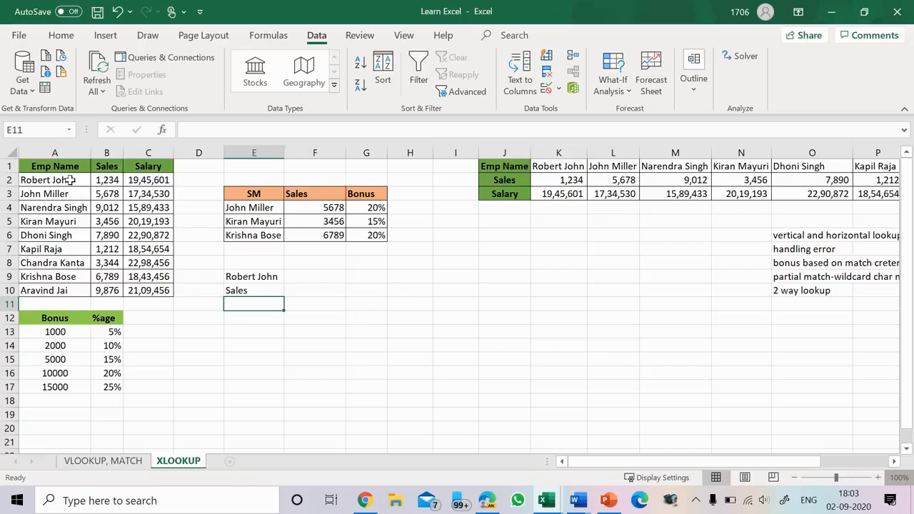
drag(75, 180, 107, 180)
click(107, 180)
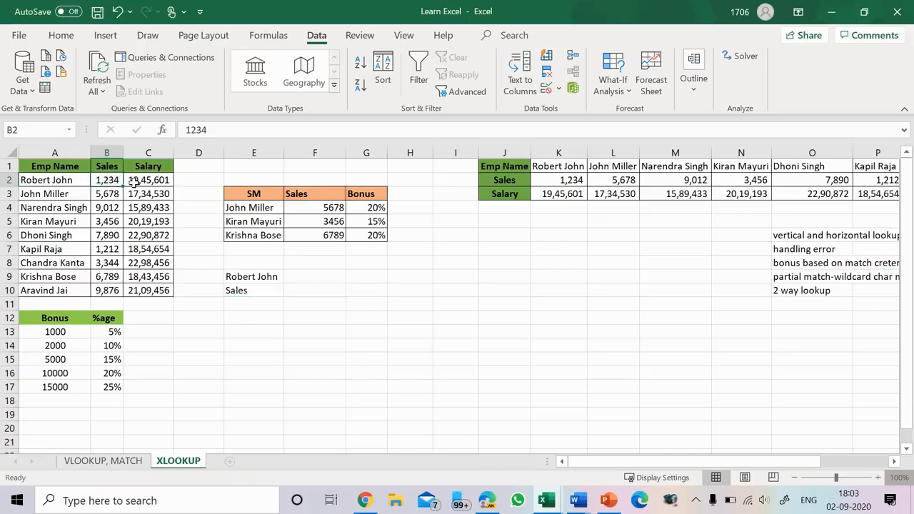
Step: Switch the E10 dropdown to Salary and check the matching value in C2
click(251, 291)
click(290, 291)
click(272, 312)
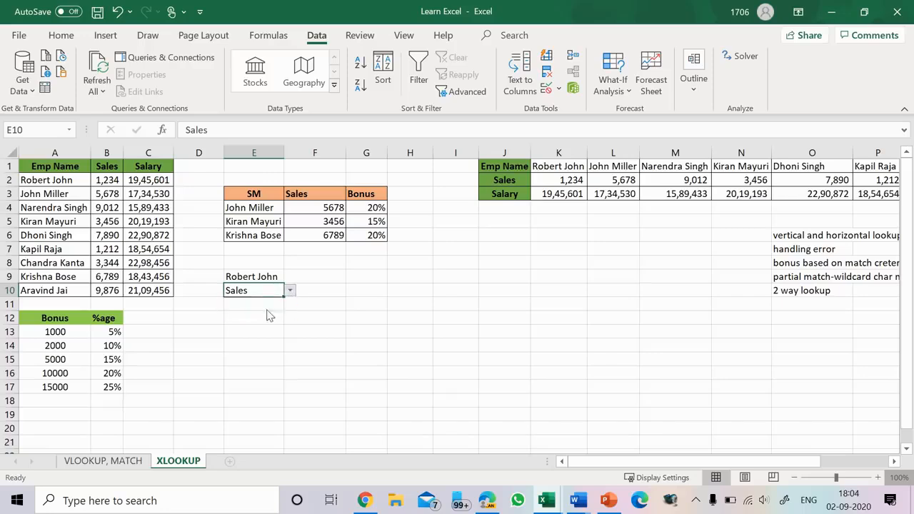
click(145, 180)
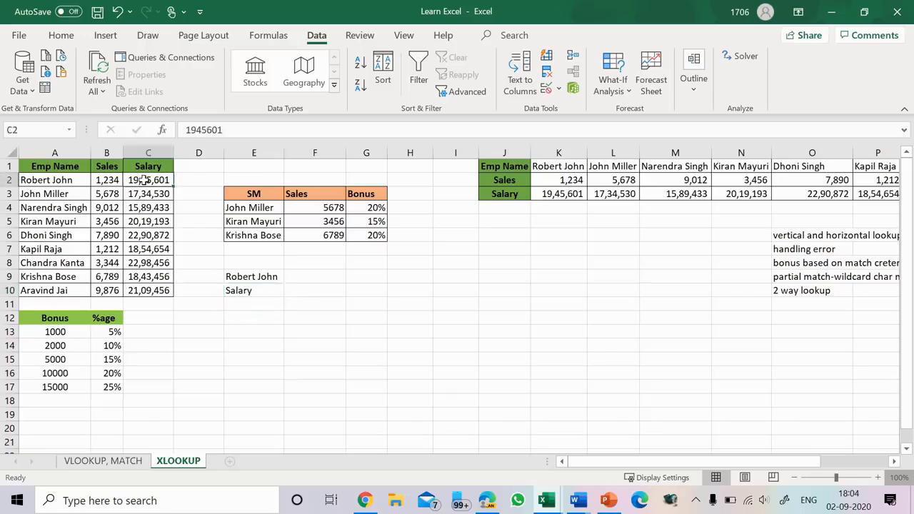
Step: Start an XLOOKUP formula in E11 with lookup value E9, lookup array A2:A10, and a nested XLOOKUP as the return array
click(254, 304)
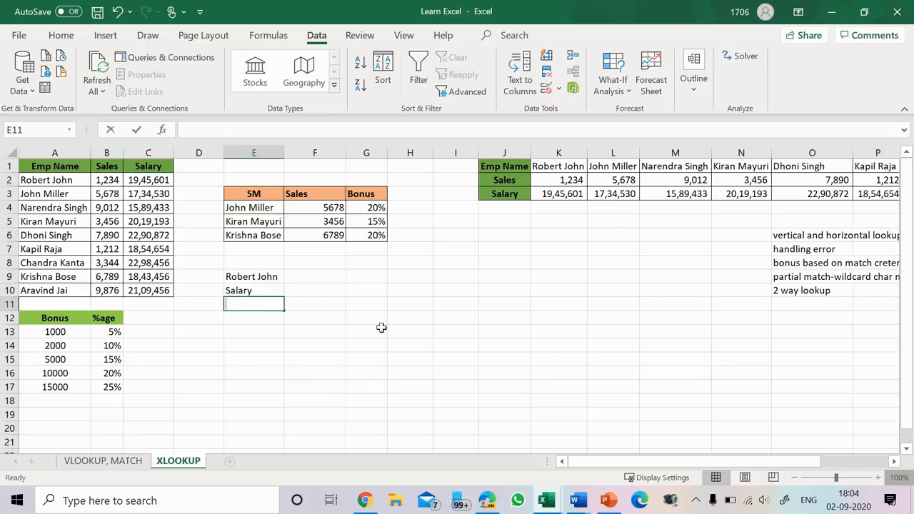
text(=xl)
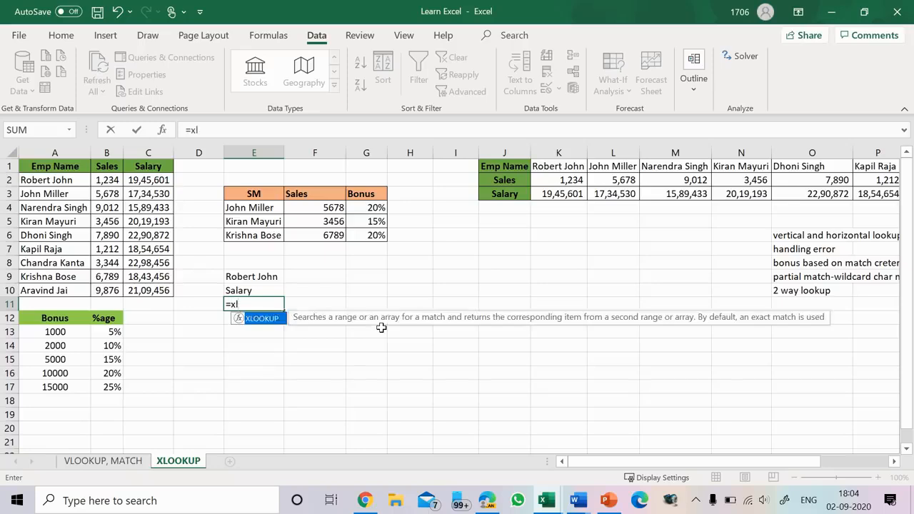
key(Tab)
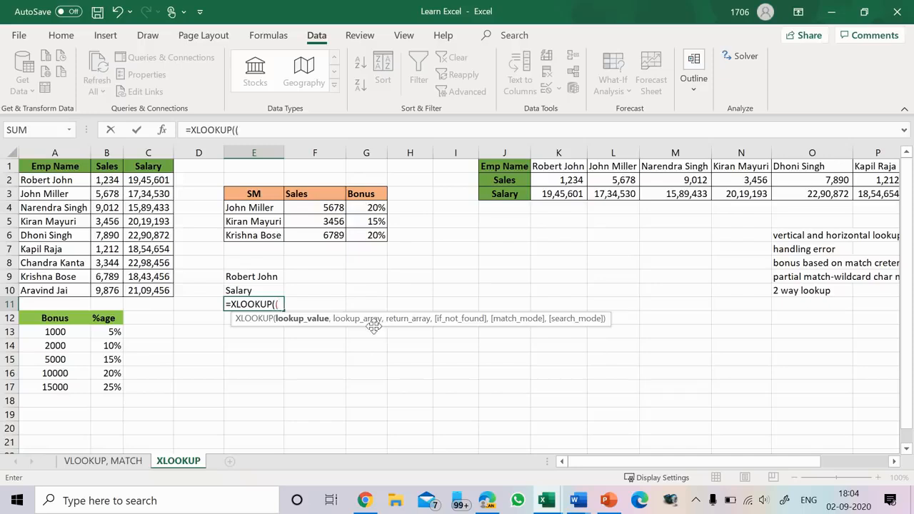
click(251, 277)
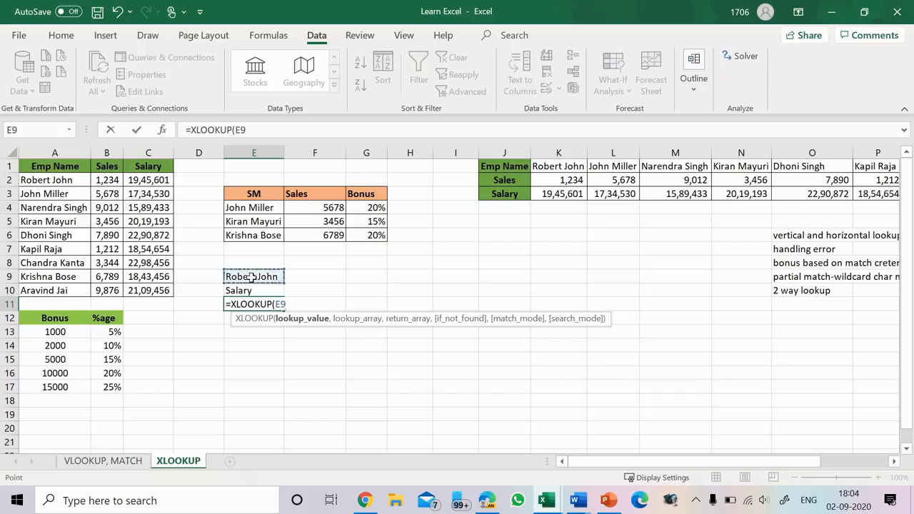
text(,)
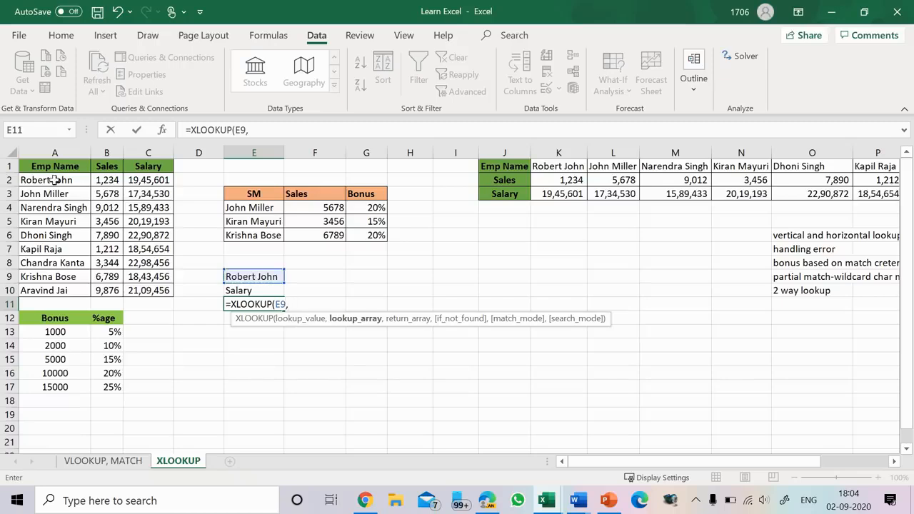
drag(55, 180, 55, 290)
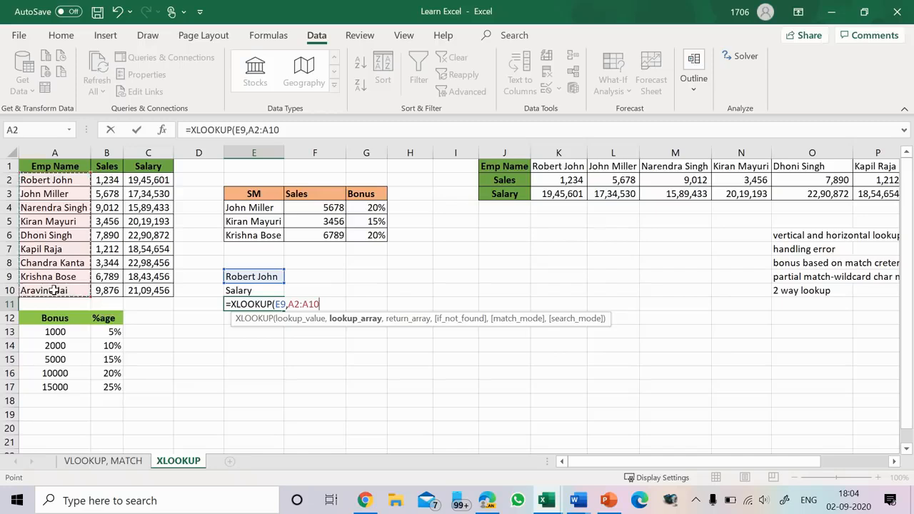
text(,)
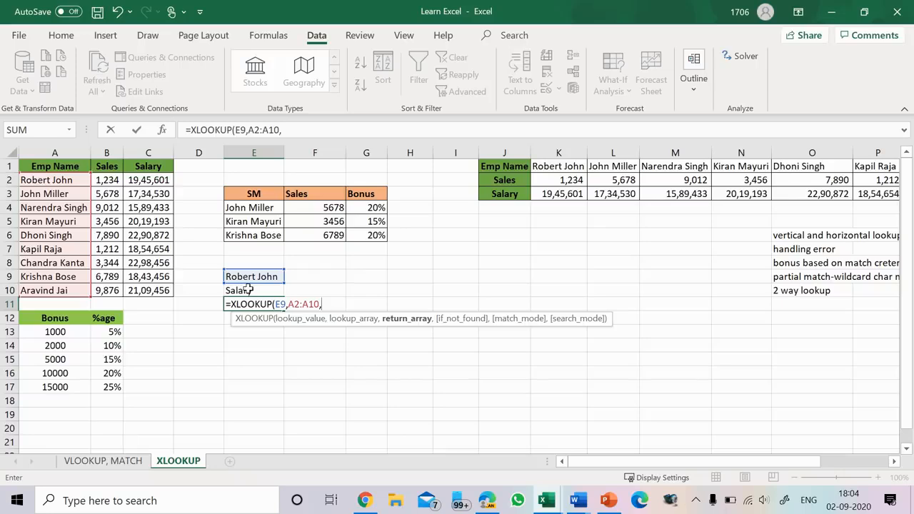
text(xloo)
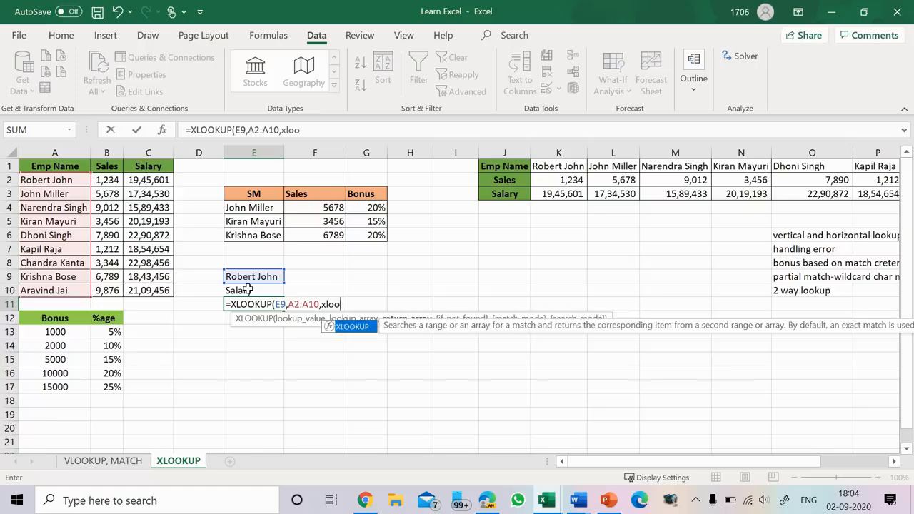
text(kup()
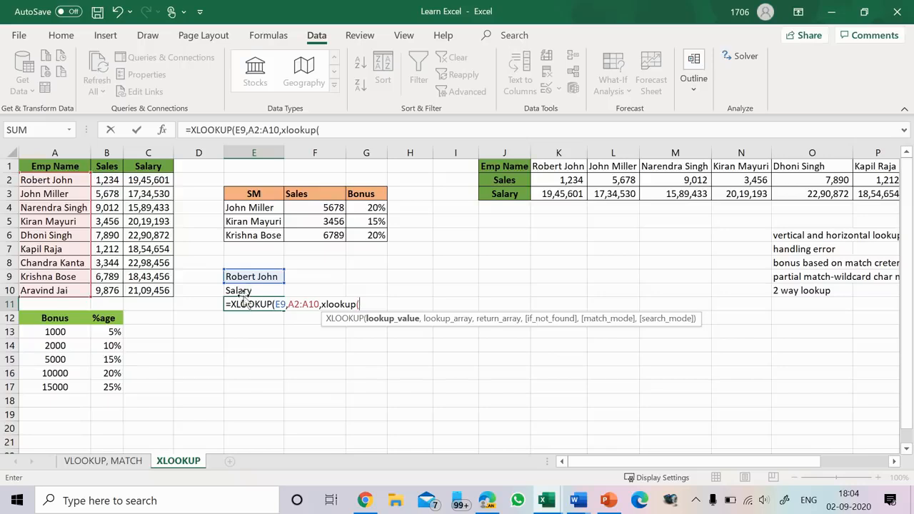
click(246, 290)
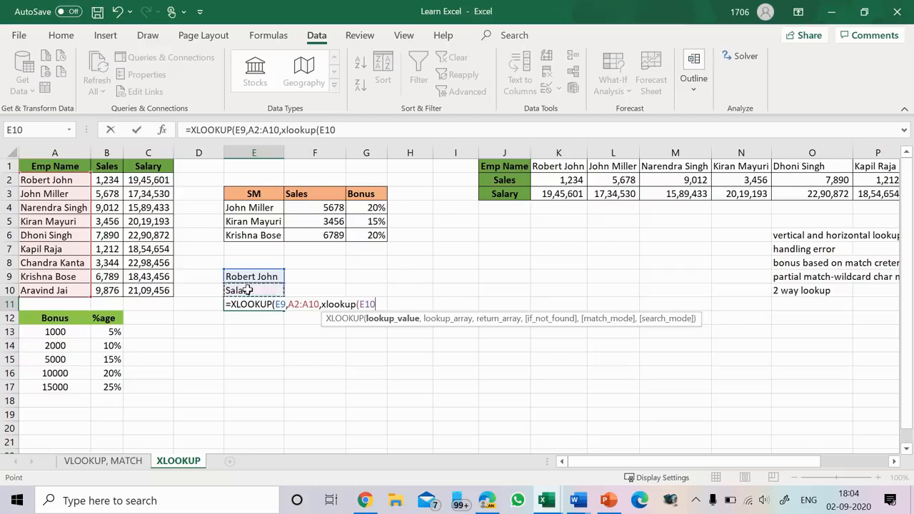
click(107, 166)
drag(107, 166, 141, 167)
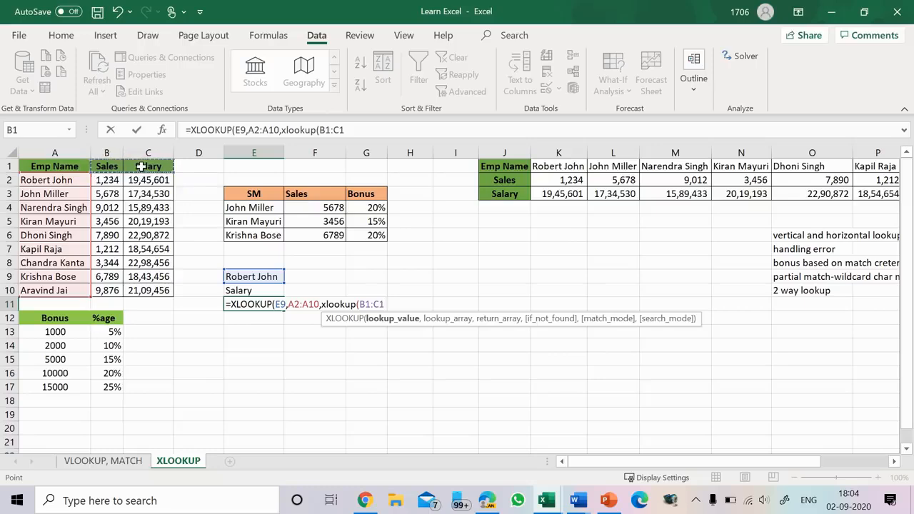
text(,)
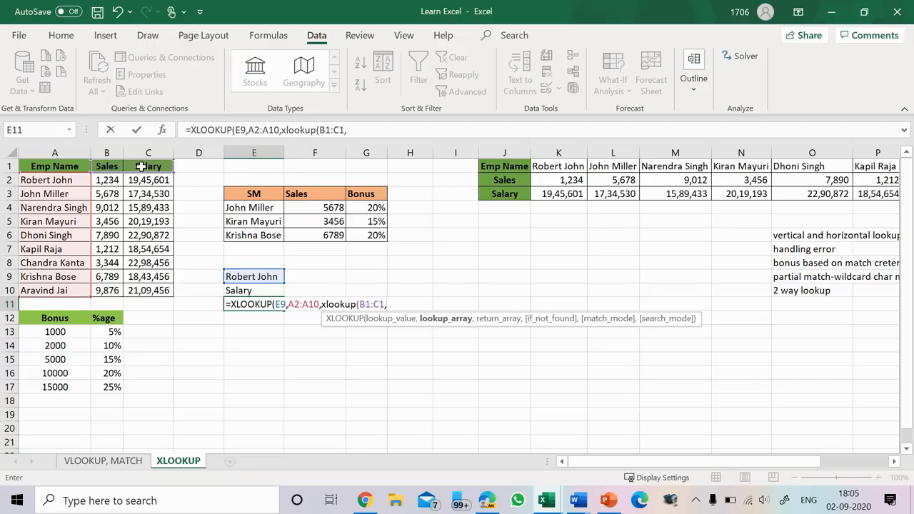
key(BackSpace)
key(BackSpace)
key(BackSpace)
key(BackSpace)
key(BackSpace)
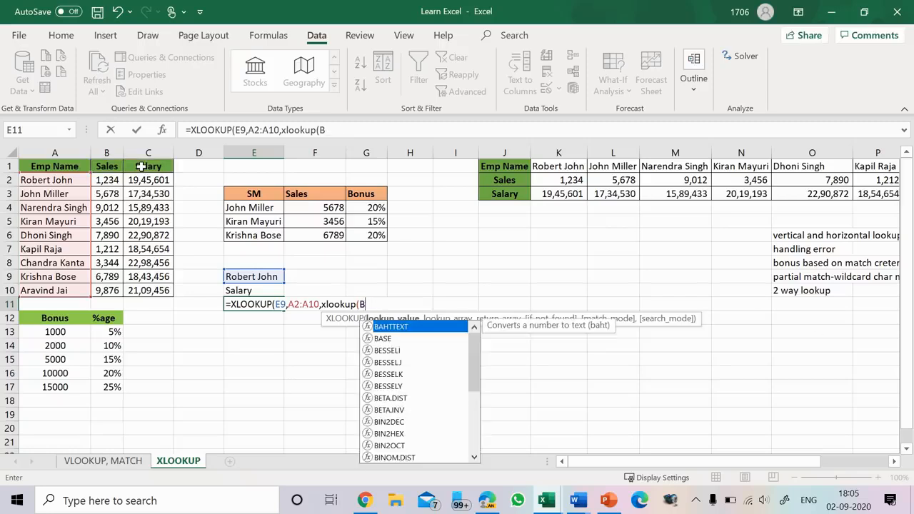
key(BackSpace)
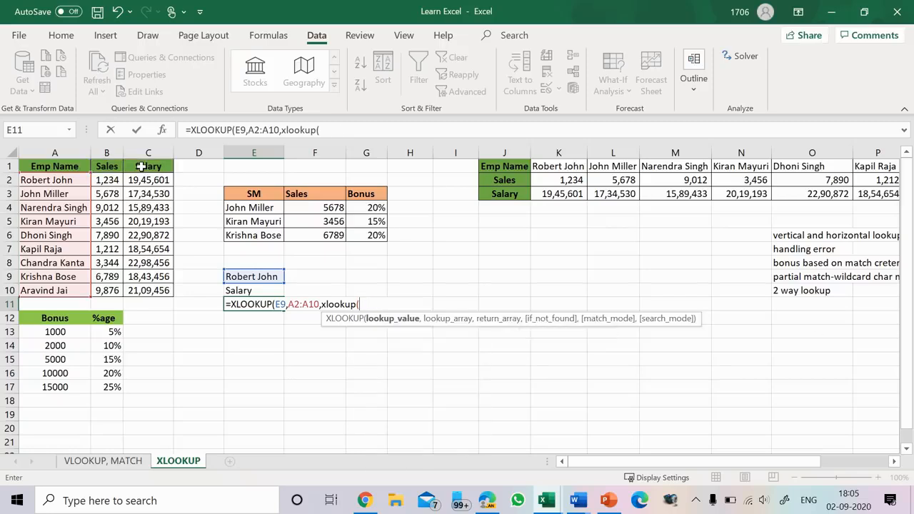
Step: Complete E11's nested XLOOKUP with E10, B1:C1 and B2:C10, enter the formula, and compare its result with row 2
click(238, 288)
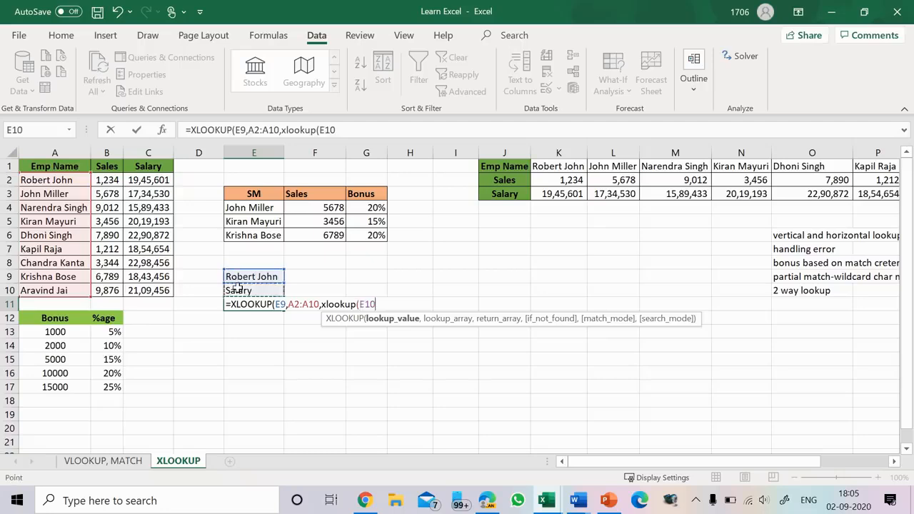
text(,)
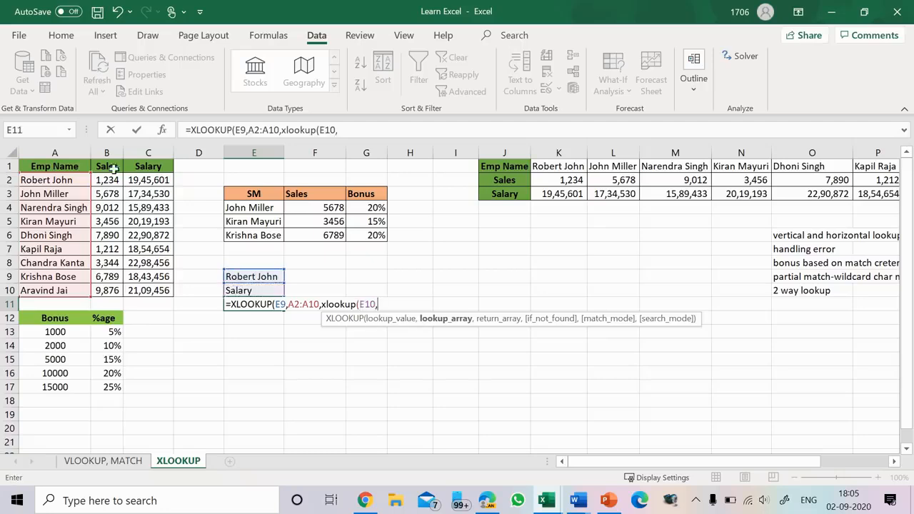
drag(111, 166, 156, 163)
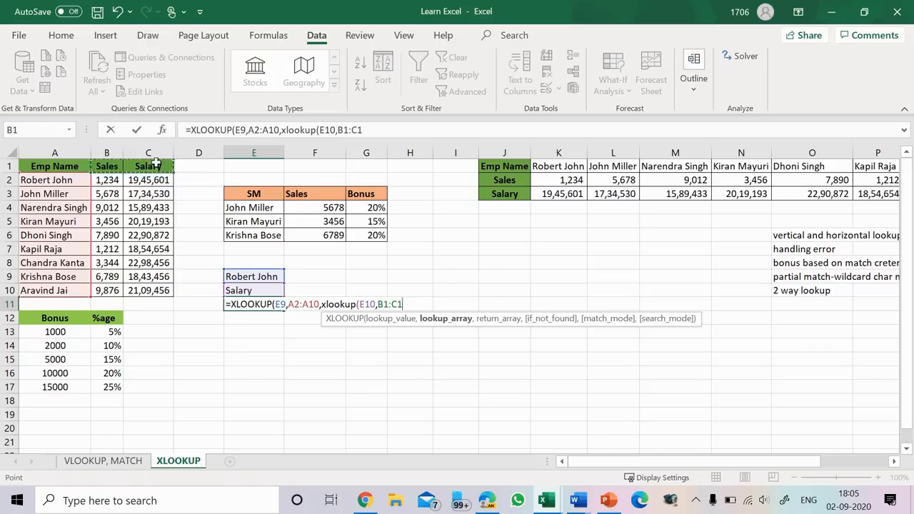
text(,)
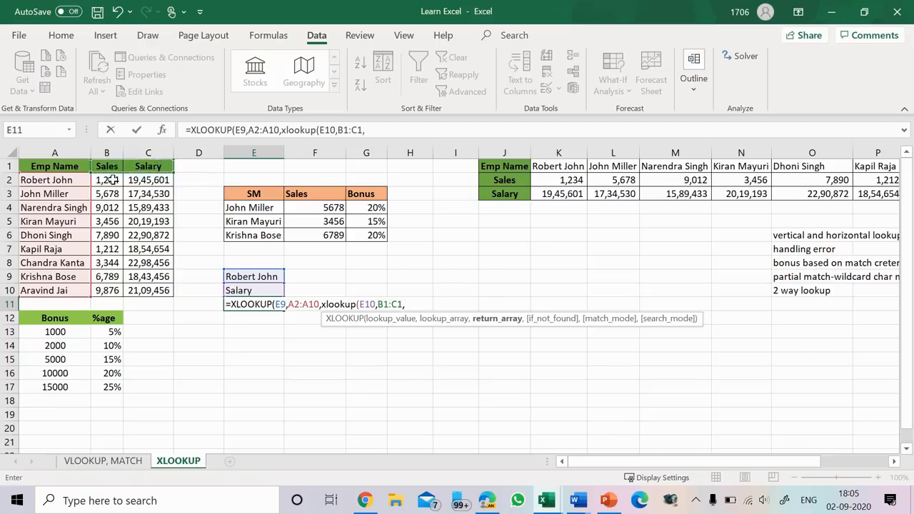
drag(113, 180, 147, 299)
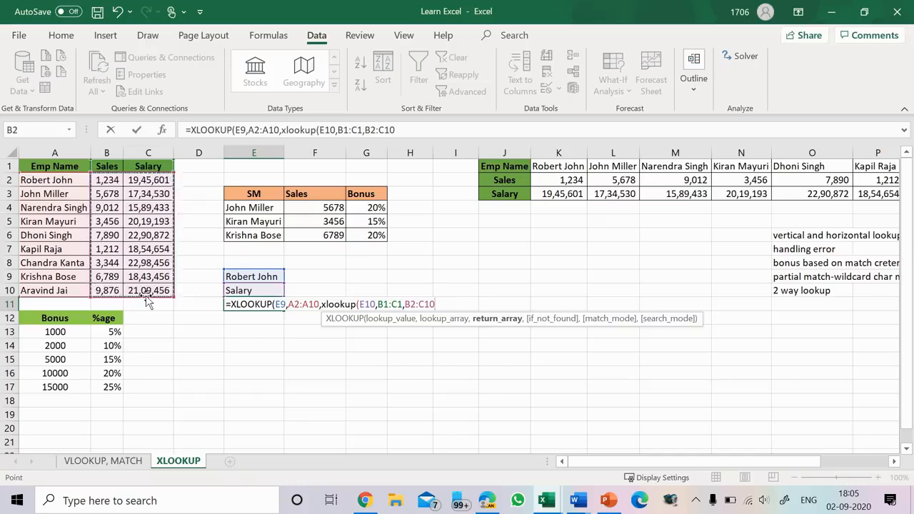
text())
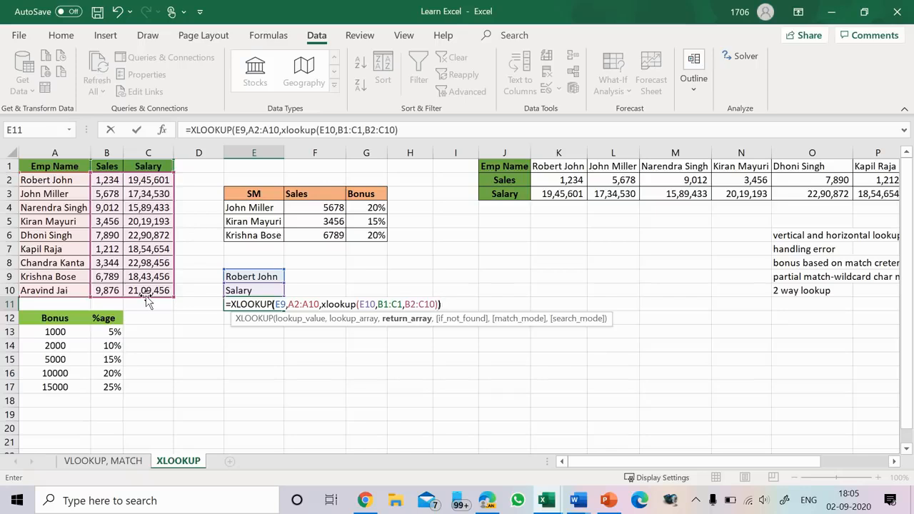
key(Return)
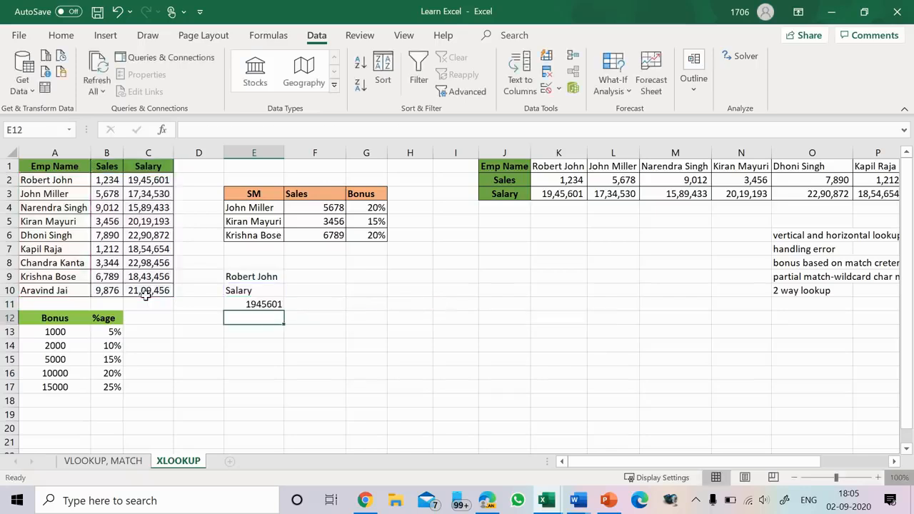
key(Up)
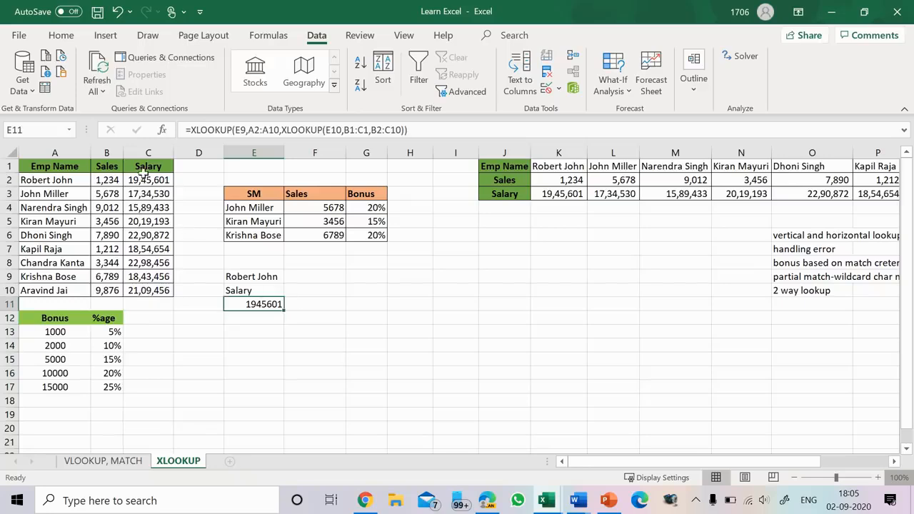
drag(80, 180, 145, 180)
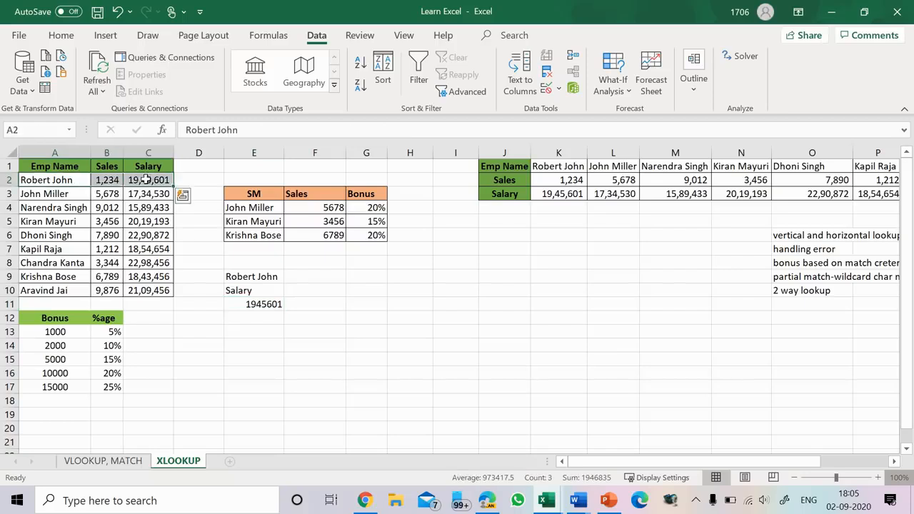
Step: Choose the employee listed in A3 from the E9 dropdown and compare E11's salary result with row 3
click(269, 278)
click(290, 277)
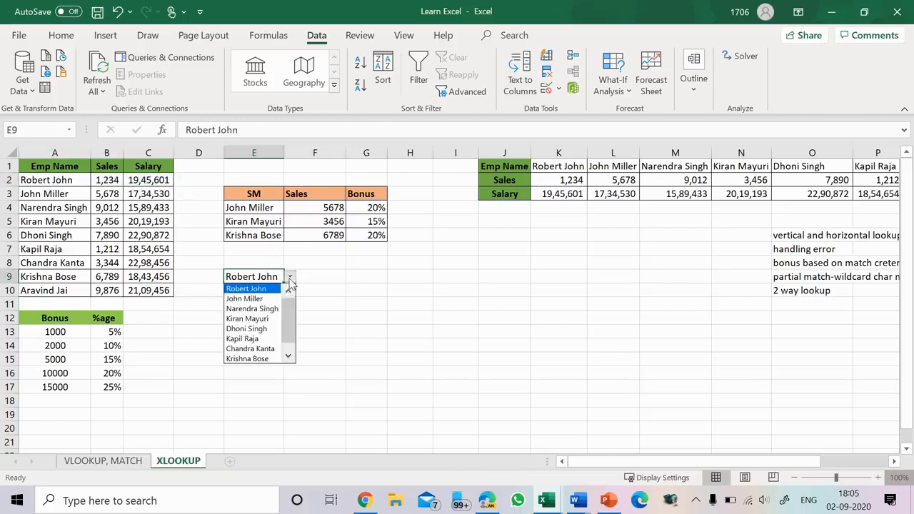
click(269, 299)
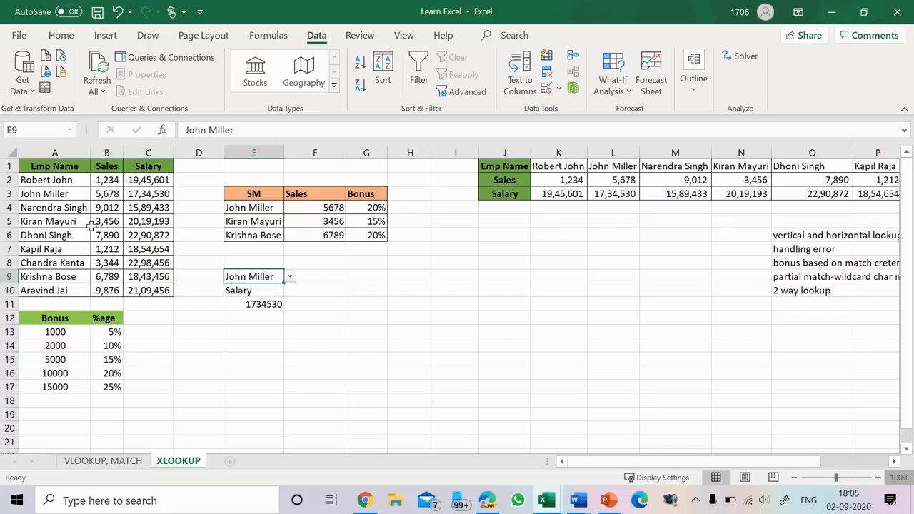
drag(52, 190, 135, 194)
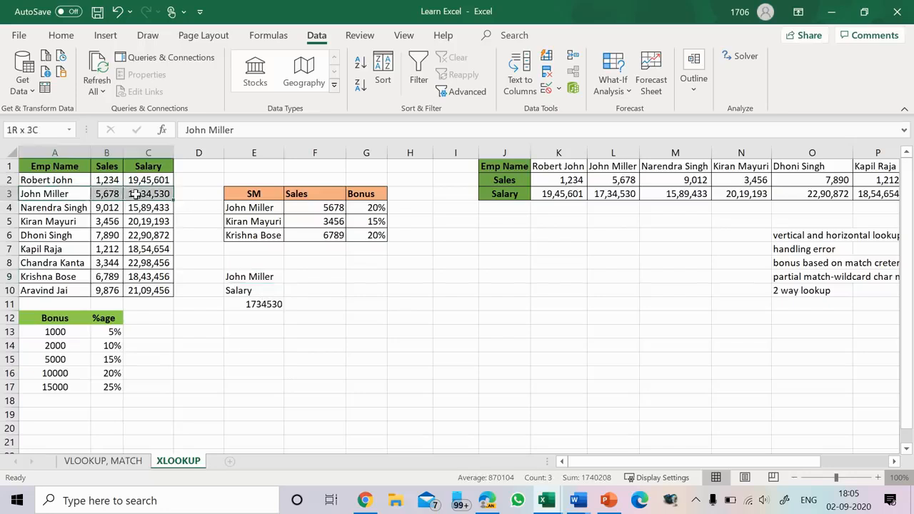
Step: Switch the E10 dropdown to Sales and compare E11's result with the employee's sales in B3
click(261, 289)
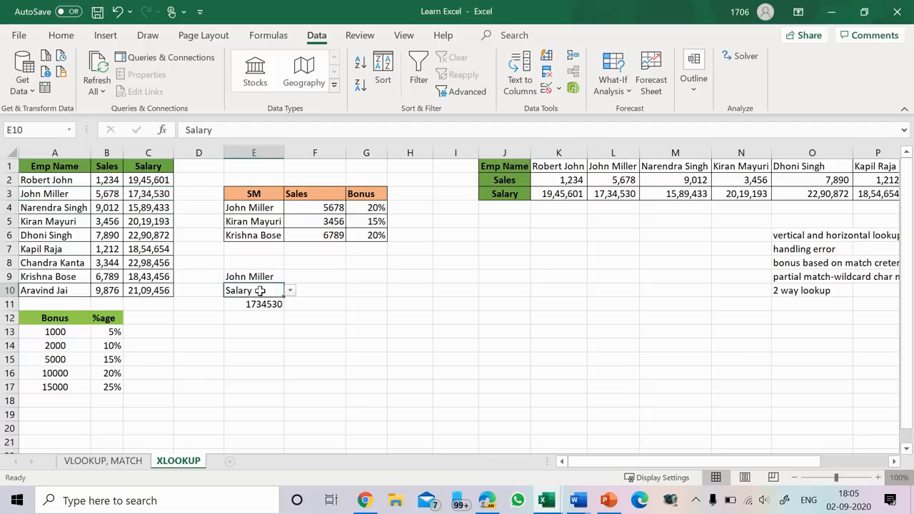
click(291, 291)
click(264, 302)
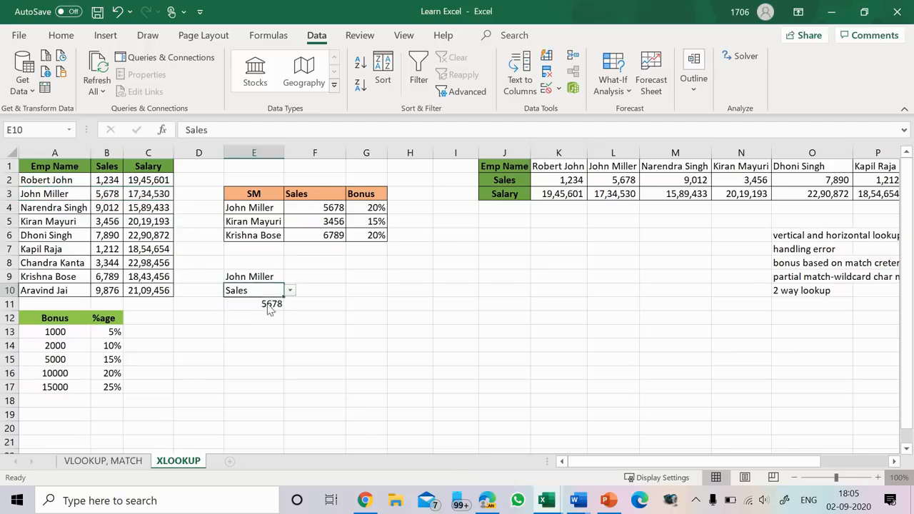
click(255, 303)
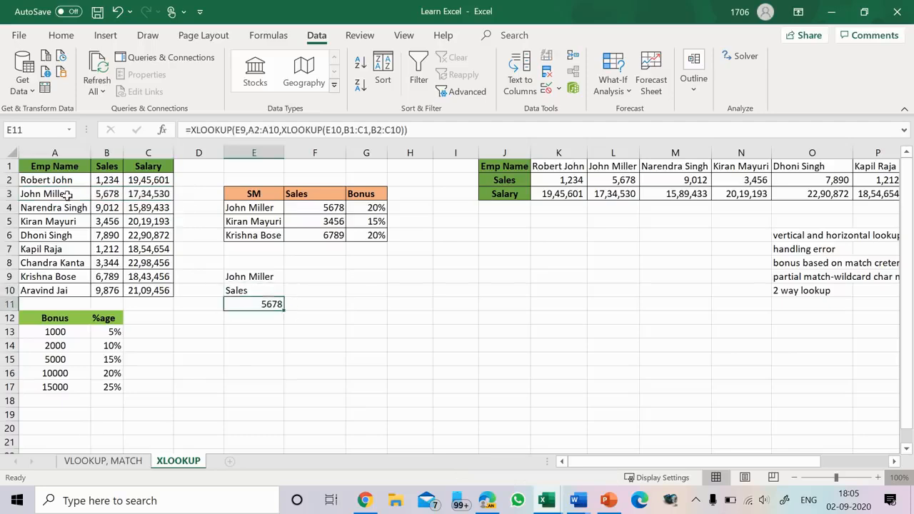
drag(68, 194, 111, 194)
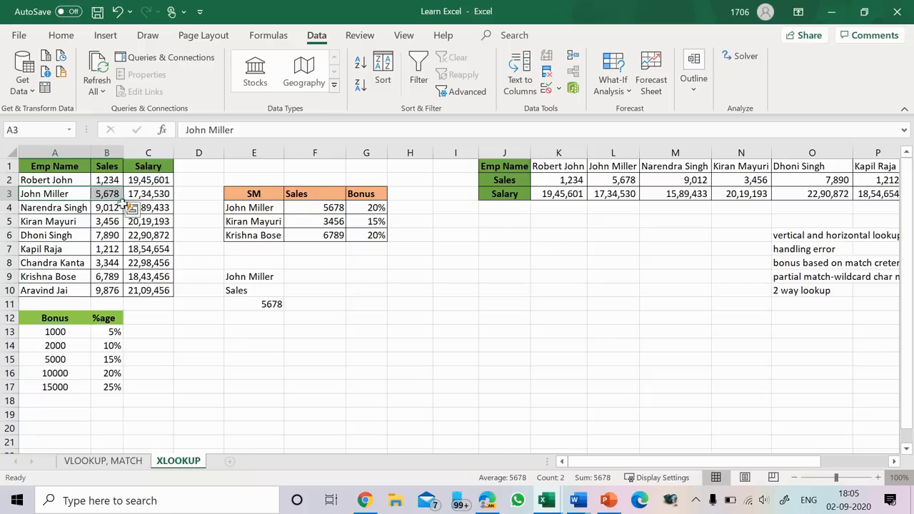
click(325, 306)
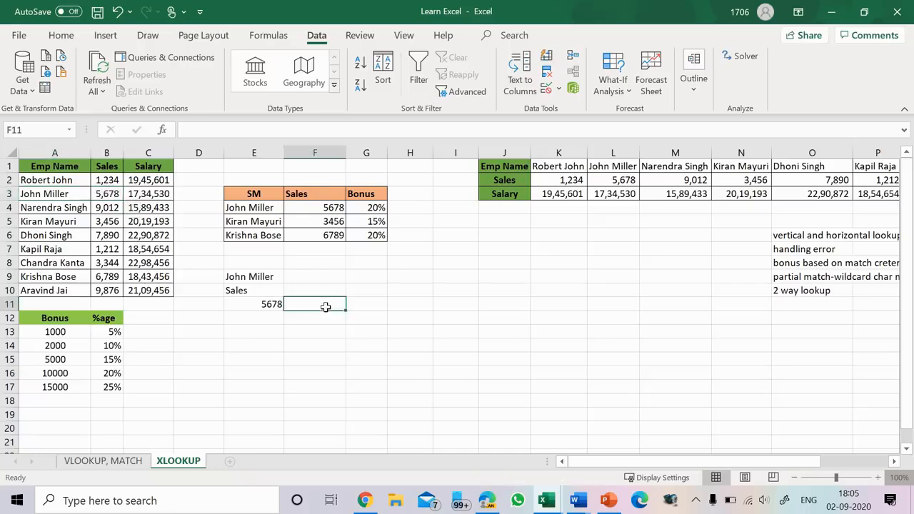
click(464, 309)
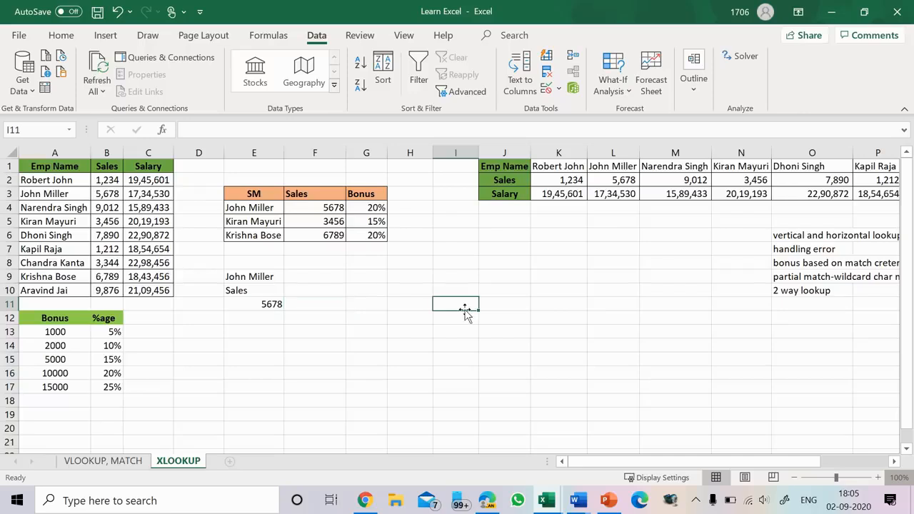